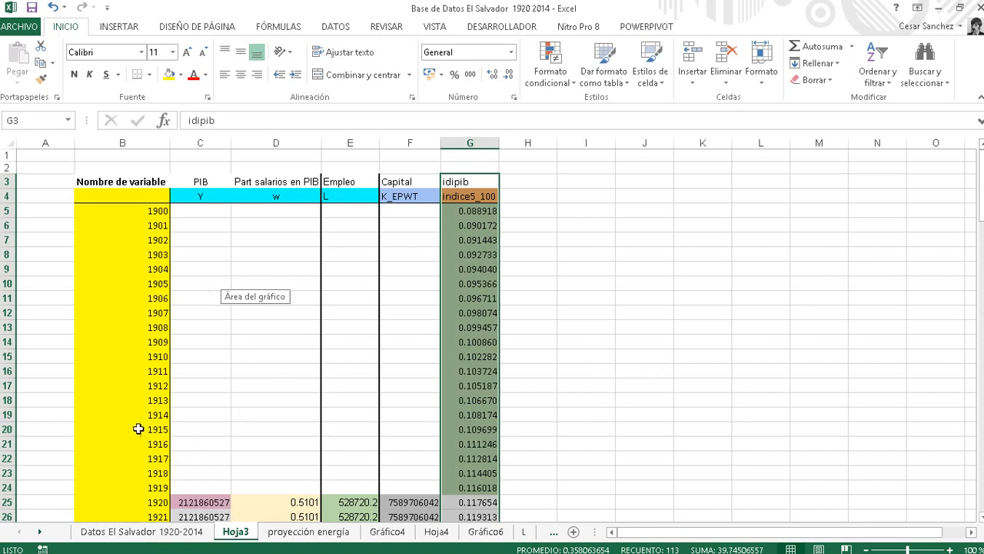
Examine the PIB sources, base year, extrapolation notes and yearly data on the Datos El Salvador 1920-2014 sheet.
click(140, 531)
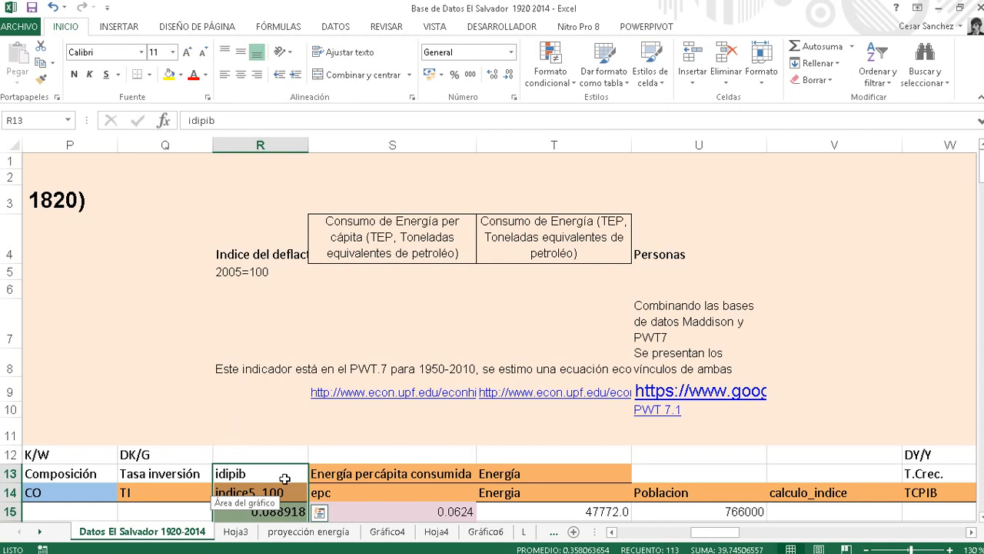
drag(715, 532, 643, 548)
scroll(380, 442, down, 3)
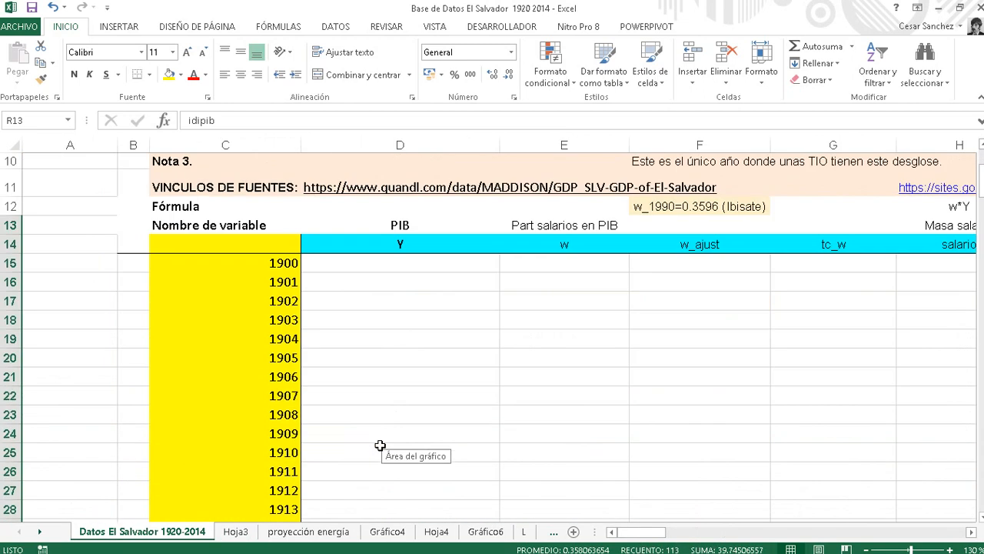
scroll(380, 445, up, 1)
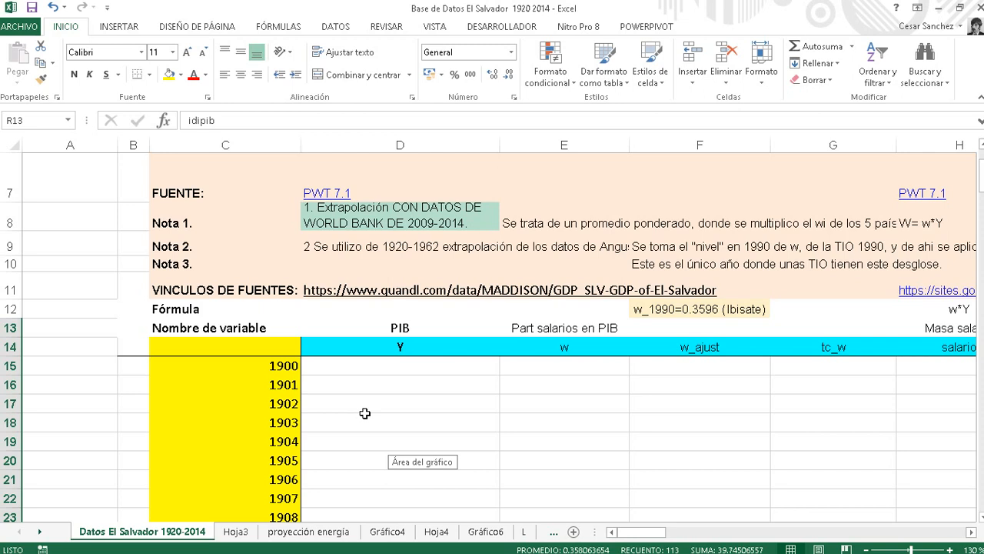
scroll(364, 412, down, 19)
scroll(369, 412, up, 6)
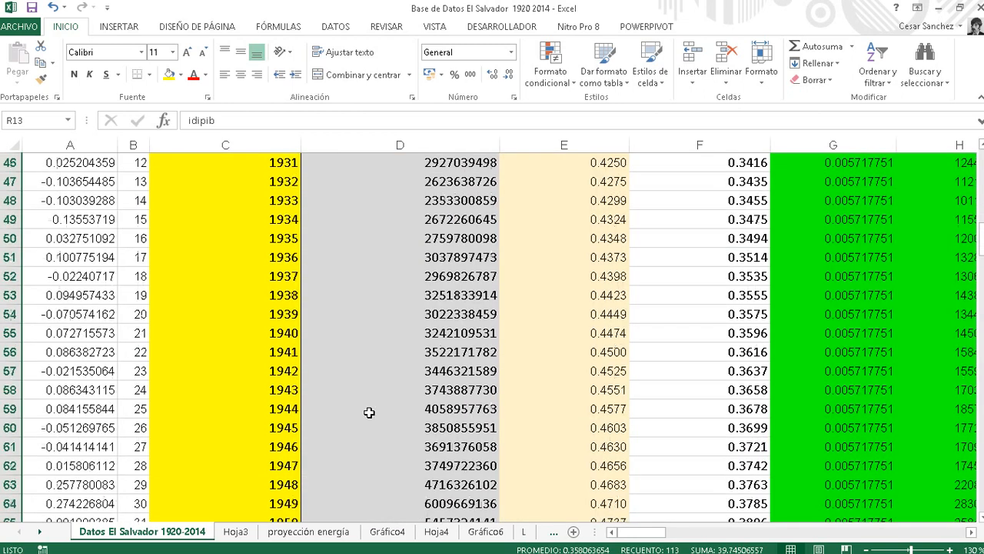
scroll(369, 413, up, 5)
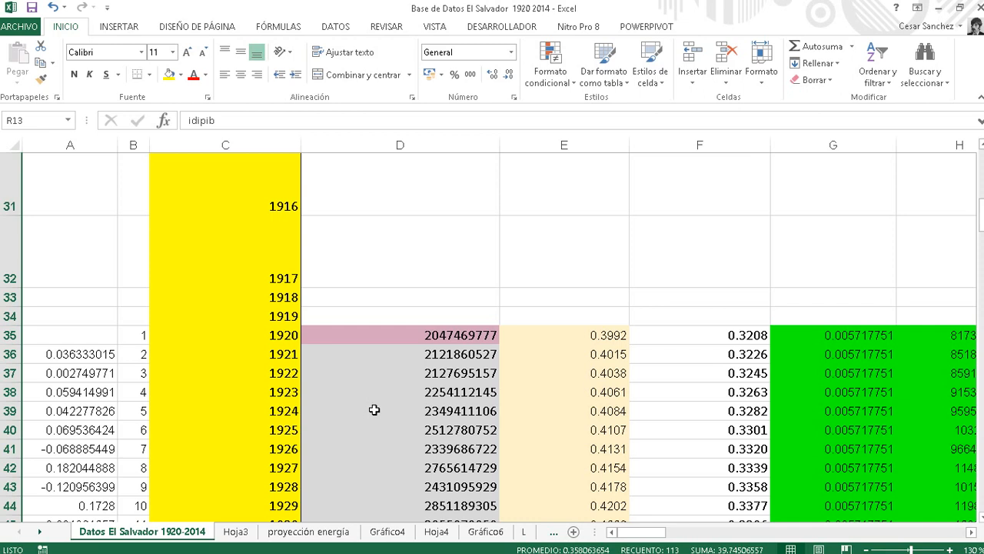
scroll(375, 410, up, 10)
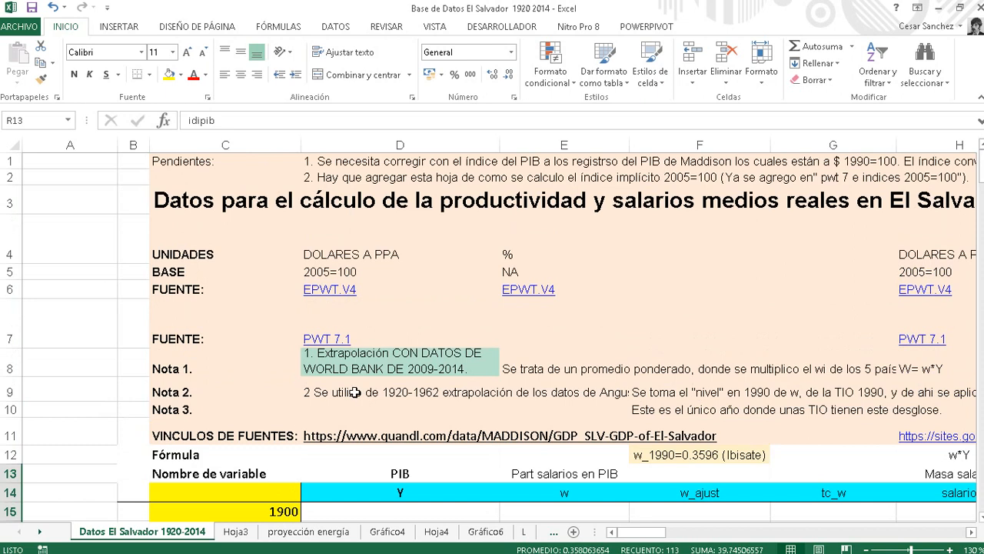
click(354, 393)
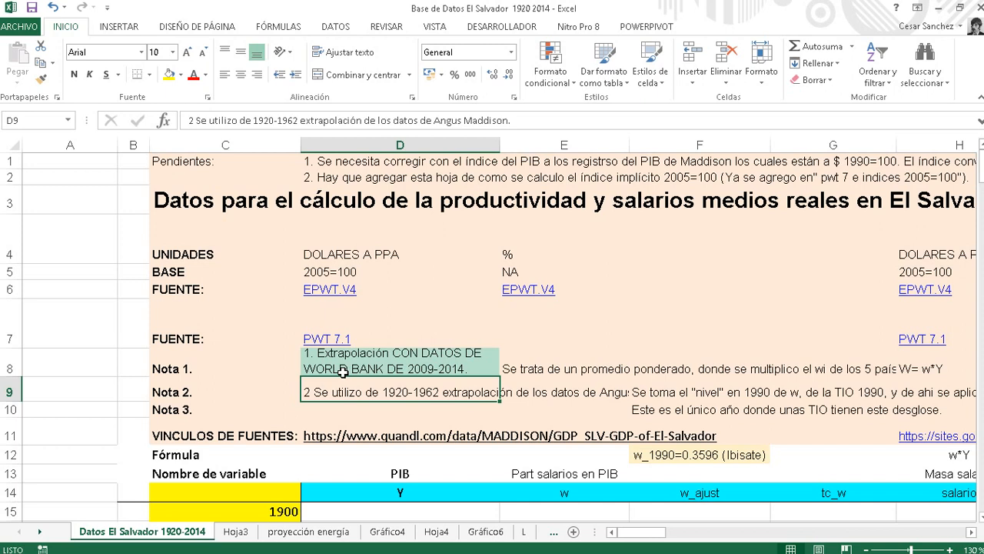
click(342, 371)
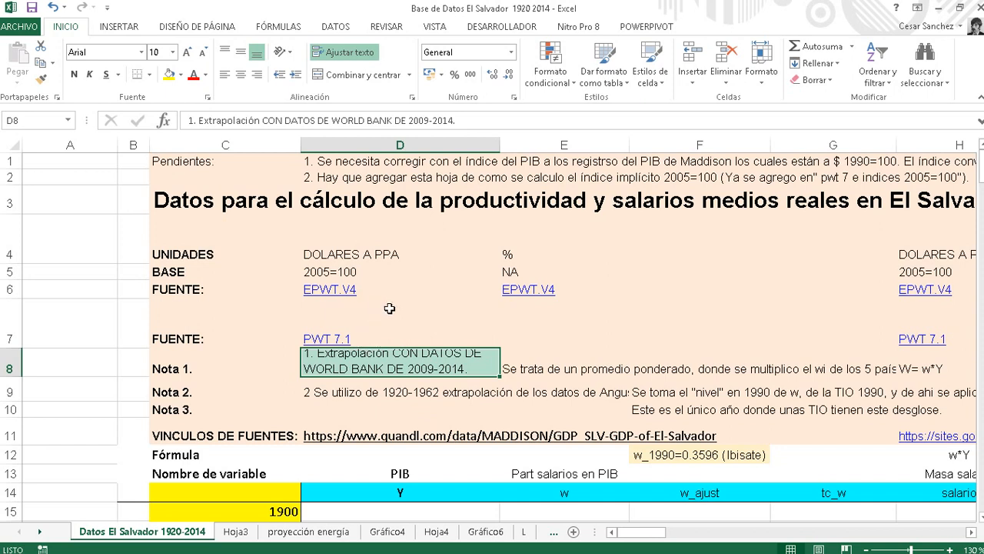
mouse_move(619, 538)
mouse_down()
mouse_move(642, 538)
mouse_move(628, 539)
mouse_up()
Delete rows 5 to 24, covering the years 1900 to 1919, from Hoja3.
click(236, 531)
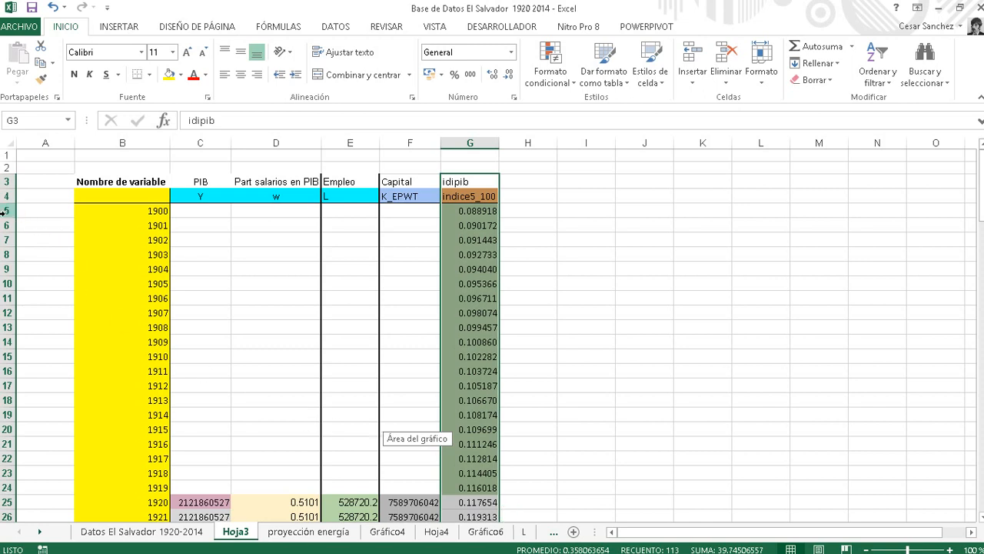
drag(4, 211, 17, 487)
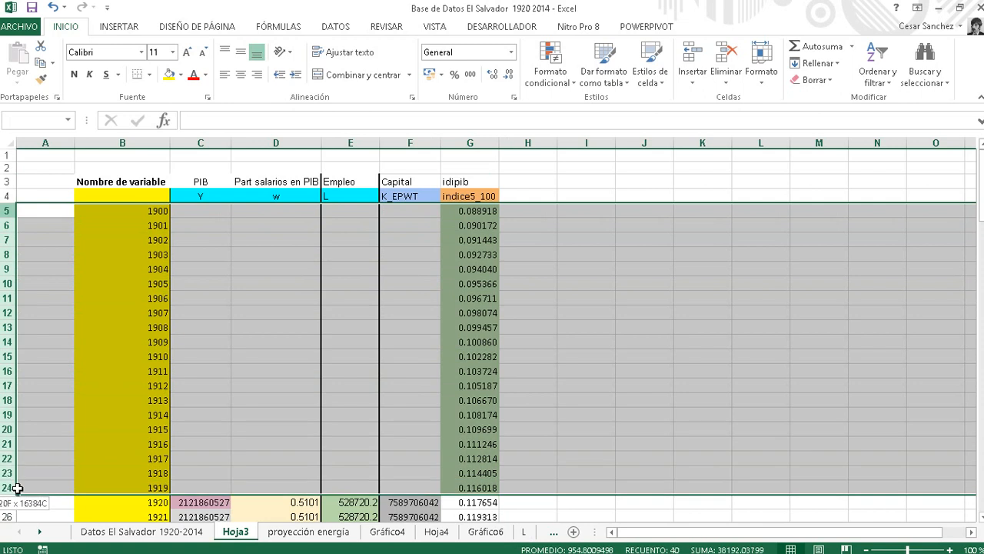
right_click(3, 444)
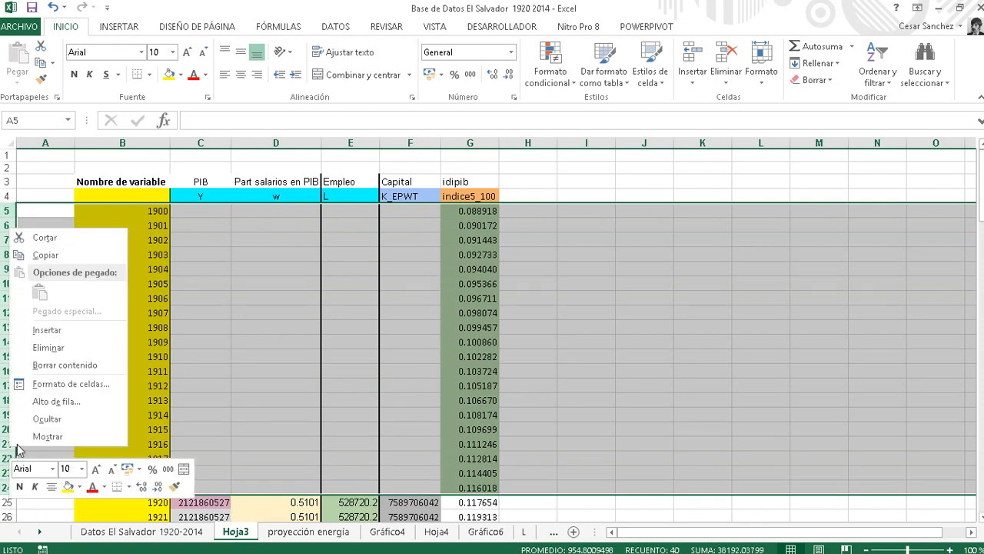
click(48, 347)
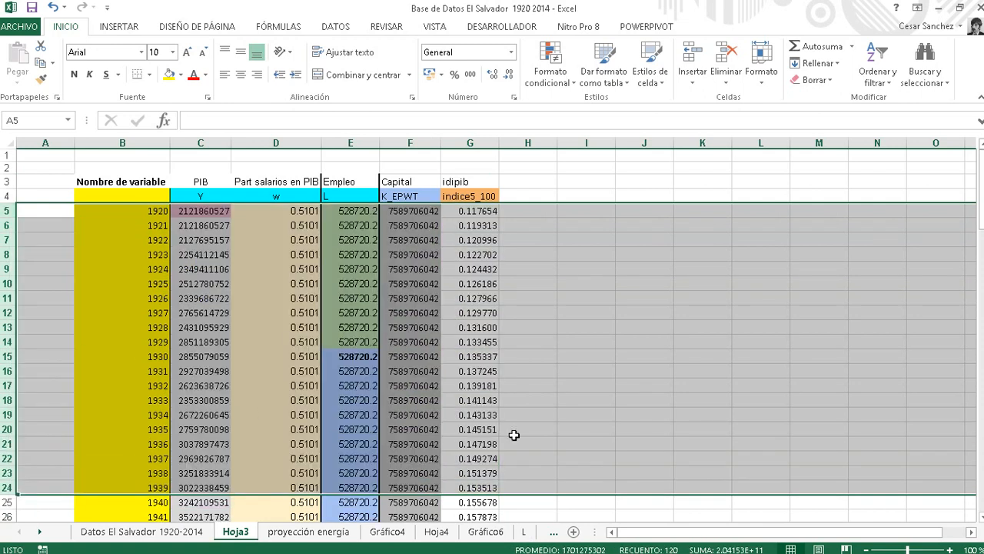
Enter the label "Reales" in cell C2, above the PIB heading.
scroll(514, 436, down, 18)
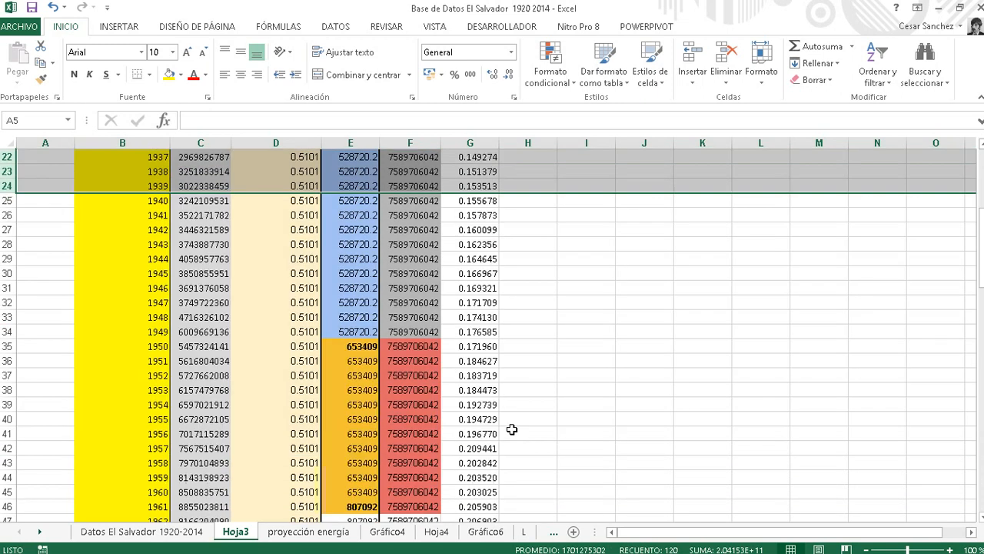
scroll(511, 433, down, 5)
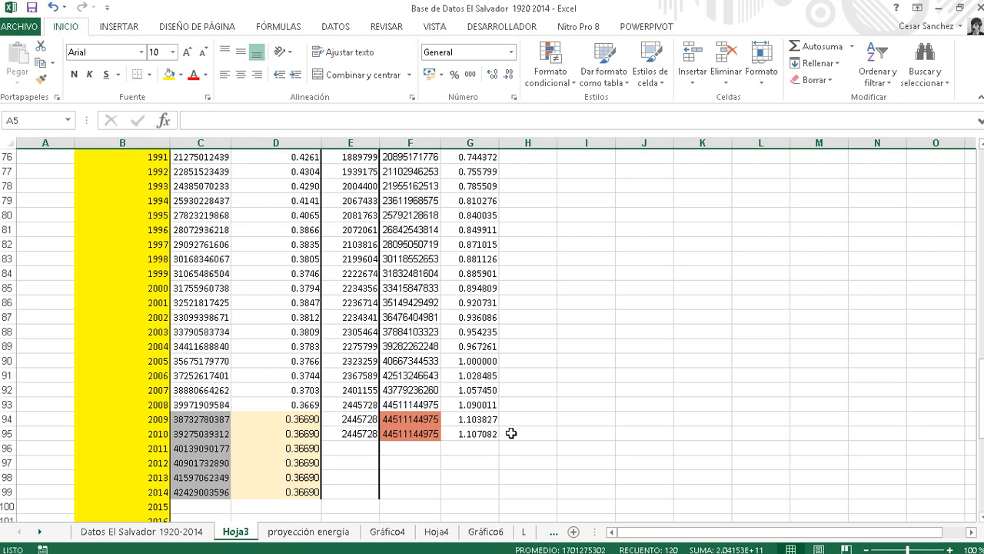
scroll(511, 433, up, 20)
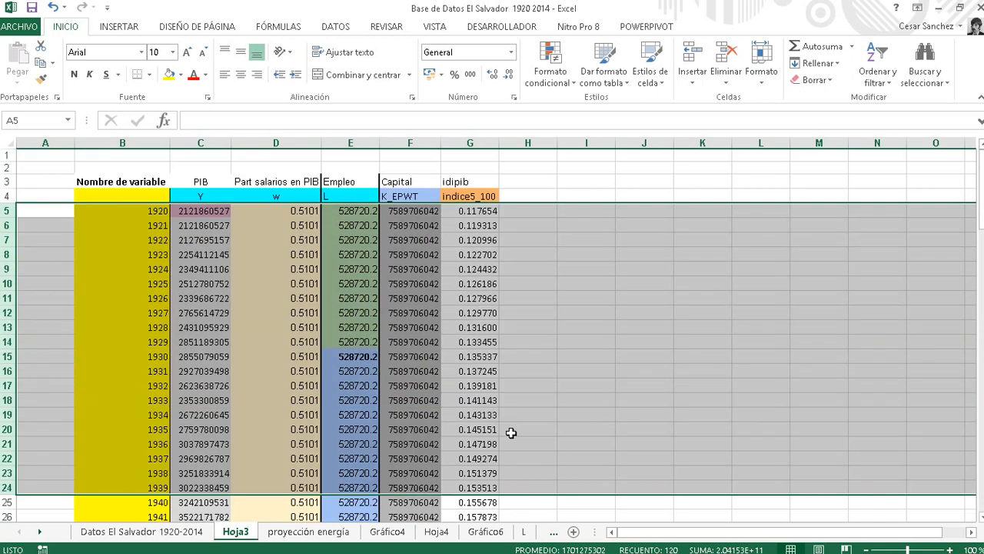
click(200, 165)
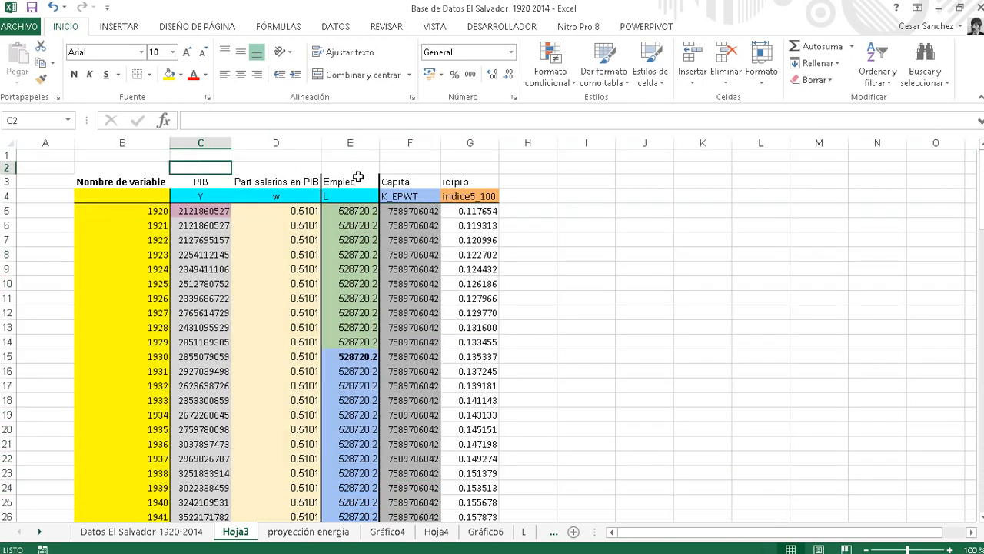
text(rEALES)
key(BackSpace)
key(BackSpace)
key(BackSpace)
key(BackSpace)
key(BackSpace)
key(BackSpace)
text(Reales)
key(Return)
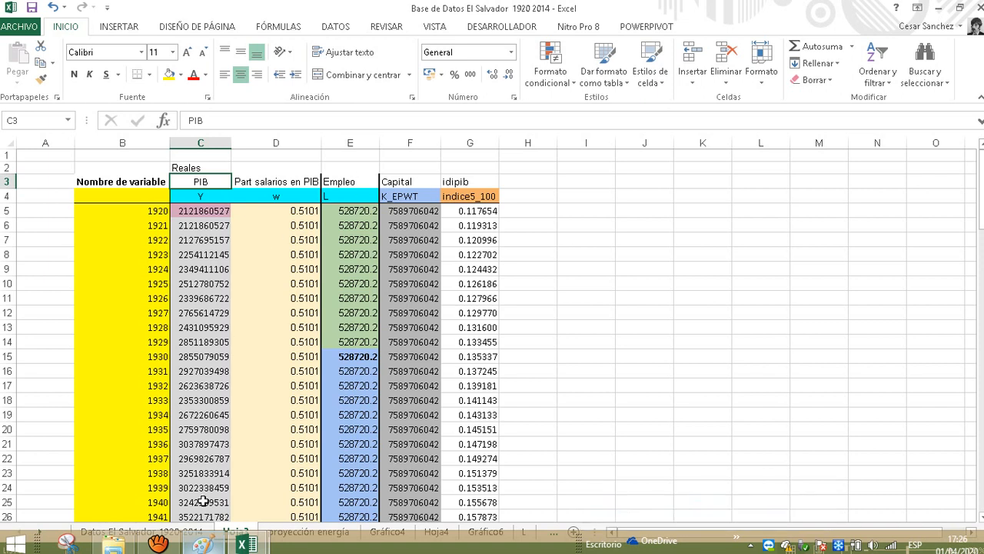
Switch to Paint and handwrite the formula Yc = Yk · I to the right of the existing Yk equation.
click(202, 545)
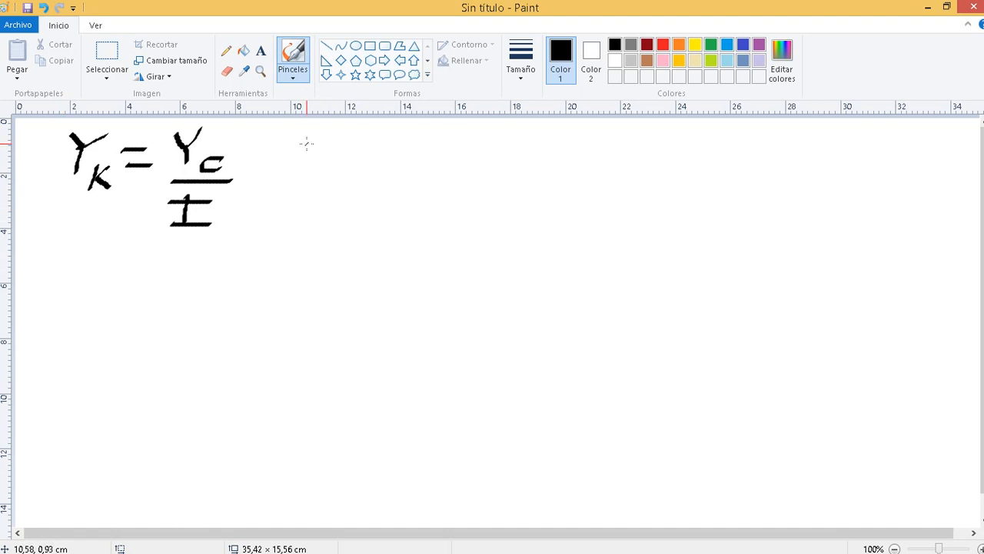
mouse_move(307, 139)
mouse_down()
mouse_move(310, 158)
mouse_move(329, 156)
mouse_move(317, 192)
mouse_move(306, 183)
mouse_move(343, 177)
mouse_move(355, 194)
mouse_move(394, 168)
mouse_move(372, 185)
mouse_move(396, 184)
mouse_up()
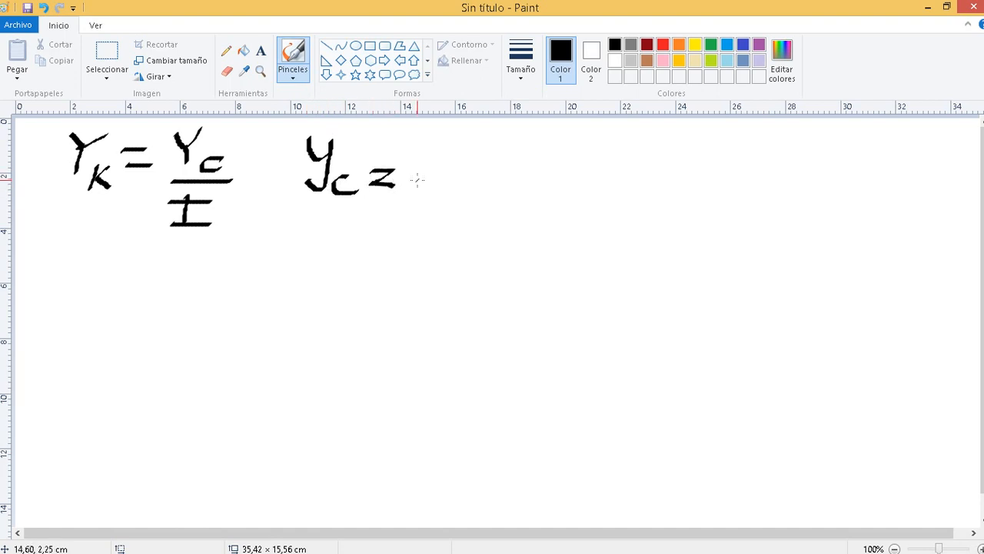
key(ctrl+z)
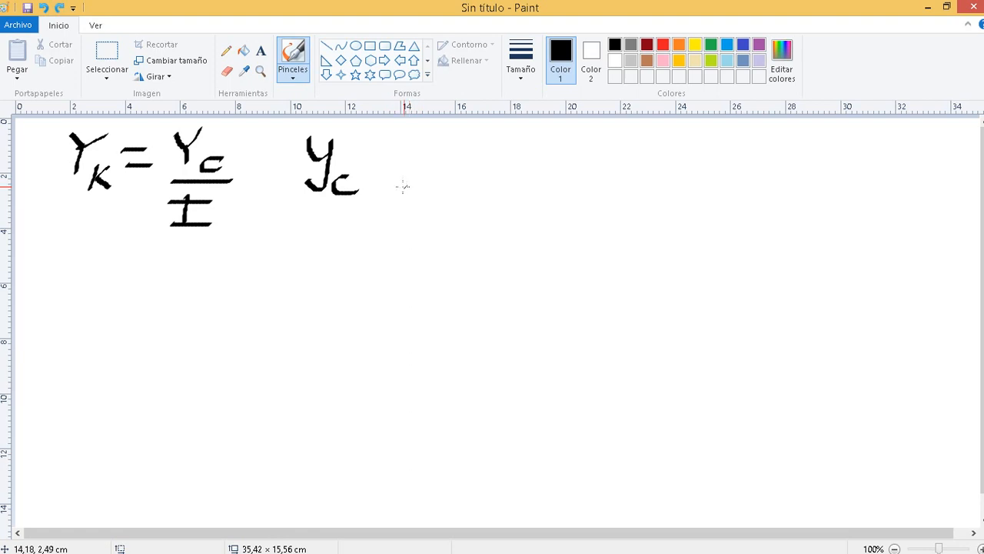
mouse_move(370, 174)
mouse_down()
mouse_move(406, 174)
mouse_move(391, 193)
mouse_move(406, 193)
mouse_up()
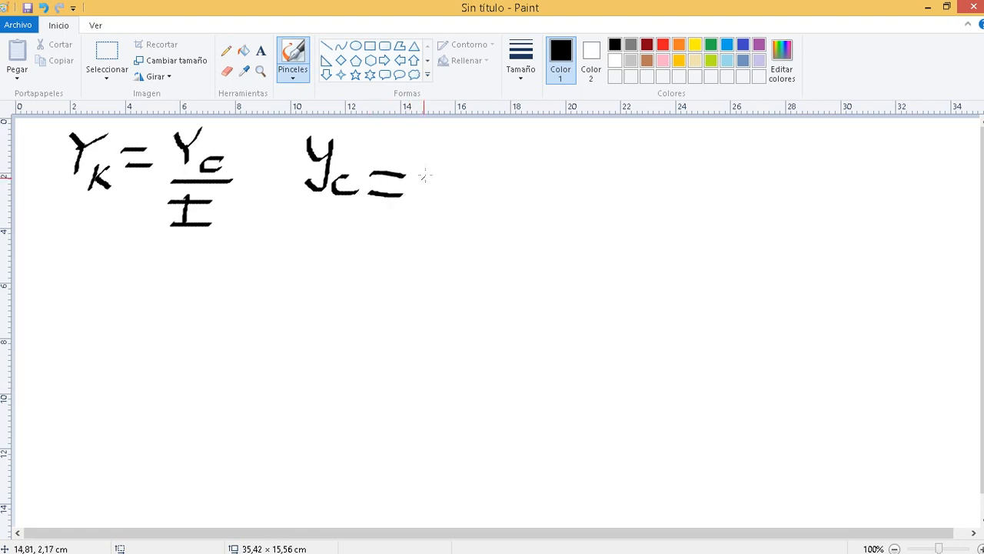
mouse_move(433, 146)
mouse_down()
mouse_move(473, 145)
mouse_move(453, 193)
mouse_move(467, 205)
mouse_move(496, 203)
mouse_up()
mouse_move(546, 158)
mouse_down()
mouse_move(548, 188)
mouse_move(575, 163)
mouse_up()
drag(535, 191, 581, 192)
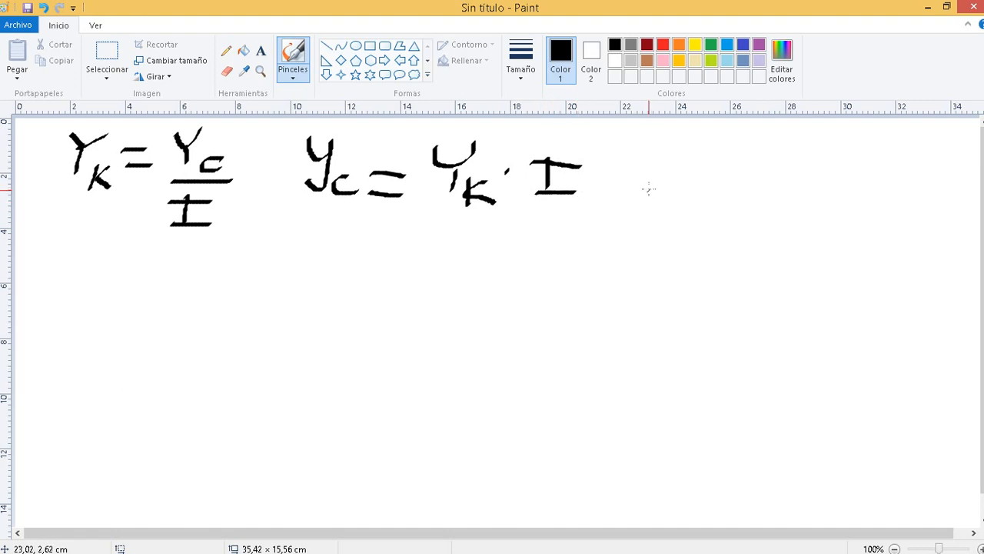
Handwrite the formula I = Yc / Yk as a fraction to the right of the Yc equation.
mouse_move(675, 153)
mouse_down()
mouse_move(673, 187)
mouse_move(674, 152)
mouse_move(701, 157)
mouse_up()
mouse_move(659, 188)
mouse_down()
mouse_move(711, 186)
mouse_move(742, 168)
mouse_move(744, 182)
mouse_up()
mouse_move(778, 136)
mouse_down()
mouse_move(800, 155)
mouse_move(779, 180)
mouse_up()
mouse_move(828, 159)
mouse_down()
mouse_move(808, 175)
mouse_move(832, 179)
mouse_up()
drag(775, 194, 843, 197)
mouse_move(782, 215)
mouse_down()
mouse_move(806, 232)
mouse_move(785, 260)
mouse_up()
mouse_move(820, 240)
mouse_down()
mouse_move(818, 263)
mouse_move(836, 238)
mouse_move(841, 262)
mouse_up()
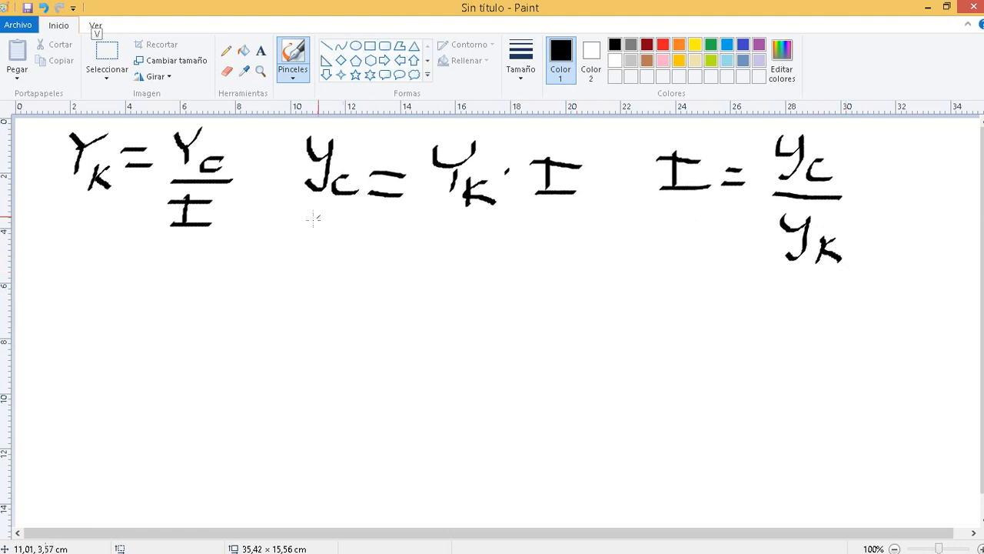
Underline the handwritten formula Yc = Yk · I with a single brush stroke.
drag(297, 226, 643, 263)
key(ctrl+z)
drag(318, 228, 578, 229)
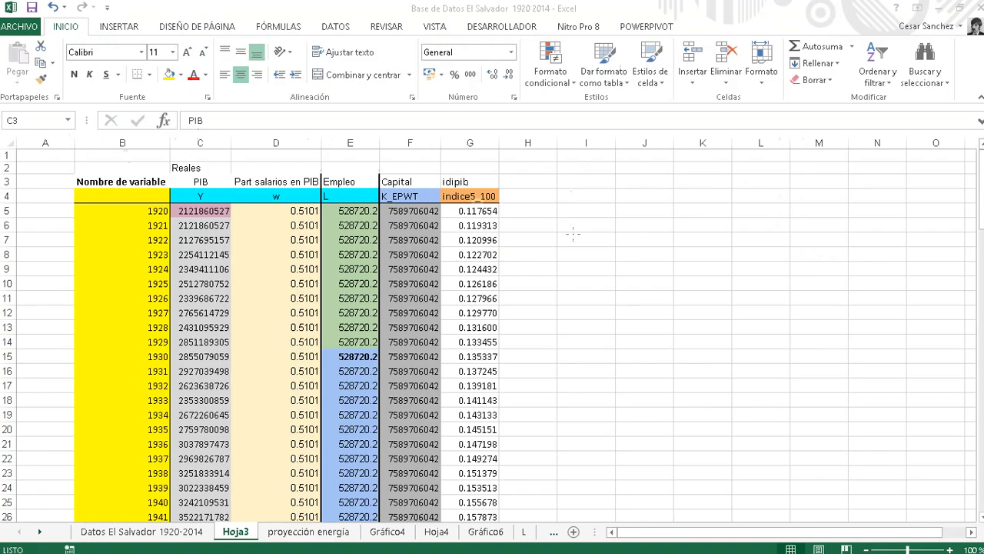
Switch back to Excel and enter the heading "Y corriente" in cell H3 of Hoja3.
click(532, 183)
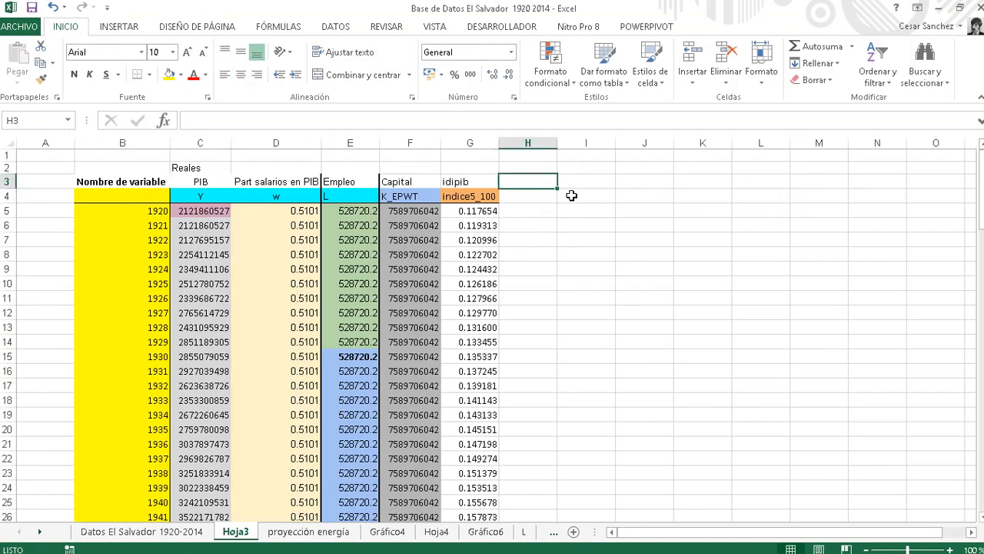
text(Y corr)
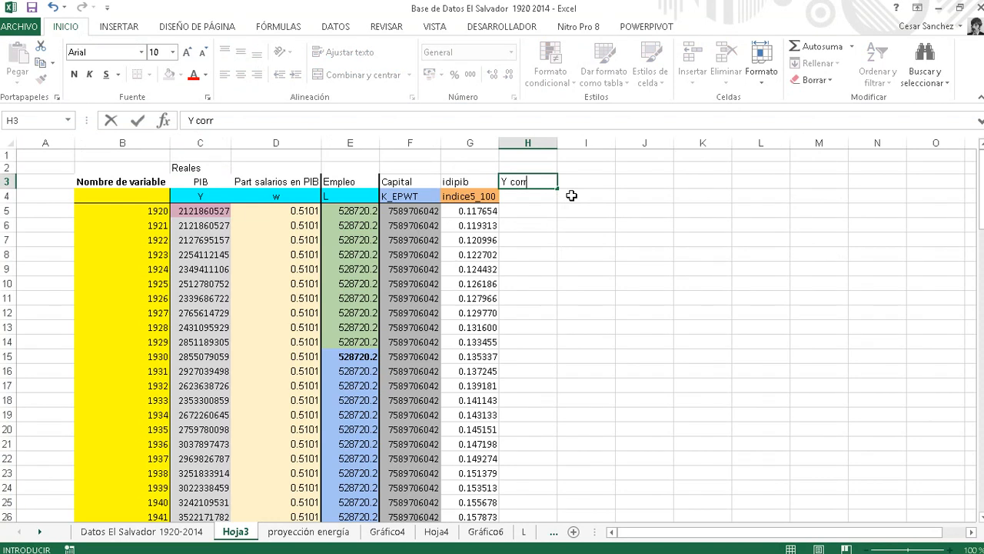
text(ienye)
key(BackSpace)
key(BackSpace)
text(te)
key(Return)
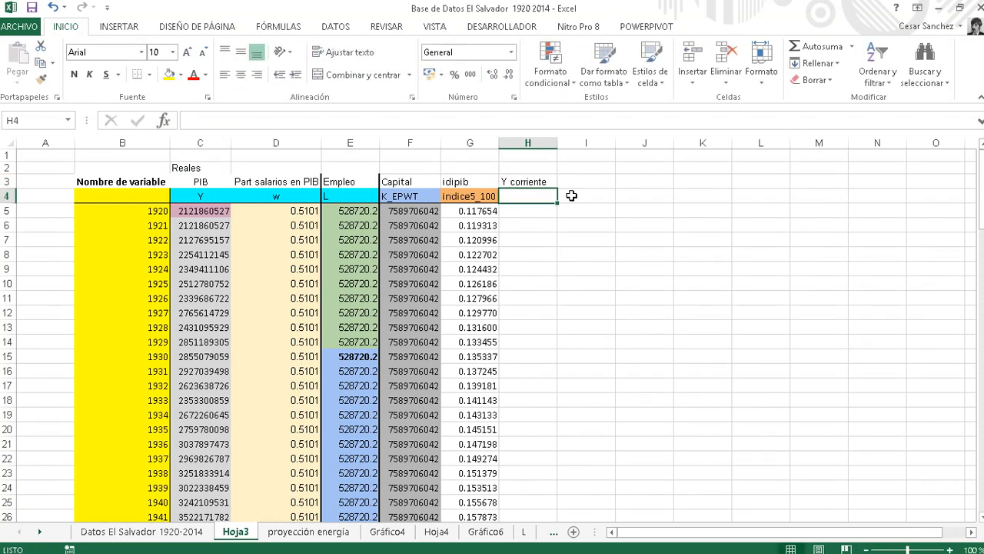
Insert a new chart sheet plotting the years and PIB values from B4:C99 of Hoja3.
drag(146, 197, 223, 421)
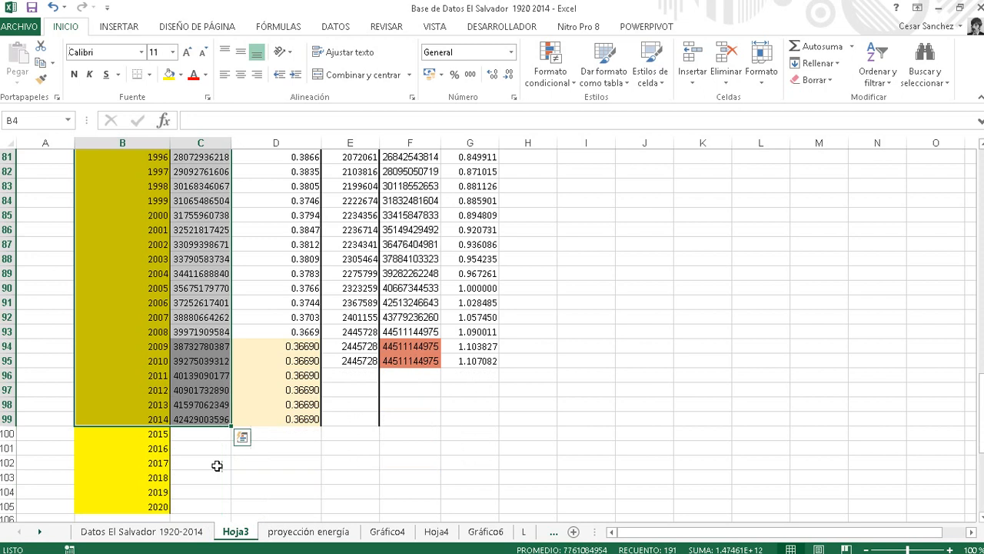
right_click(231, 531)
click(275, 361)
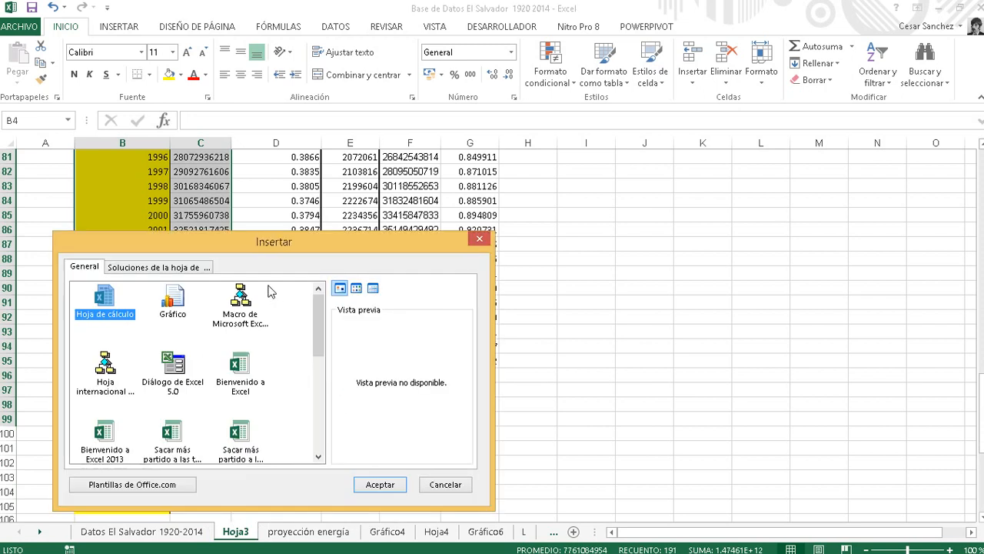
click(173, 304)
click(371, 483)
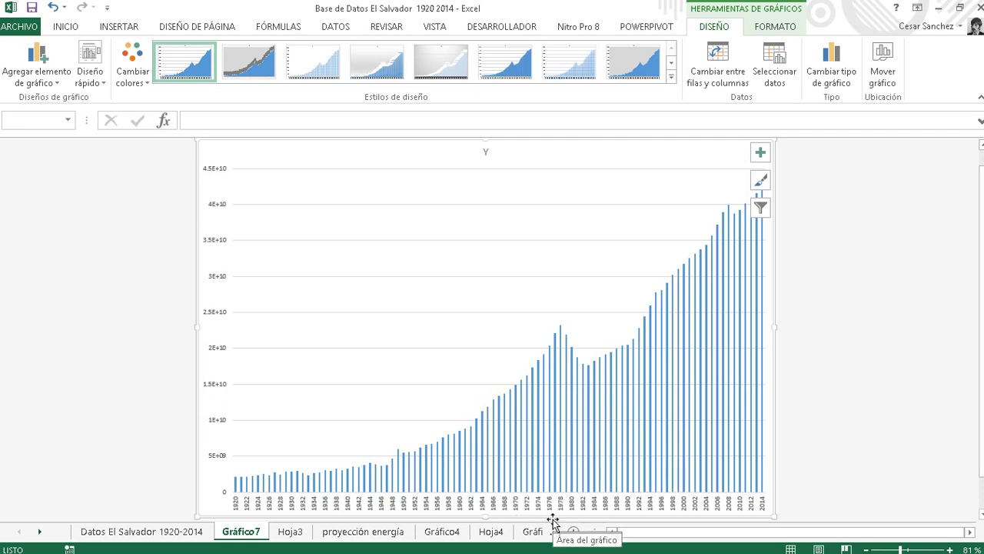
Rename the new chart sheet as yk.
click(248, 536)
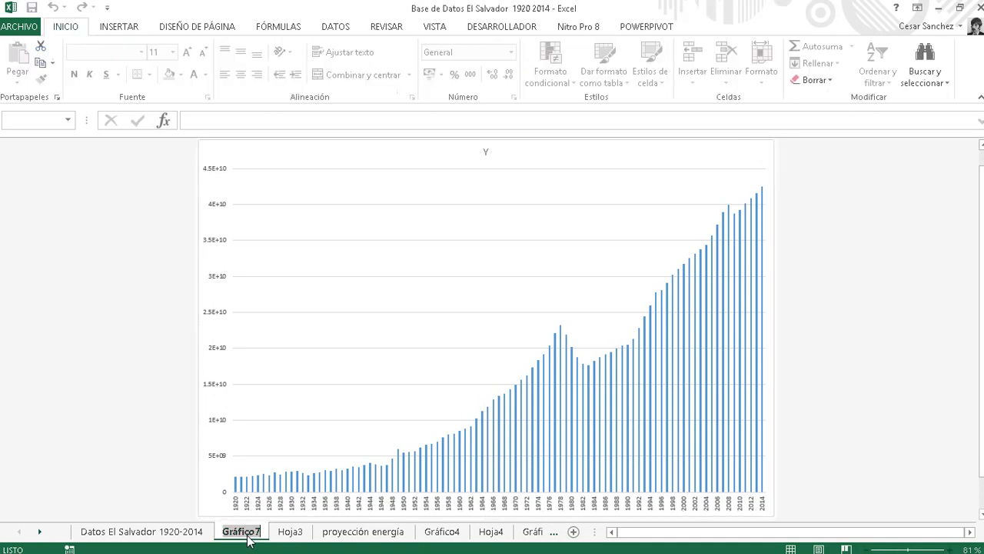
double_click(247, 535)
text(yk)
key(Return)
Return to the start of the Hoja3 table and switch to Paint to review the handwritten formulas.
click(263, 532)
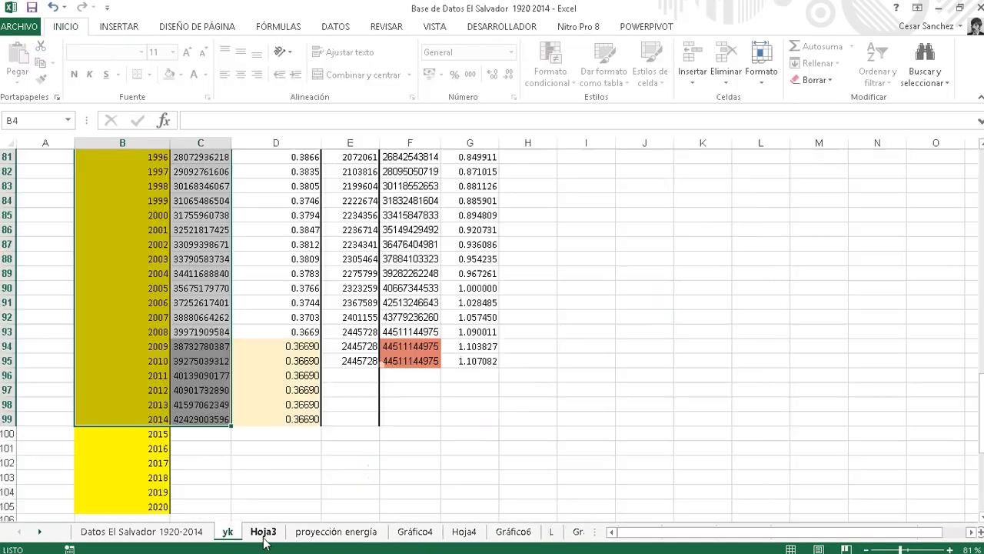
scroll(369, 383, up, 20)
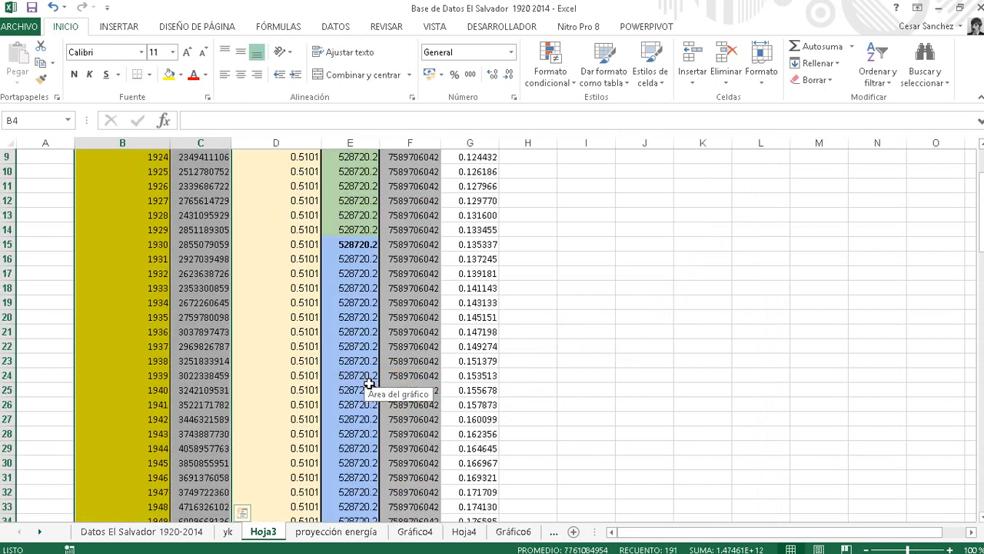
scroll(369, 383, up, 7)
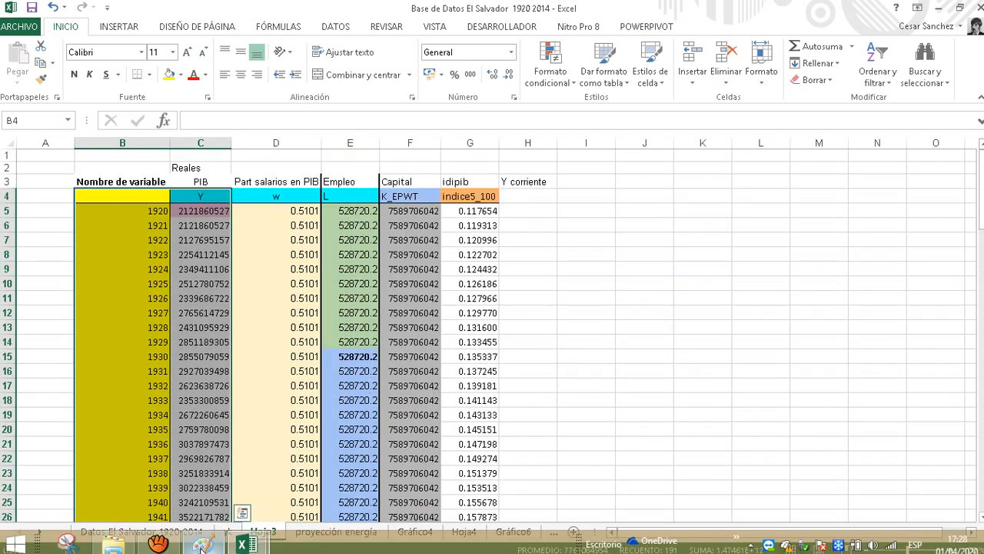
click(200, 545)
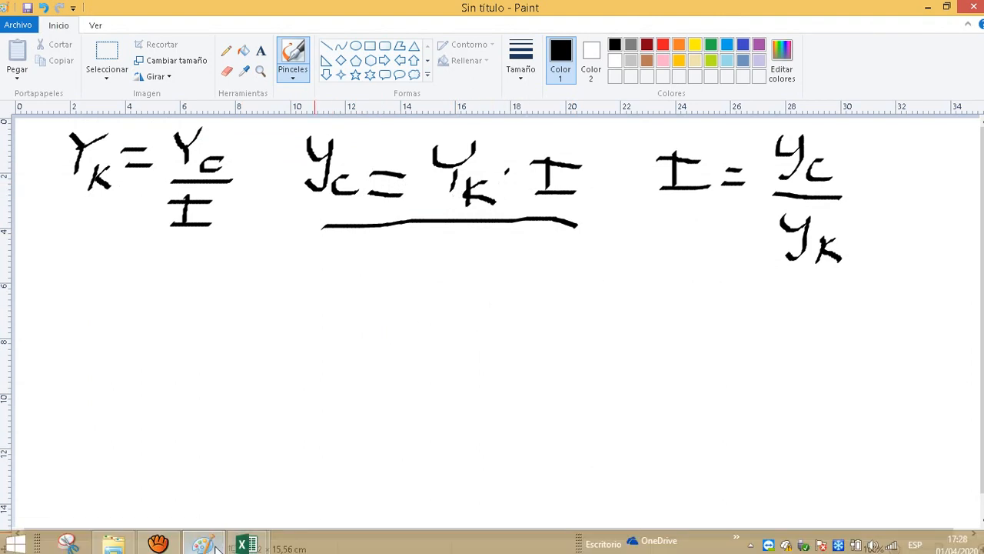
Switch back to Excel and move the heading "Y corriente" from H3 to H4 in Hoja3.
mouse_move(239, 544)
click(322, 453)
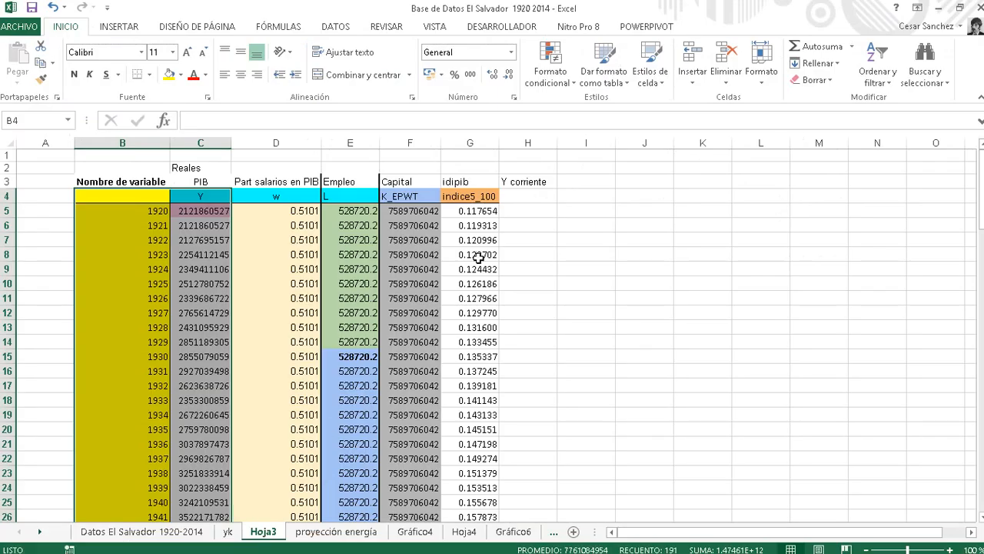
click(539, 196)
click(526, 215)
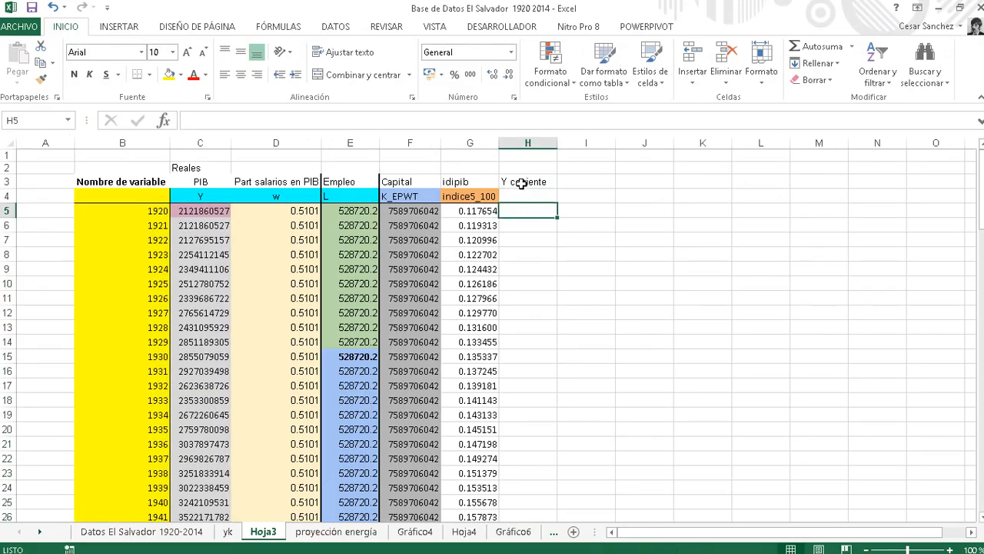
click(521, 183)
key(ctrl+c)
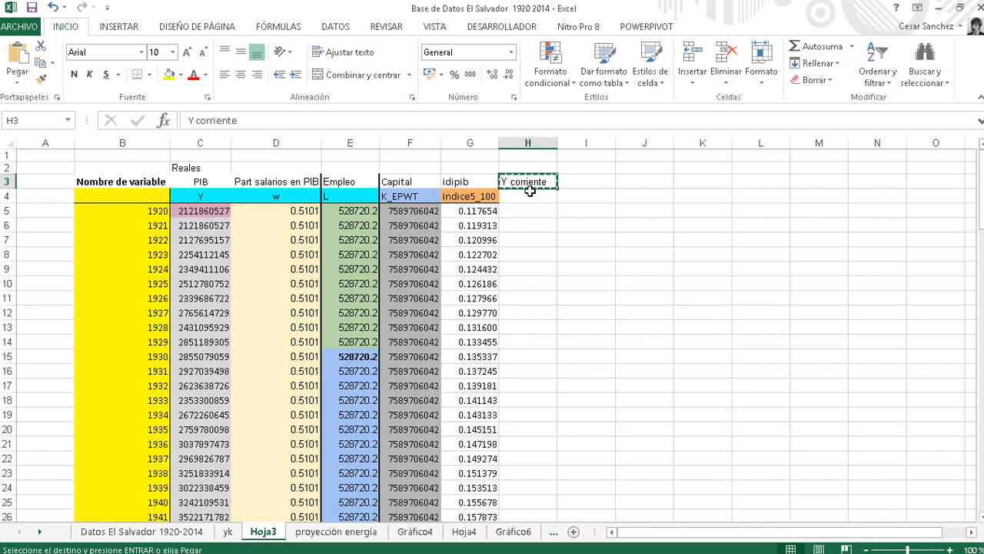
click(523, 194)
key(ctrl+v)
Calculate the 1920 current PIB in H5 by multiplying real PIB by the price index with the formula +C5*G5.
click(536, 211)
text(+)
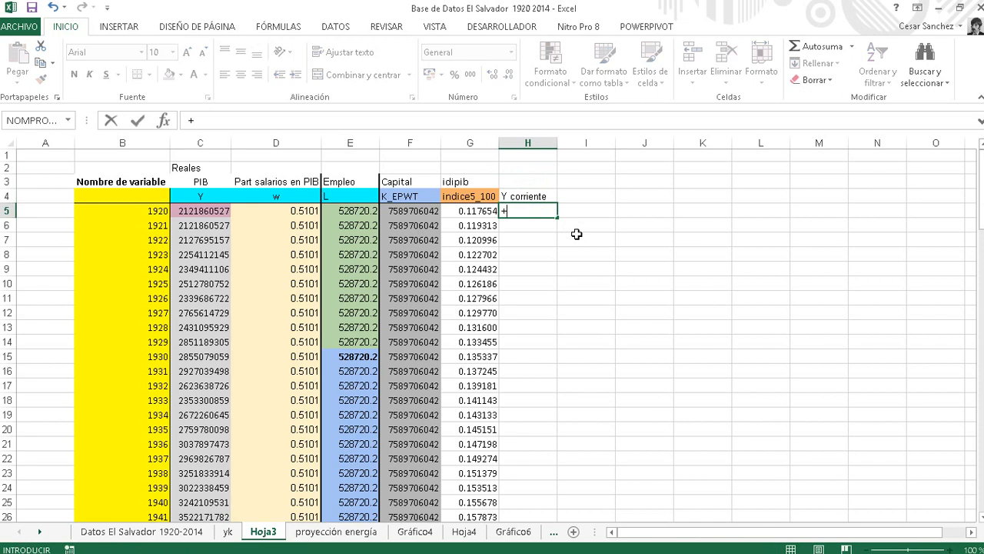
click(225, 210)
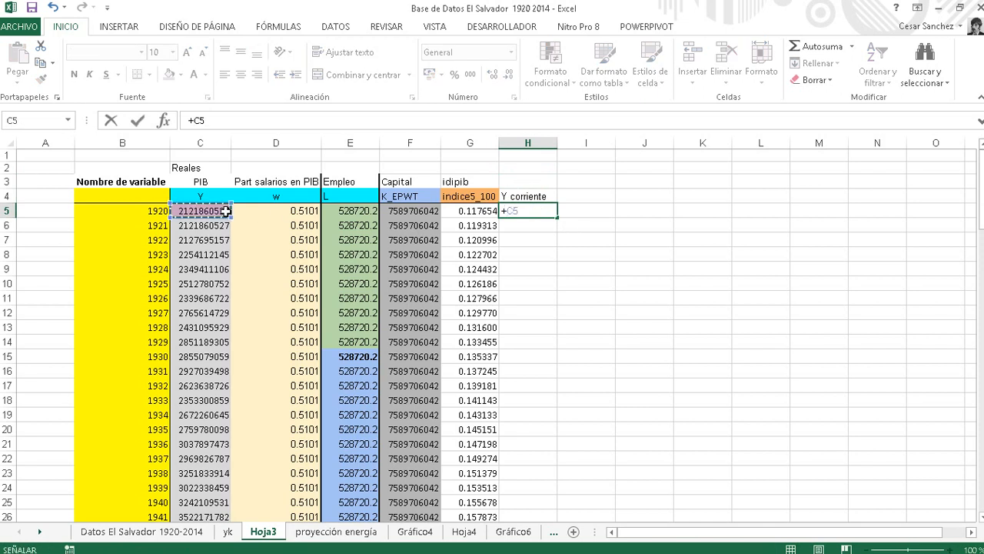
text(*)
click(468, 211)
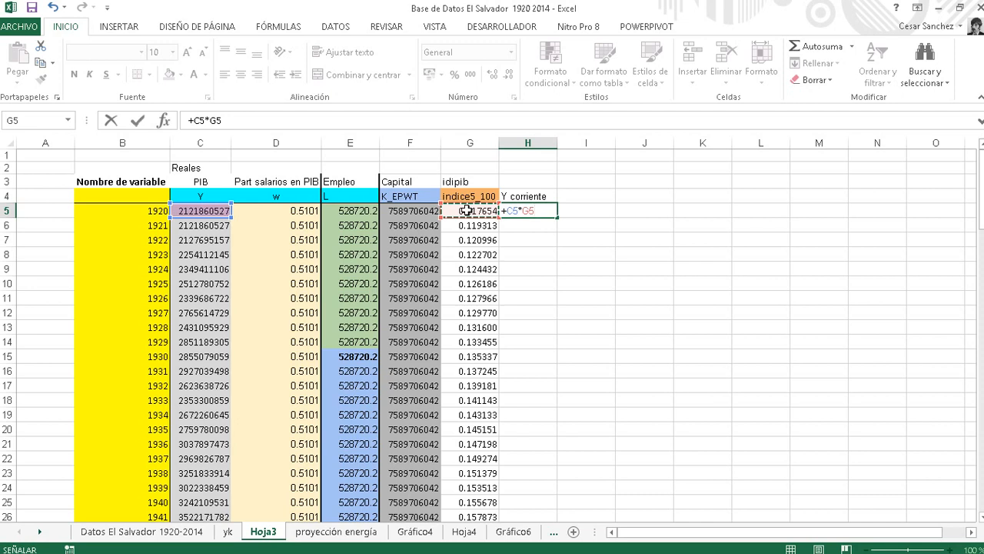
key(Return)
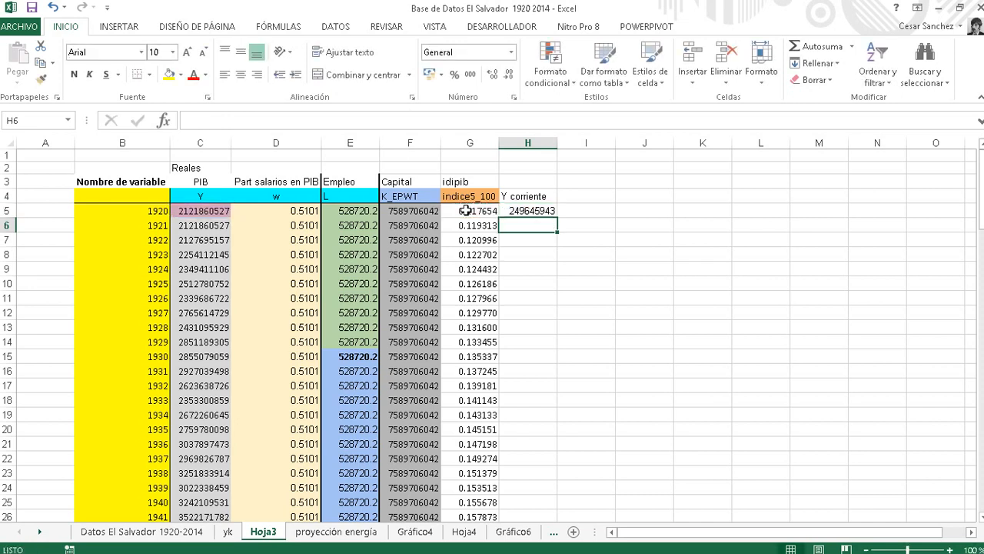
Examine the price index in column G at the base year 2005 and for 2006, 2007 and 2010.
click(458, 260)
scroll(457, 260, down, 20)
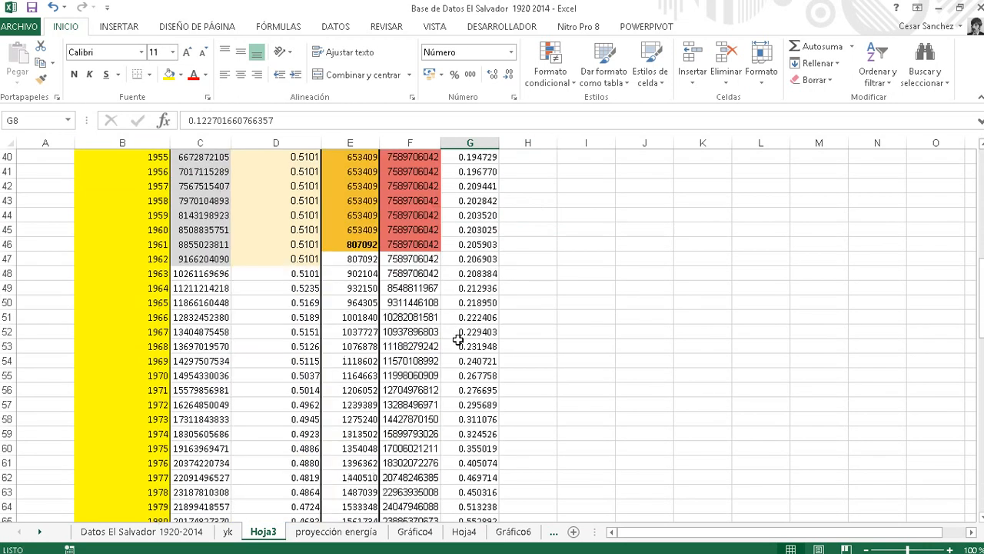
scroll(461, 356, down, 3)
scroll(462, 356, up, 2)
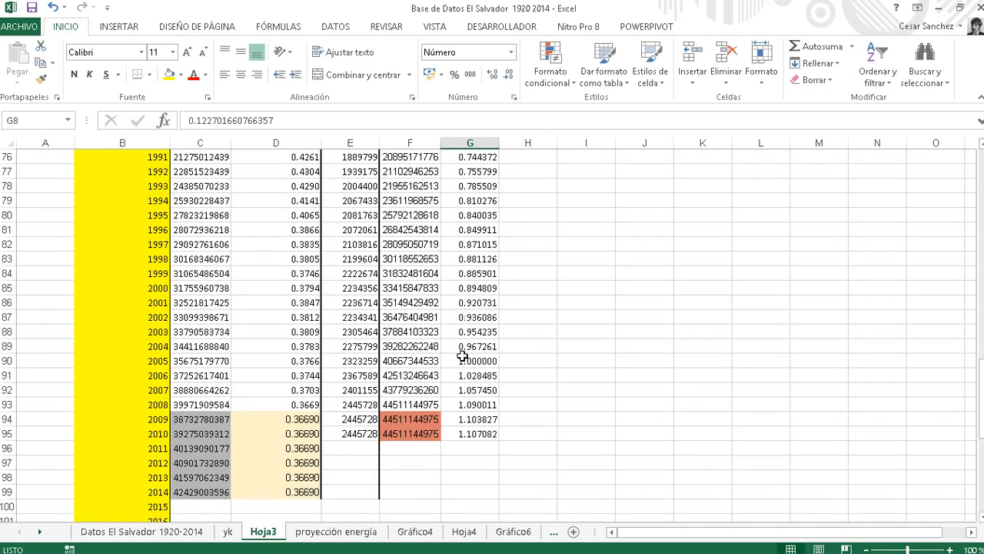
click(472, 364)
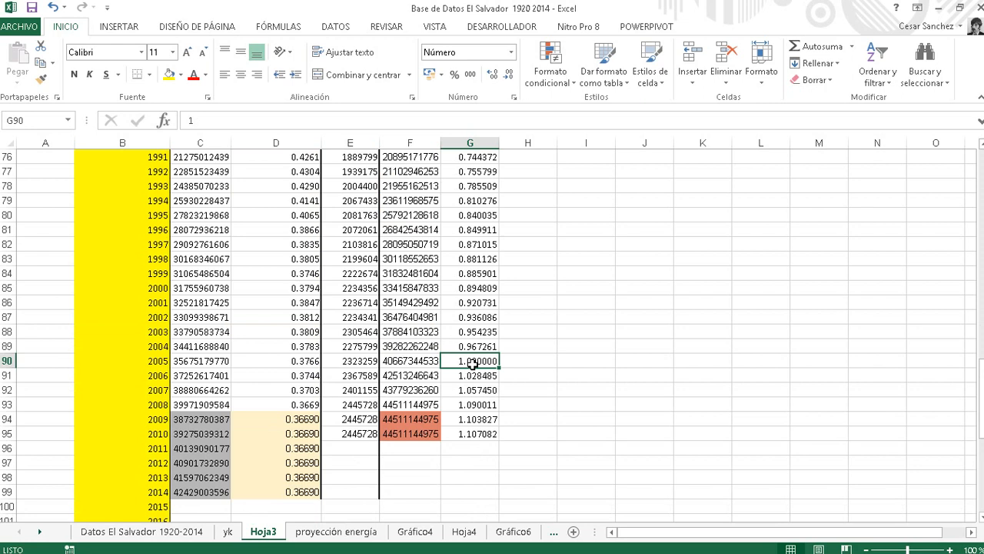
click(159, 362)
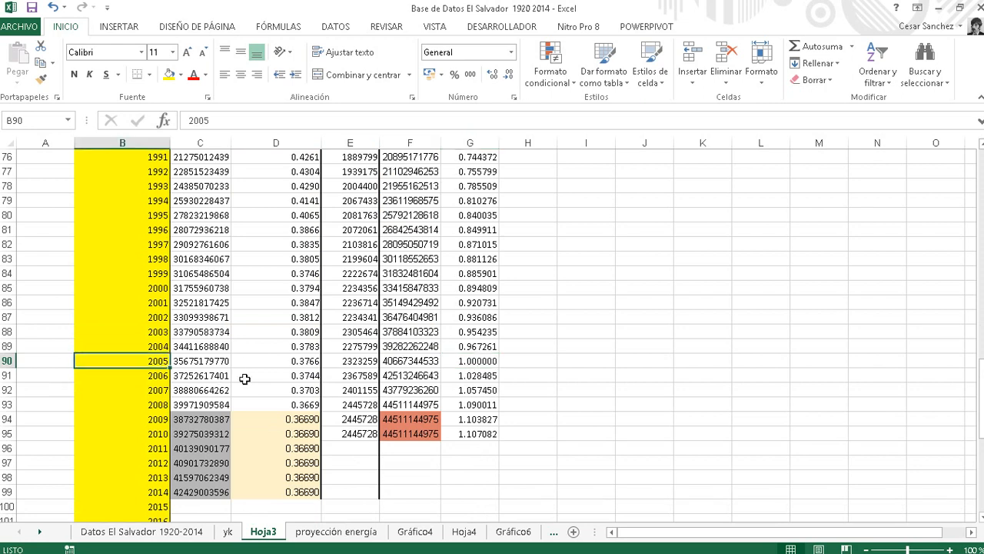
click(473, 360)
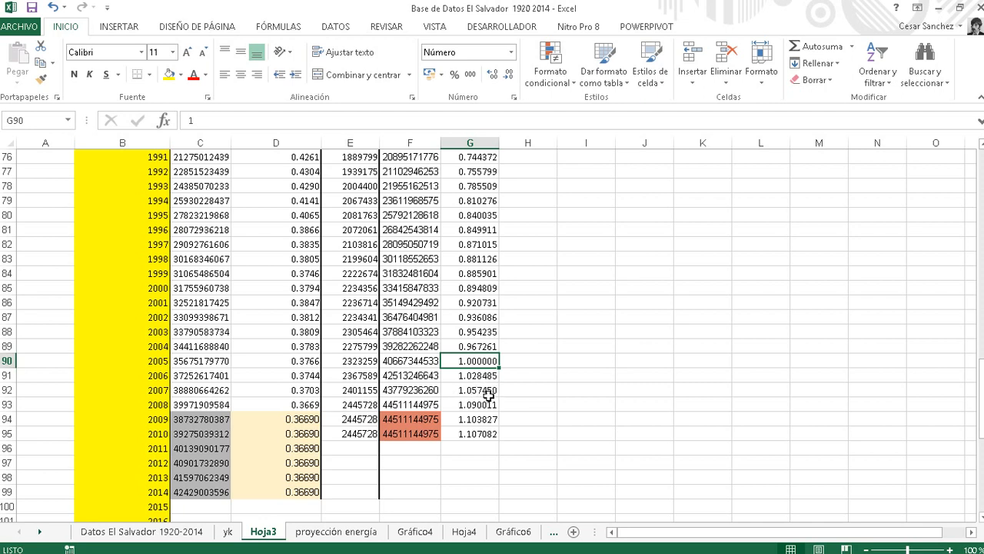
ctrl+scroll(489, 395, up, 3)
click(620, 393)
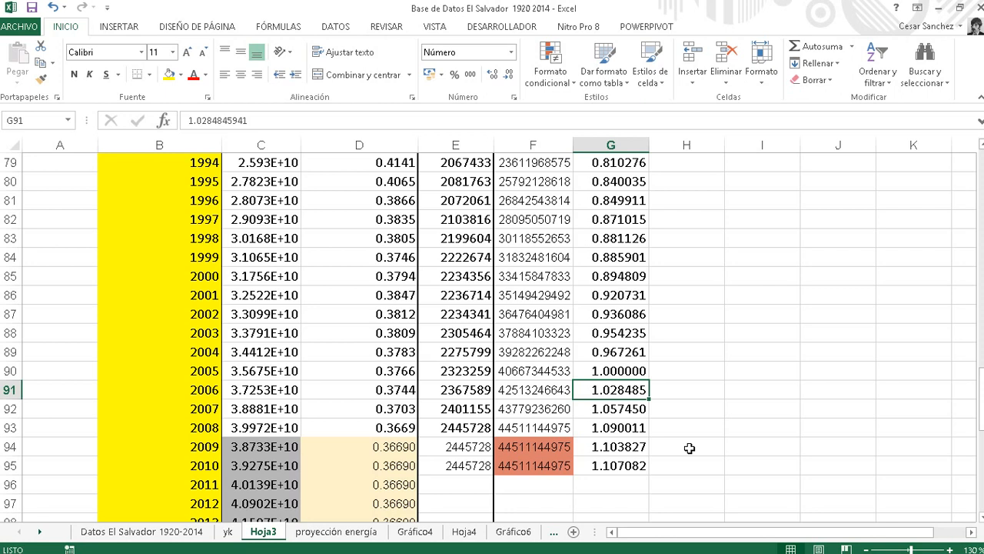
click(593, 412)
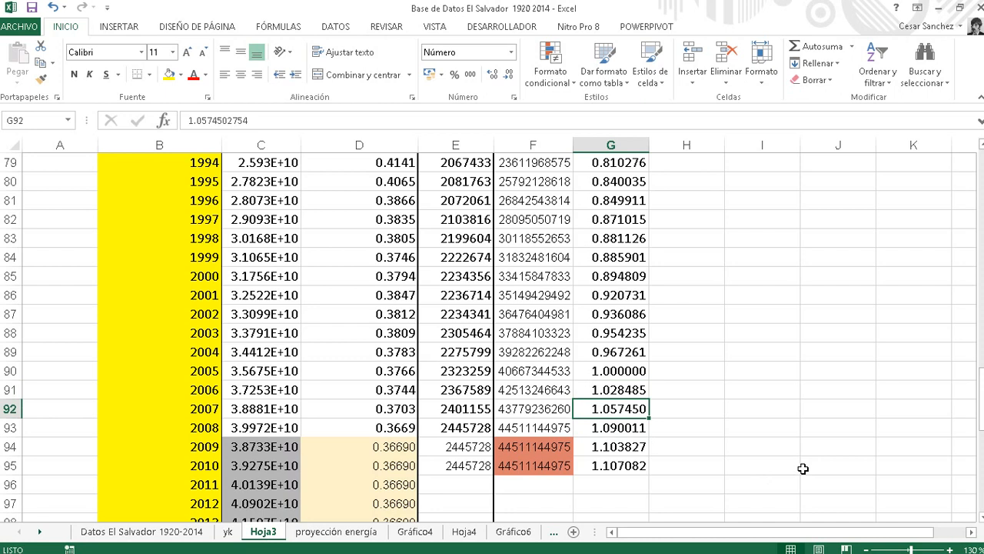
click(622, 467)
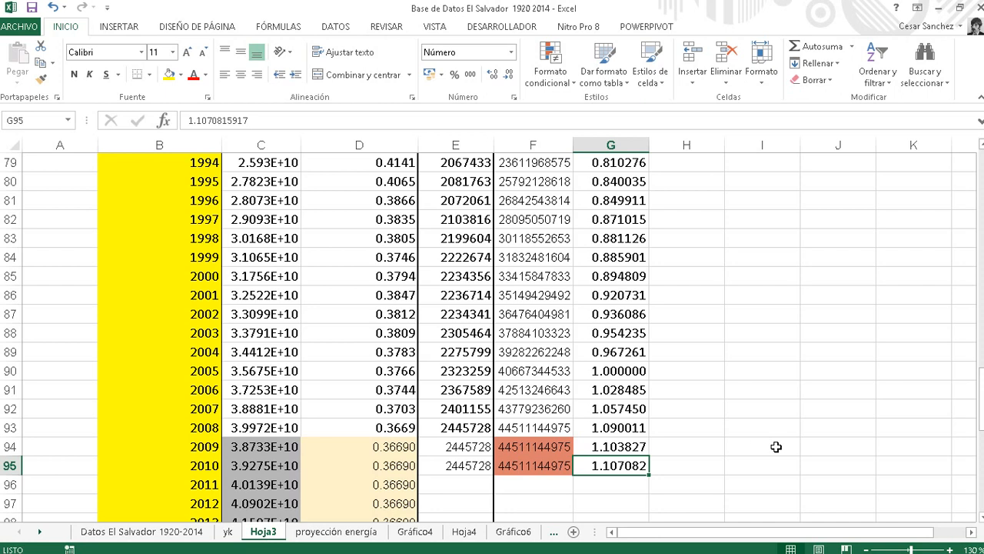
click(617, 391)
Fill the H5 formula down the Y corriente column alongside the rest of the data.
scroll(619, 390, up, 5)
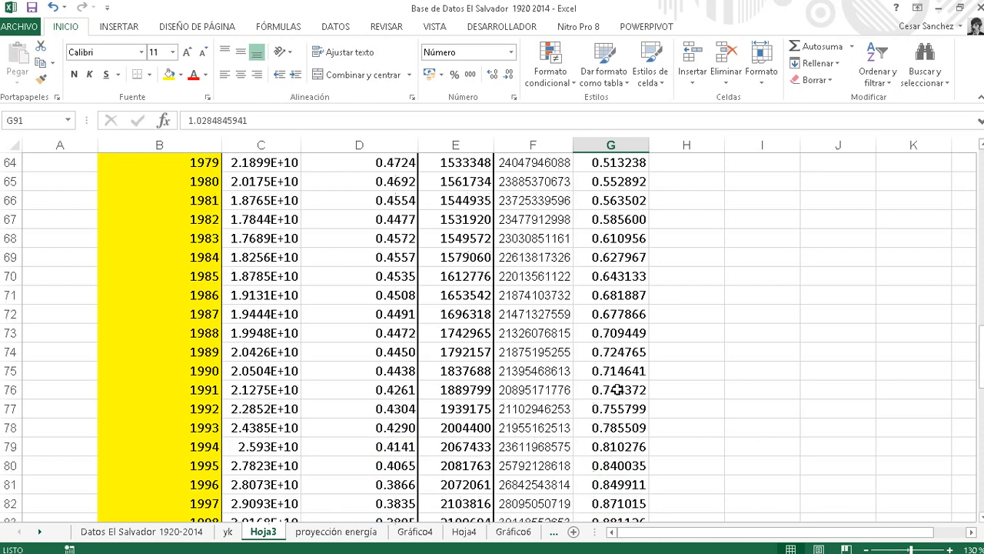
scroll(617, 391, up, 20)
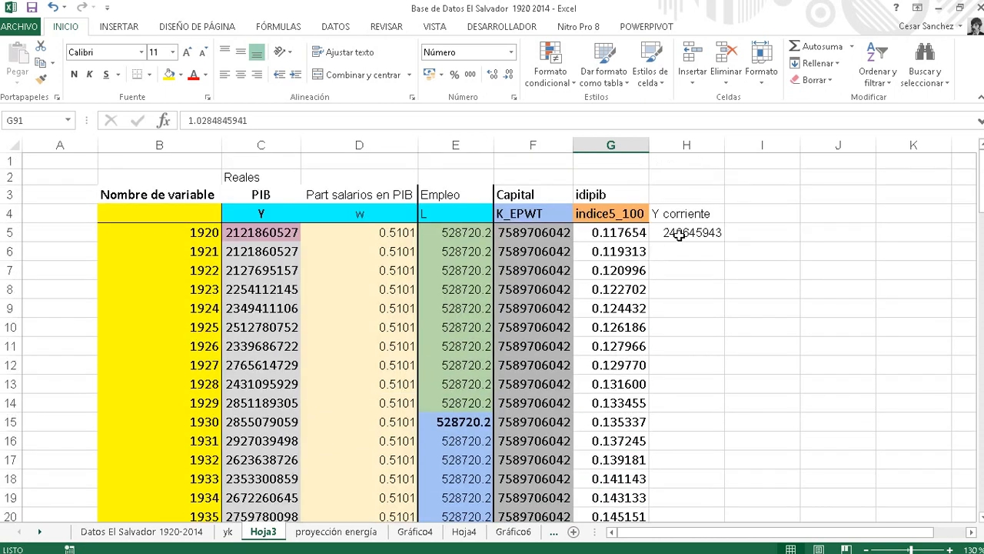
click(680, 235)
double_click(724, 242)
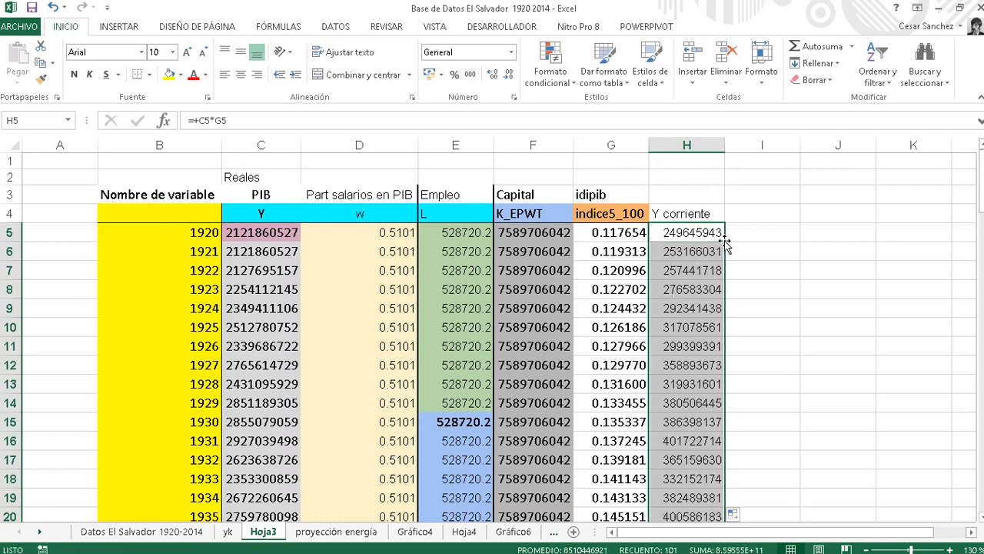
Insert a new chart sheet plotting the years in B4:B95 against the Y corriente values in H4:H95.
click(181, 214)
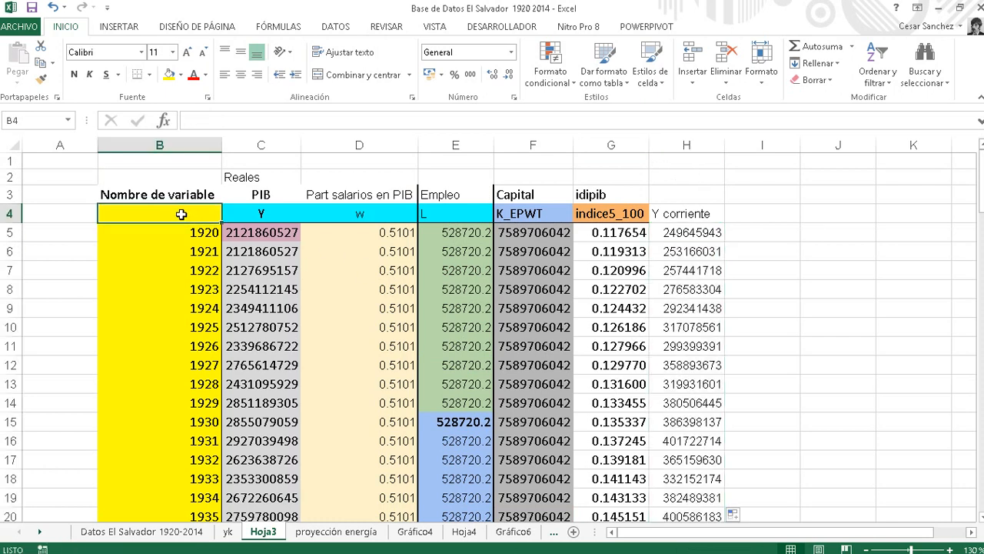
drag(182, 232, 219, 335)
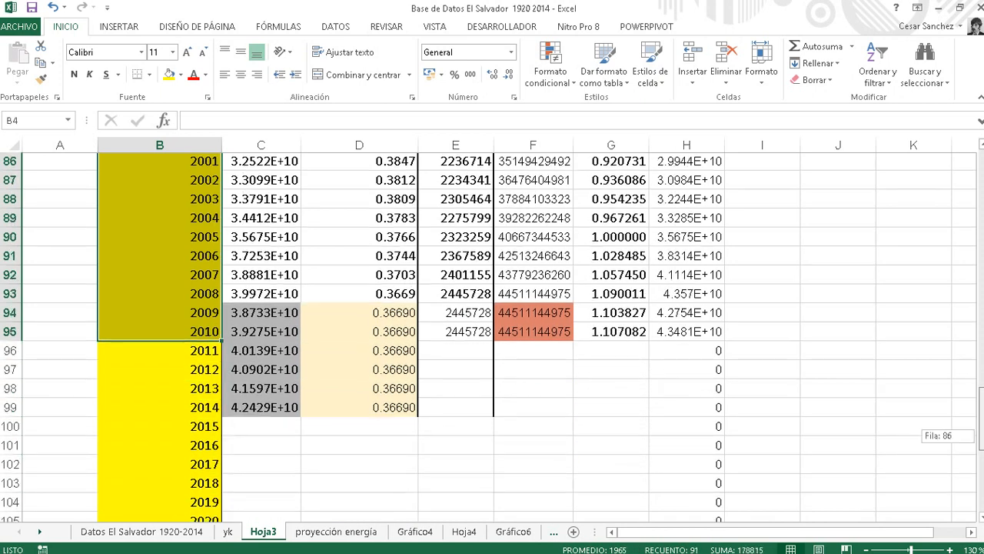
scroll(884, 213, up, 20)
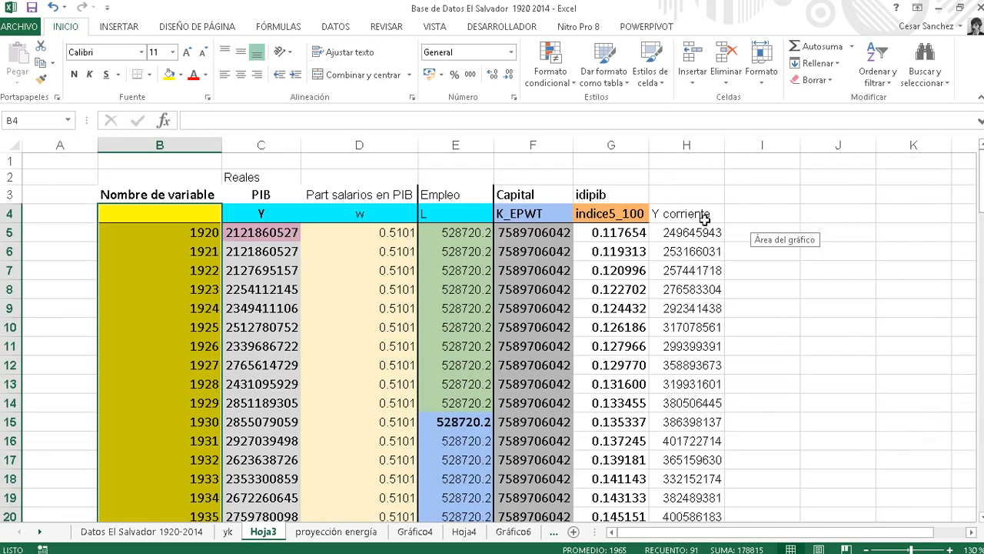
drag(691, 214, 705, 469)
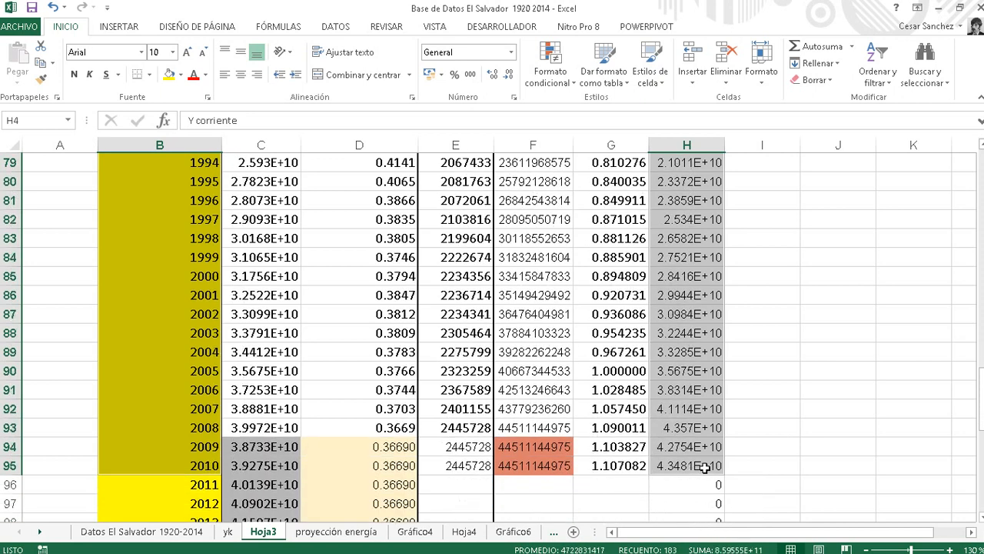
right_click(266, 540)
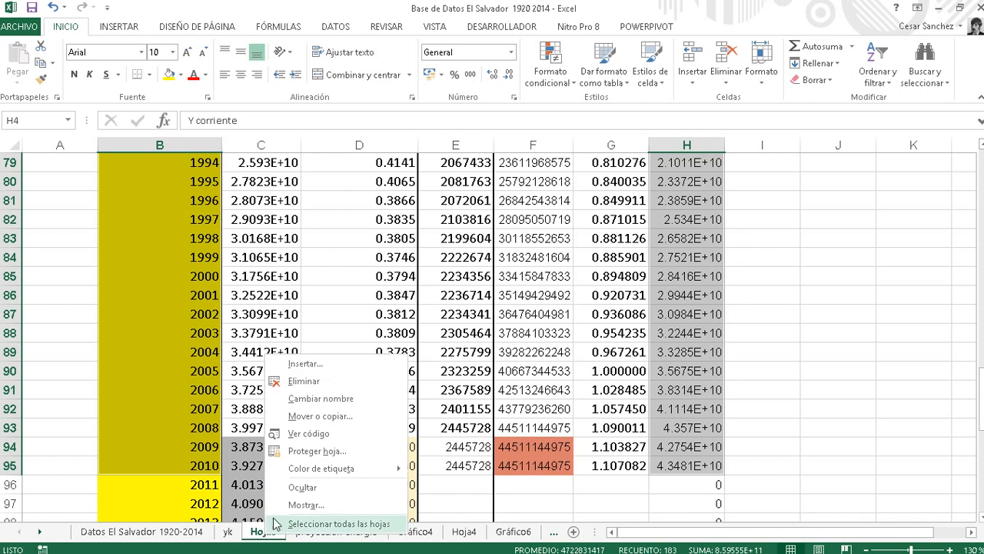
click(318, 370)
click(219, 301)
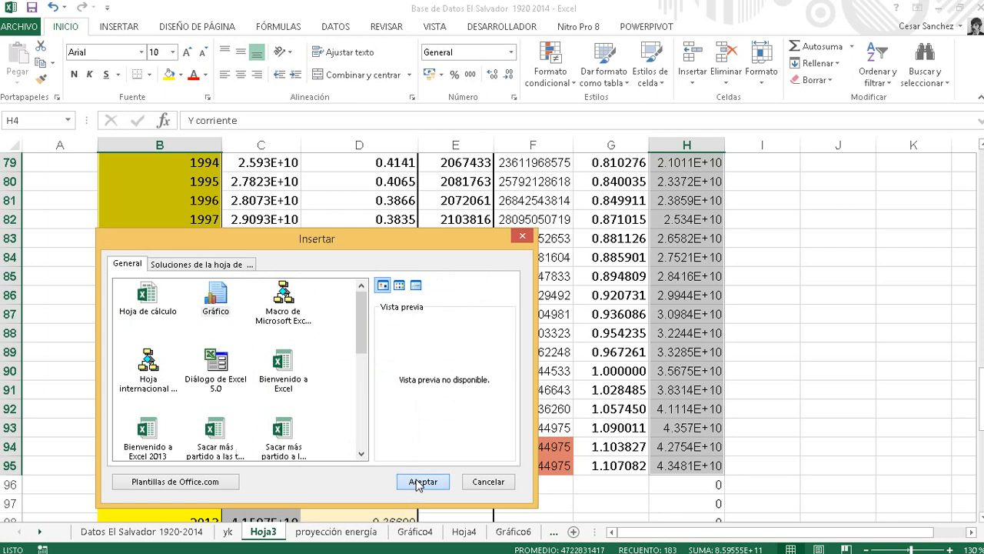
click(419, 483)
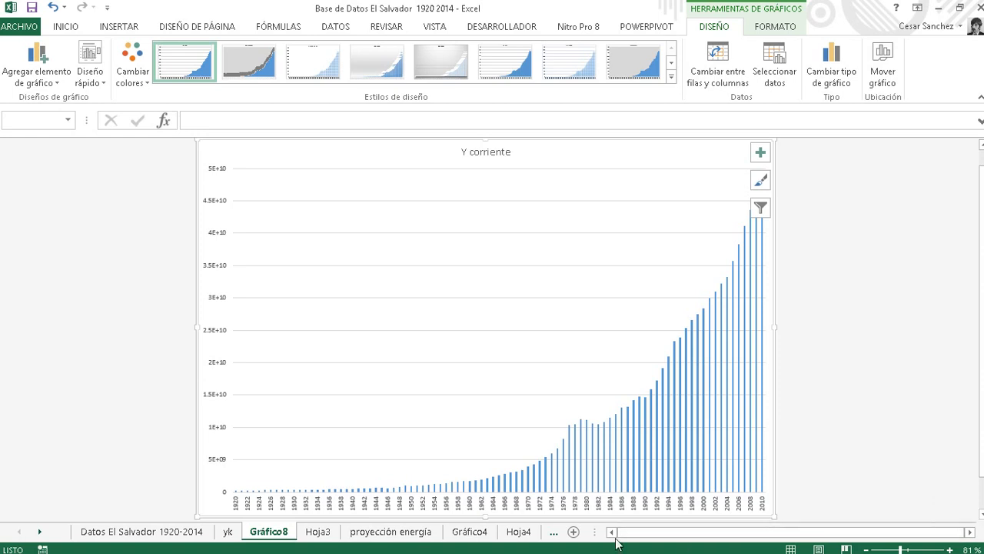
Rename the new Y corriente chart sheet as yc.
click(256, 532)
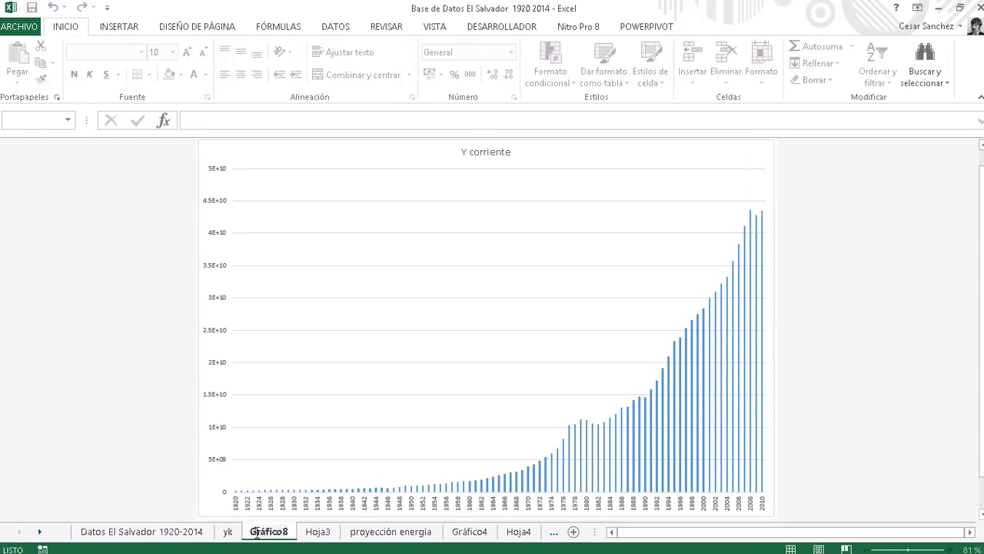
text(yc)
key(BackSpace)
key(BackSpace)
key(BackSpace)
key(Delete)
key(Delete)
key(Delete)
key(Delete)
key(Delete)
key(Delete)
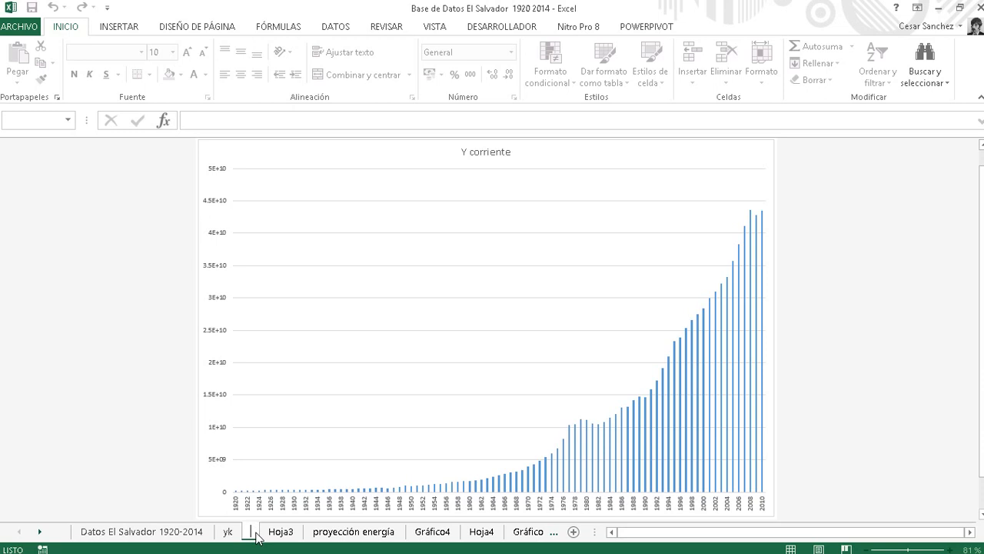
text(yc)
key(Return)
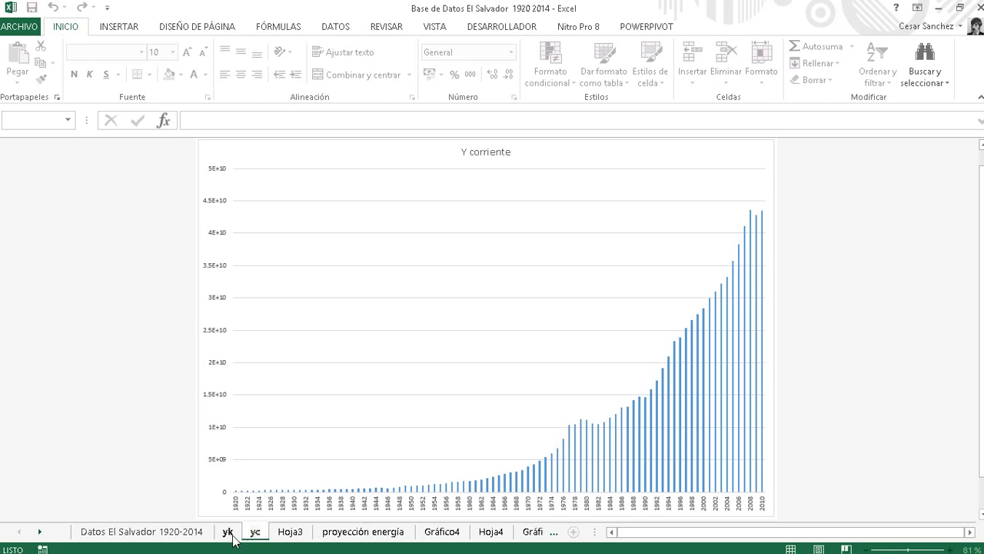
Compare the yk and yc chart sheets, checking the 2010 value of the Y corriente series.
click(231, 532)
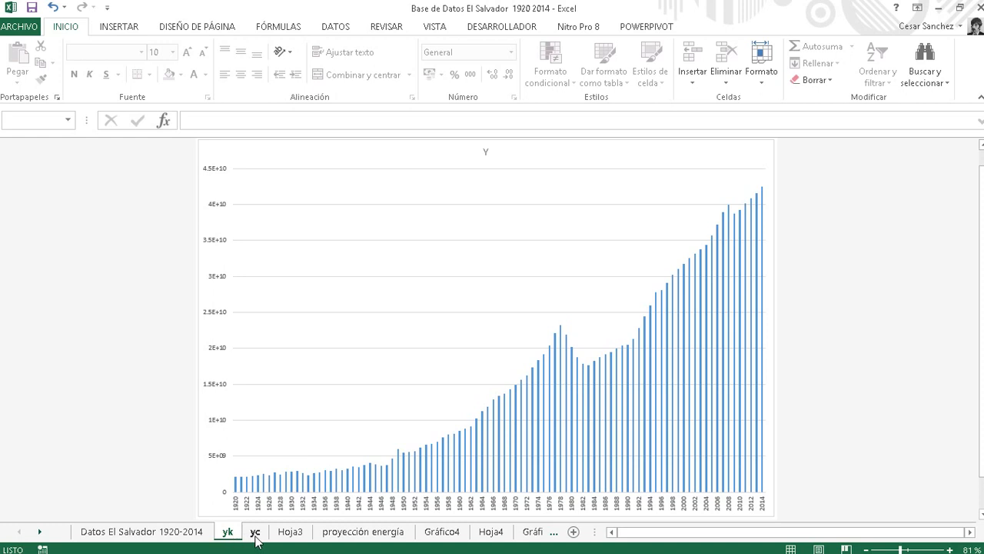
click(256, 532)
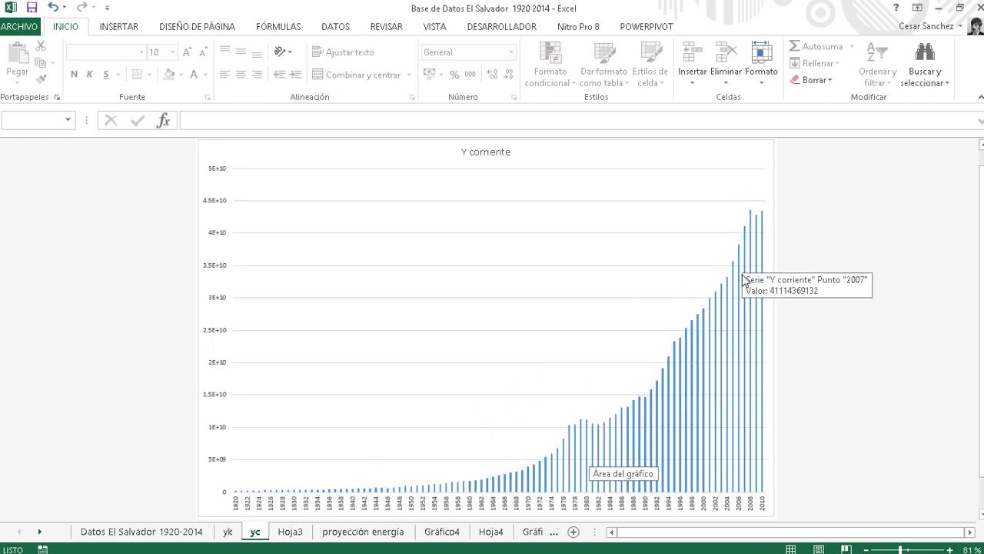
mouse_move(760, 471)
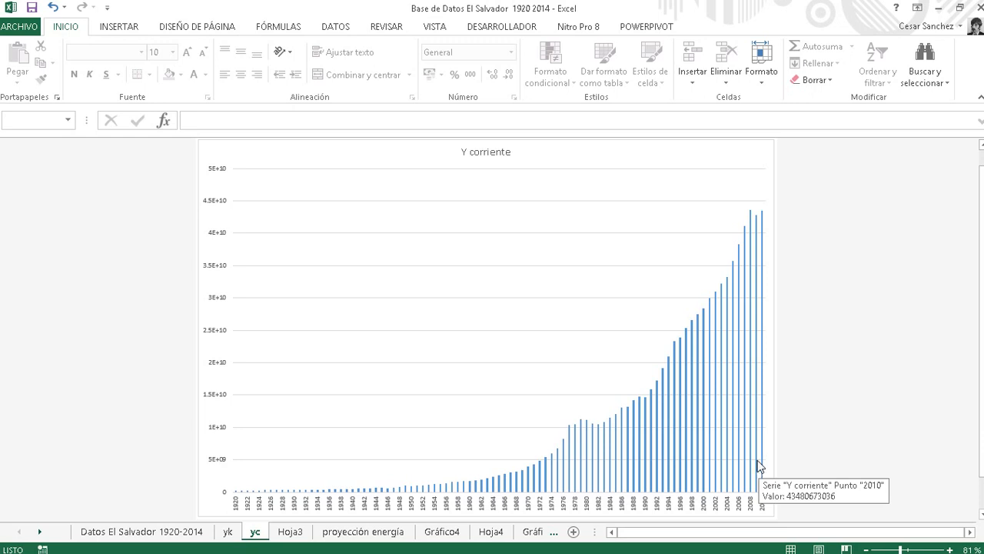
click(228, 533)
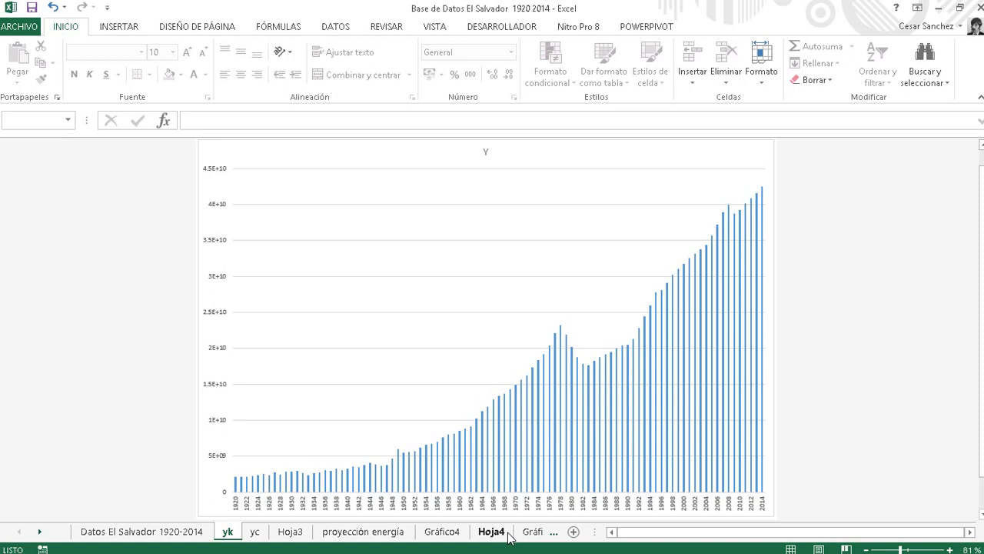
Clear the zero values in H96:H105 of Hoja3 and autofit the width of column H.
click(291, 532)
scroll(686, 399, up, 4)
scroll(686, 399, down, 8)
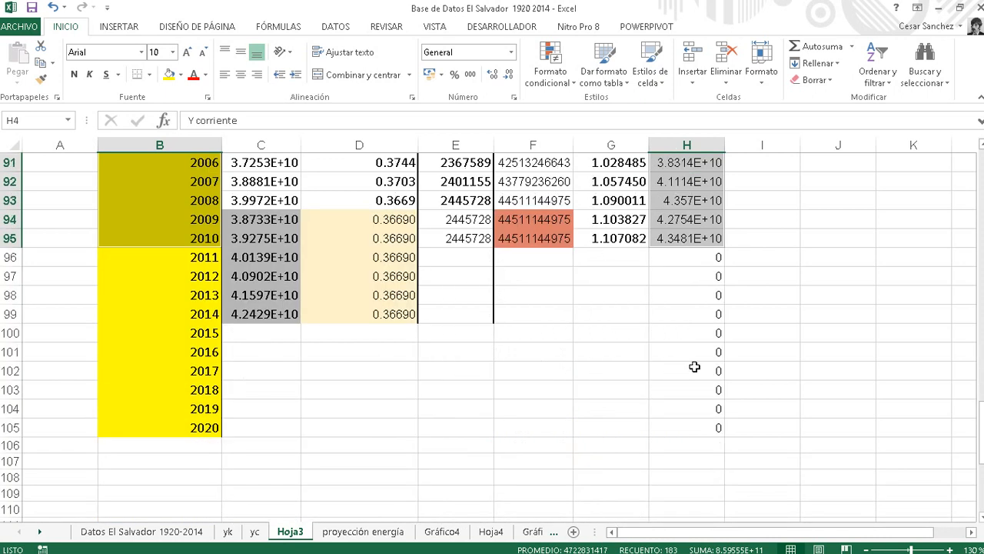
drag(713, 263, 717, 427)
key(Delete)
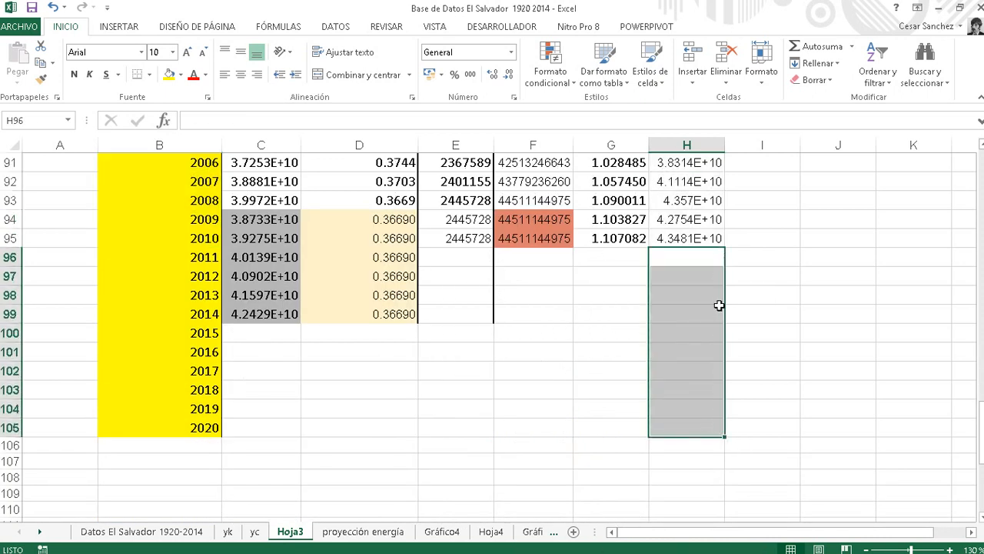
double_click(725, 147)
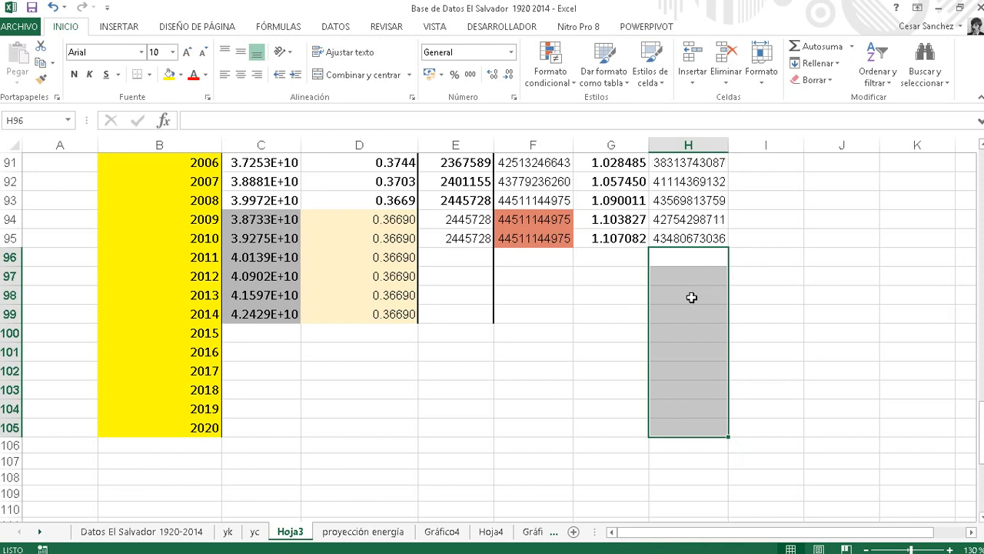
Zoom Hoja3 in to 150% and autofit column H so the Y corriente values show in full.
scroll(689, 268, up, 1)
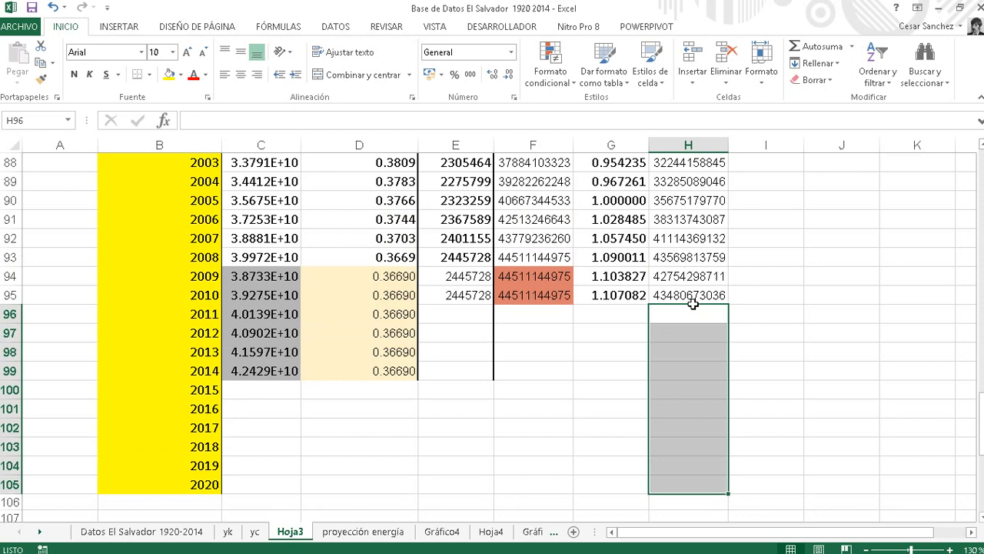
click(714, 296)
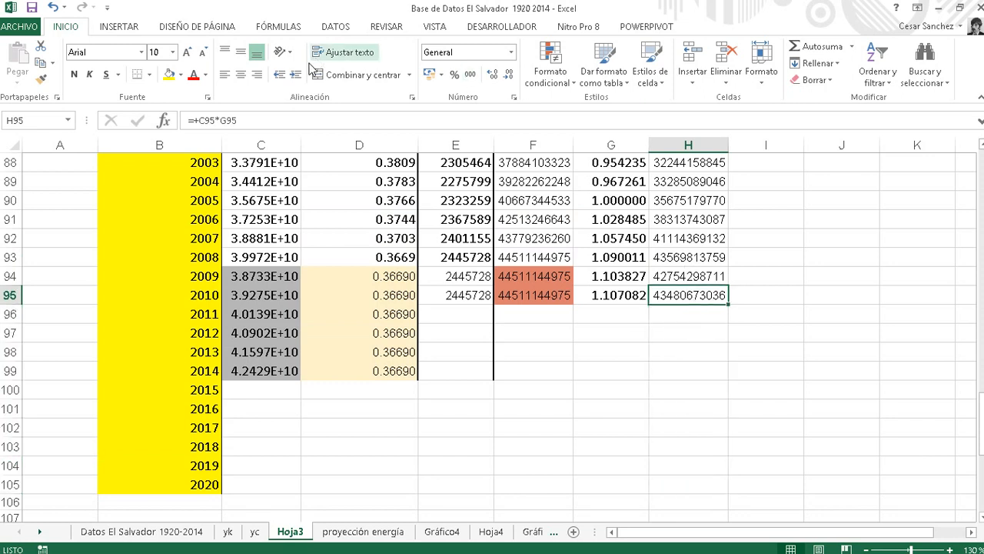
click(949, 549)
click(949, 549)
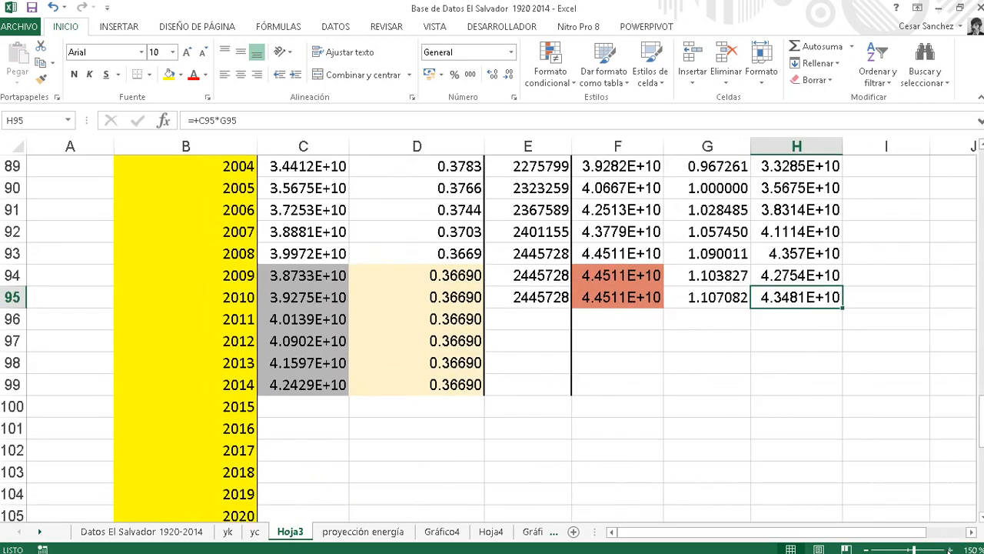
double_click(843, 146)
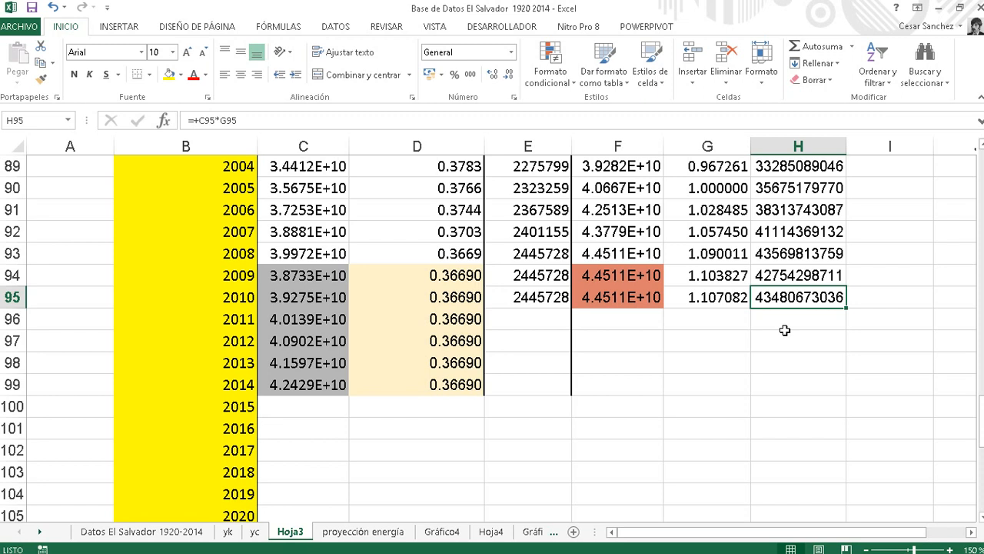
Examine the first rows of the data table, from the Y corriente column back to the salary share w in D5.
scroll(866, 319, up, 11)
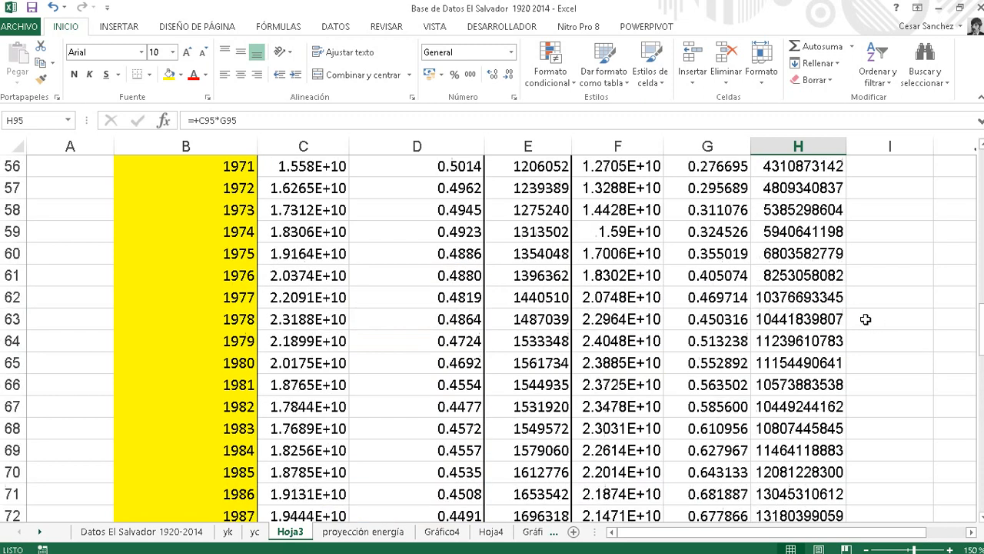
scroll(866, 319, up, 18)
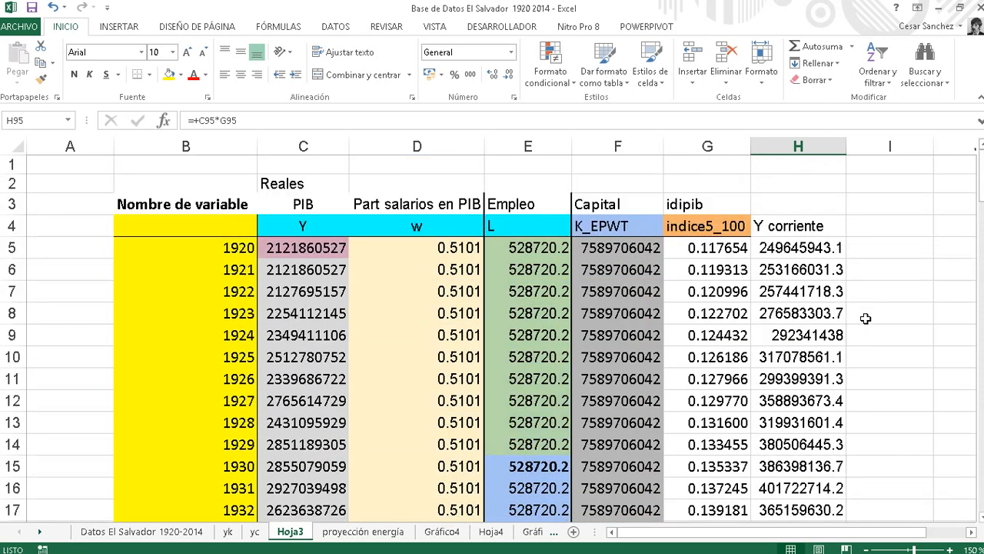
click(875, 250)
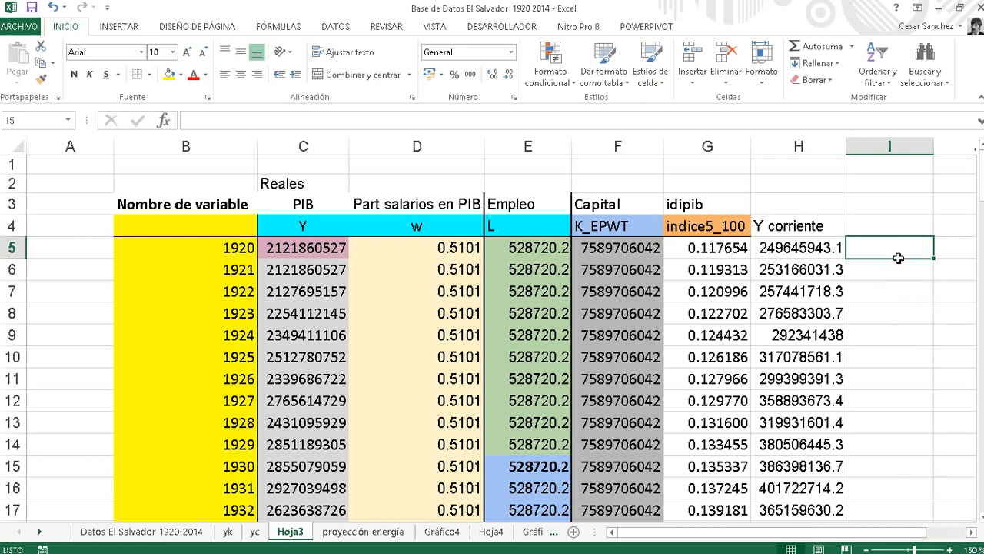
click(874, 227)
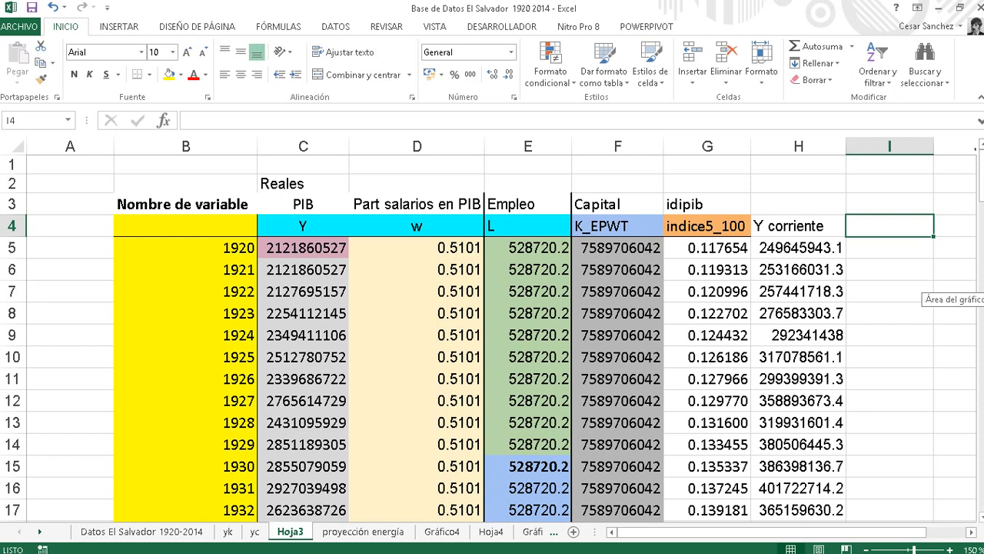
click(890, 248)
key(Left)
key(Left)
key(Left)
key(Left)
key(Left)
key(Left)
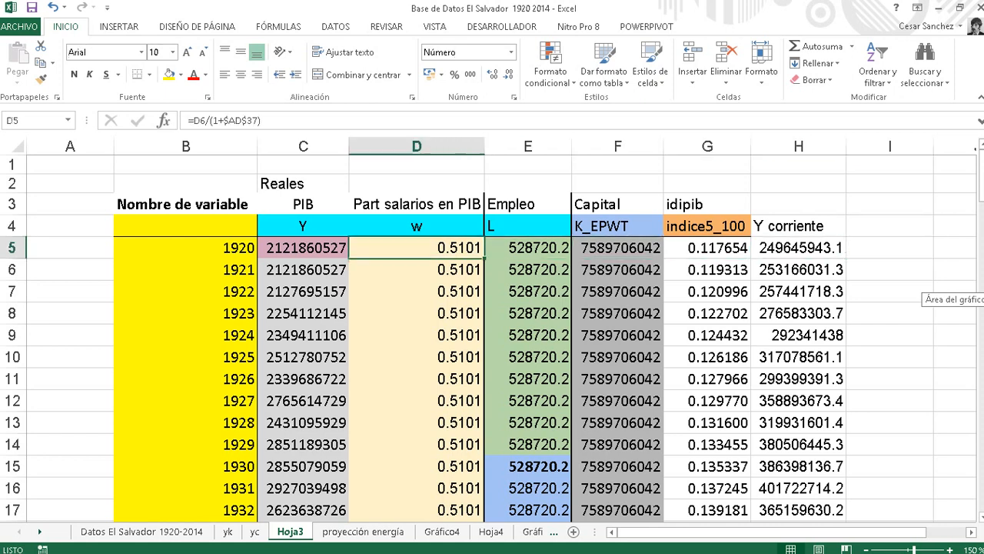
key(Right)
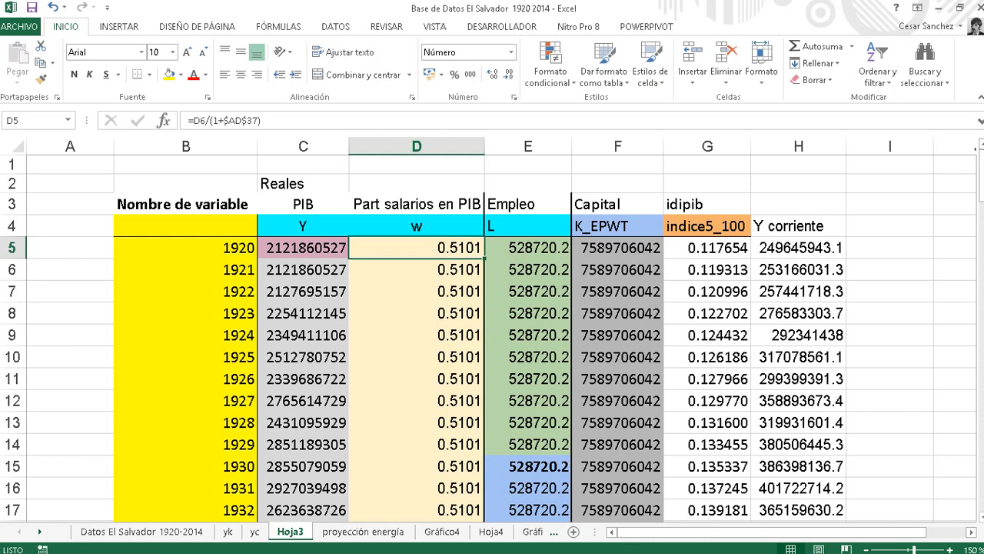
Enter the header W reales in I4, beside the Y corriente column.
click(880, 229)
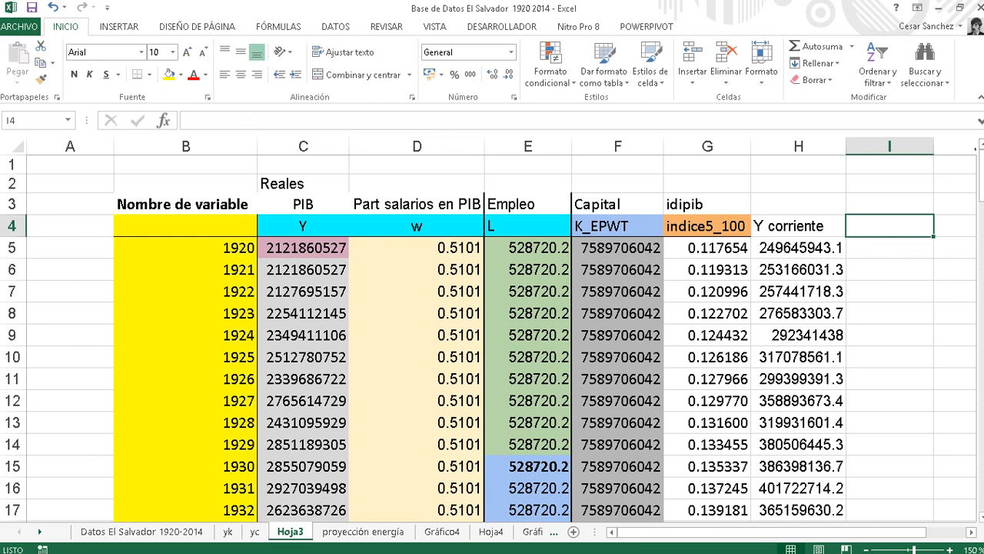
text(W reales)
key(Return)
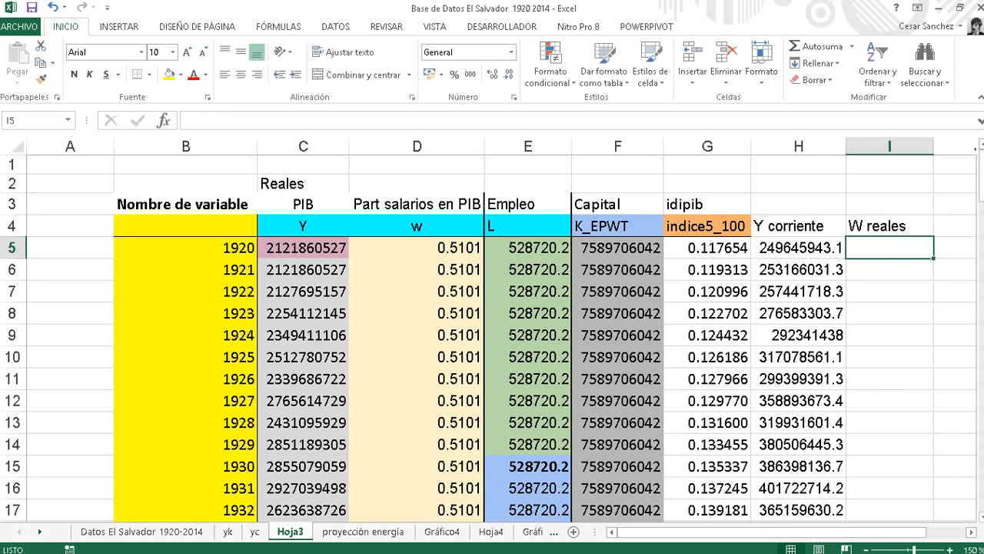
Calculate real wages in I5 as C5*D5 and fill the formula down the W reales column.
text(+)
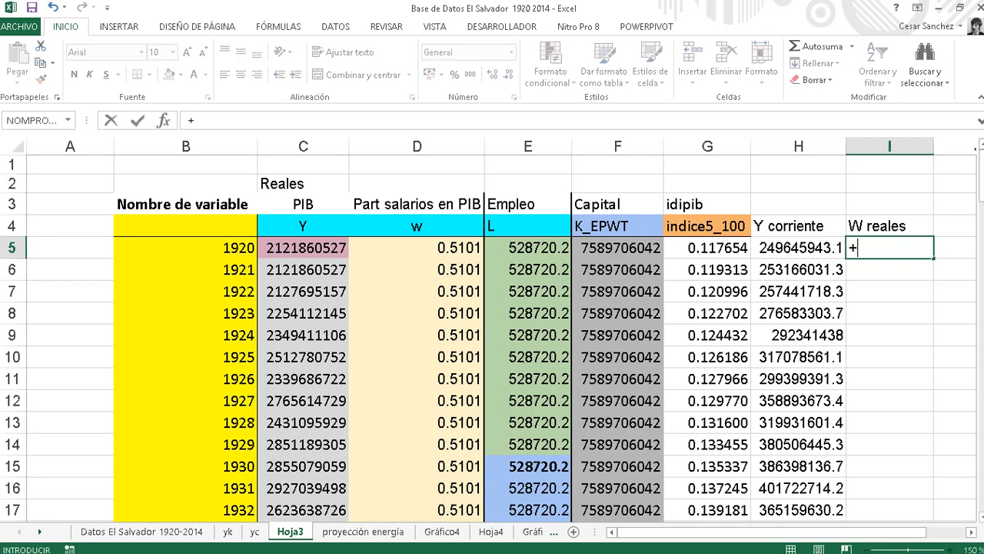
click(318, 248)
text(*)
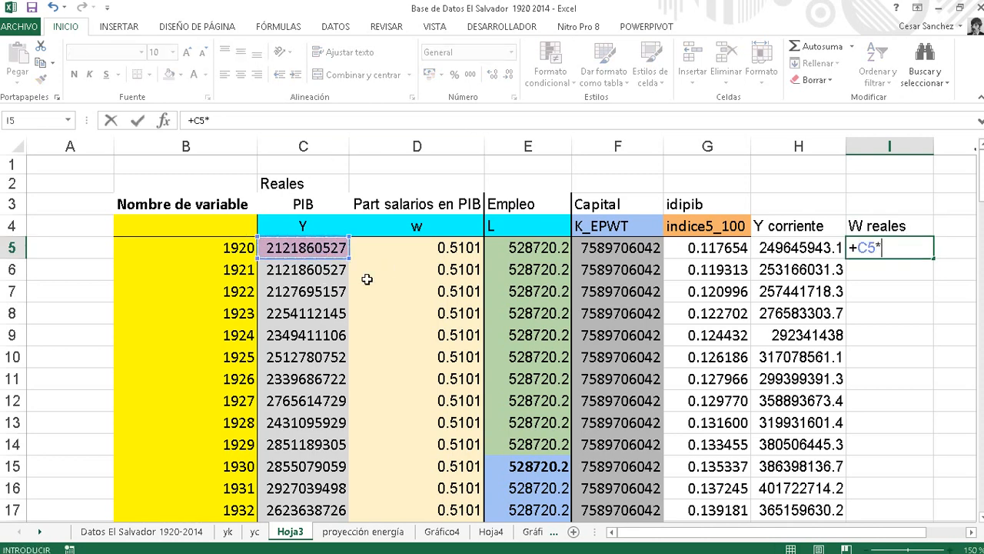
click(410, 248)
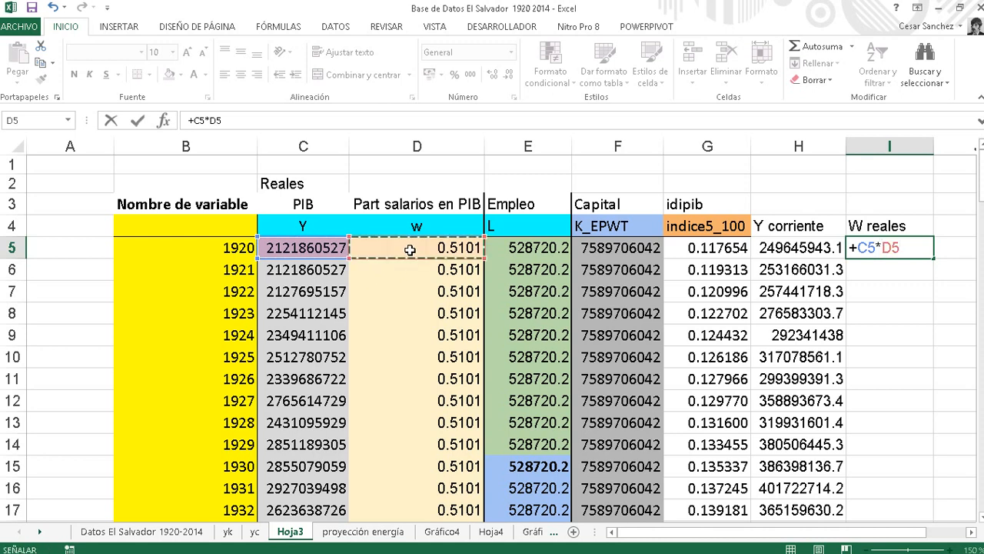
key(Return)
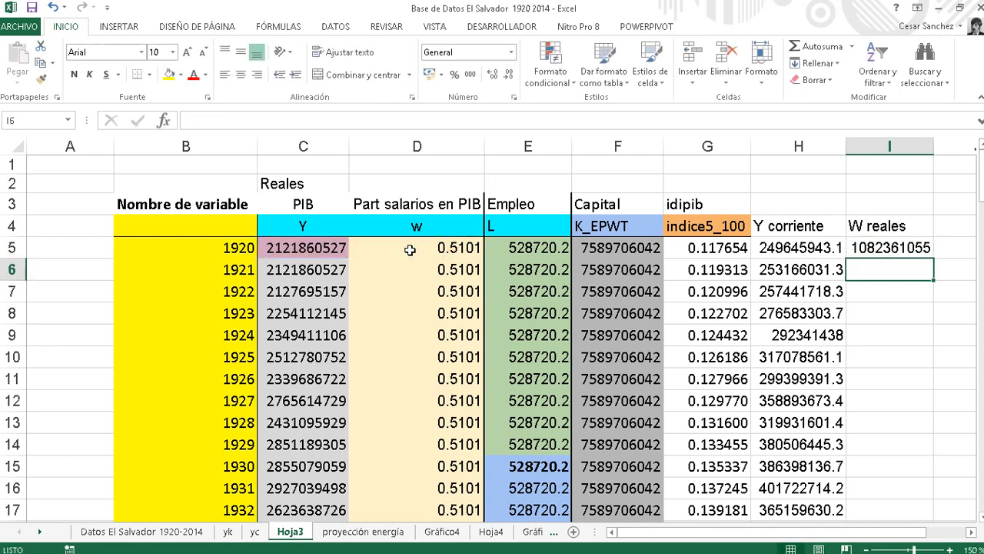
click(882, 252)
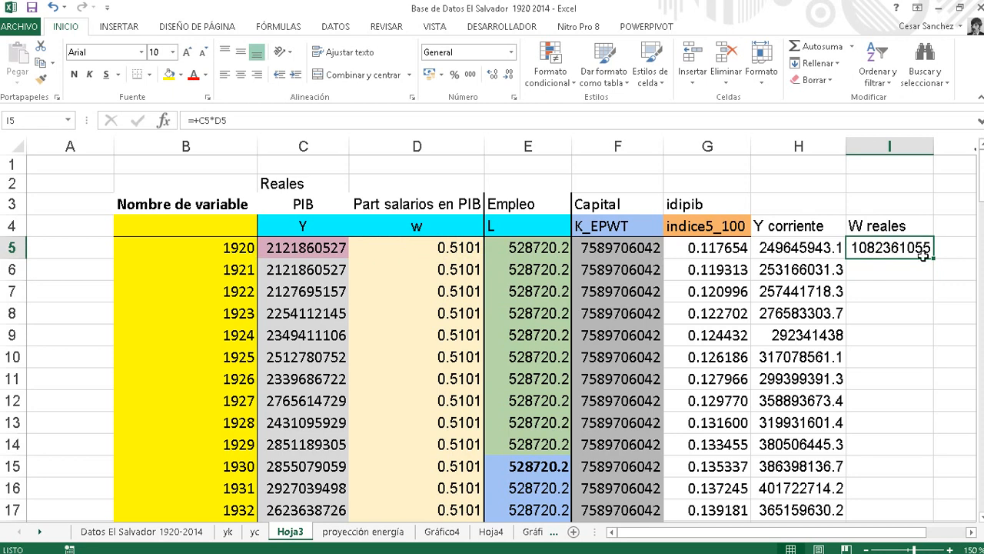
double_click(933, 259)
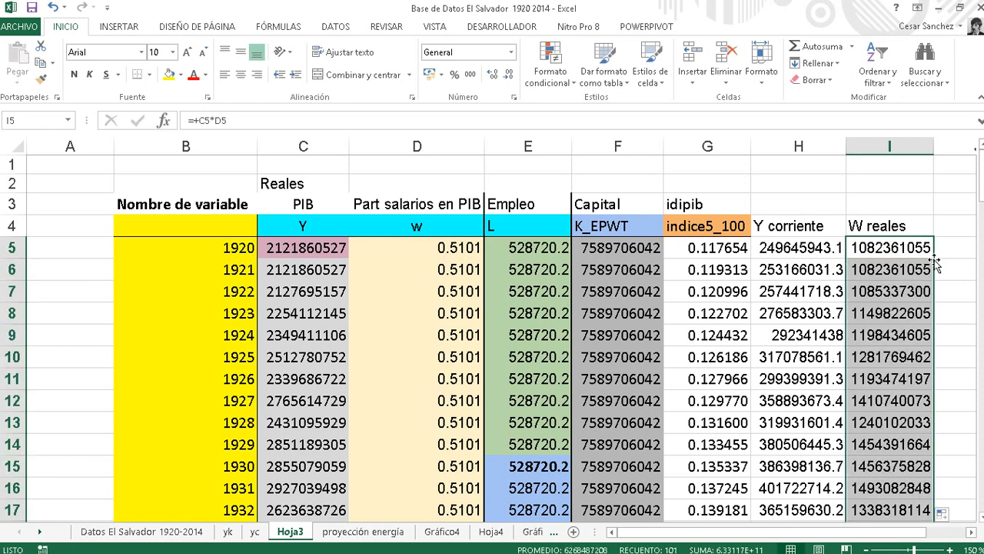
Clear the zero values from I100 down for 2015 onward and autofit the width of column I.
scroll(923, 284, down, 20)
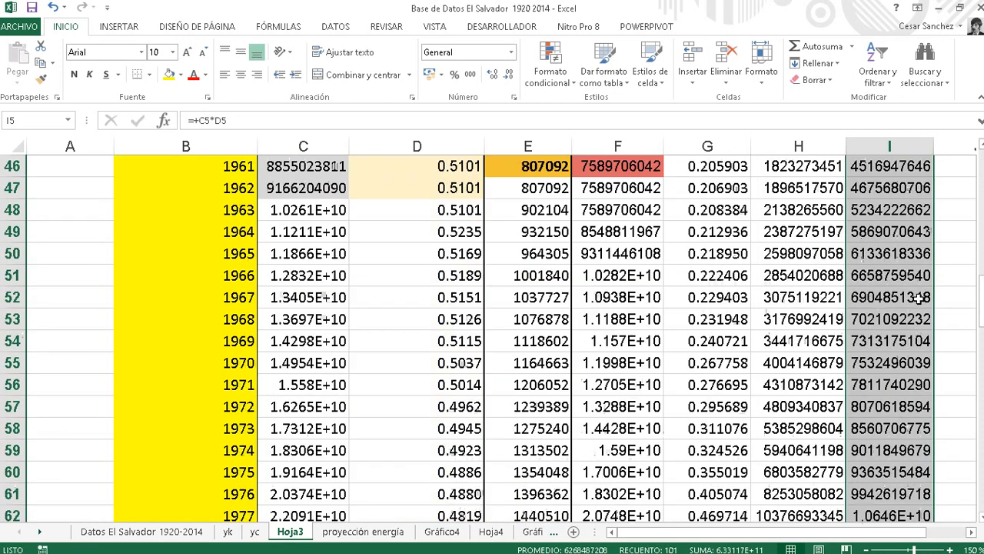
scroll(915, 306, down, 10)
scroll(915, 306, up, 2)
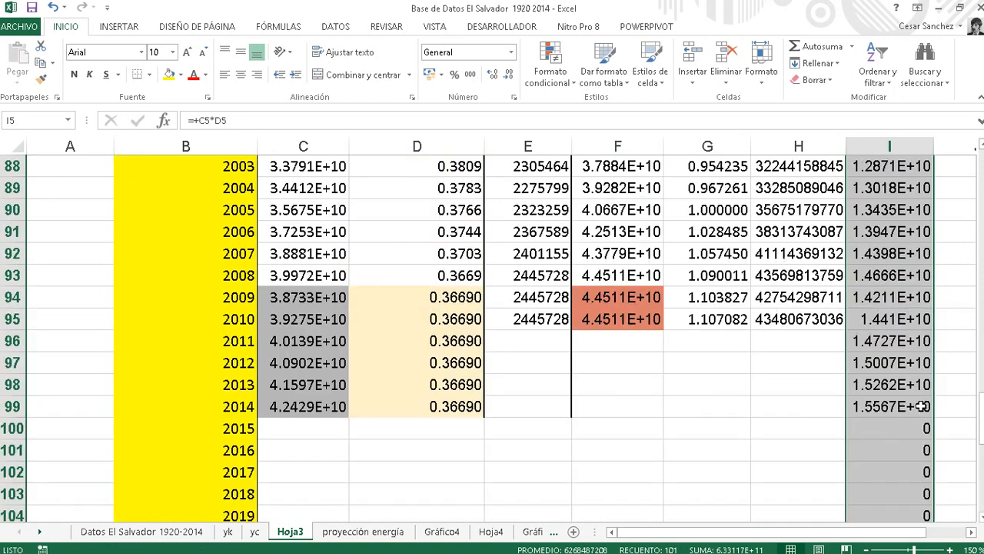
drag(914, 431, 914, 521)
key(Delete)
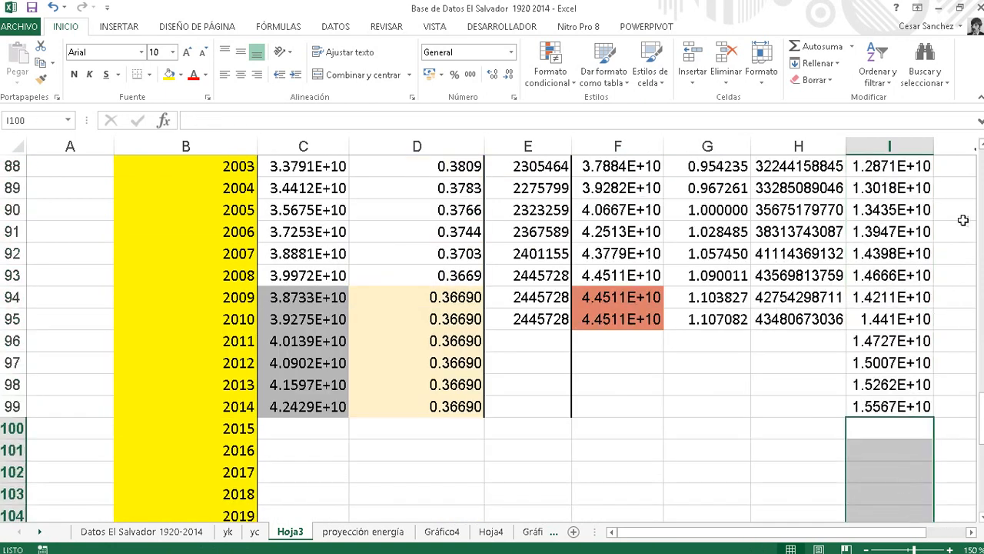
double_click(932, 149)
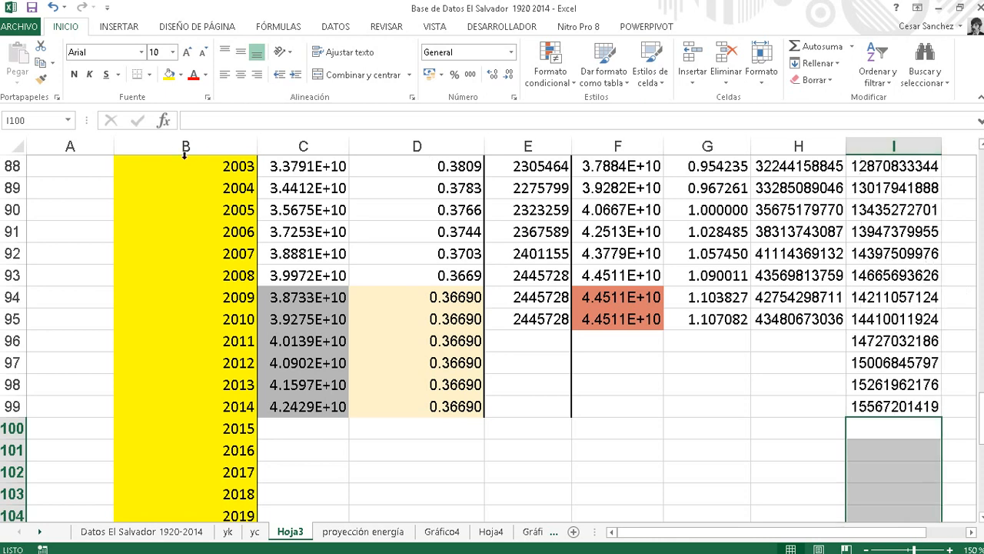
Delete the empty column A and narrow the Part salarios en PIB column.
click(84, 146)
right_click(84, 146)
click(109, 269)
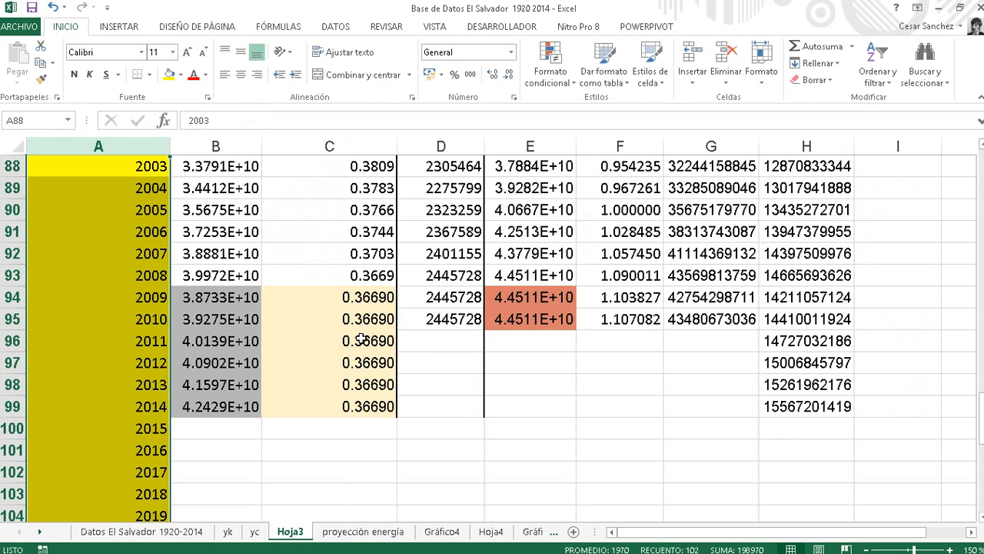
scroll(366, 317, up, 1)
drag(399, 146, 346, 145)
Enter the header W corriente in I4, beside the W reales column.
scroll(466, 240, up, 20)
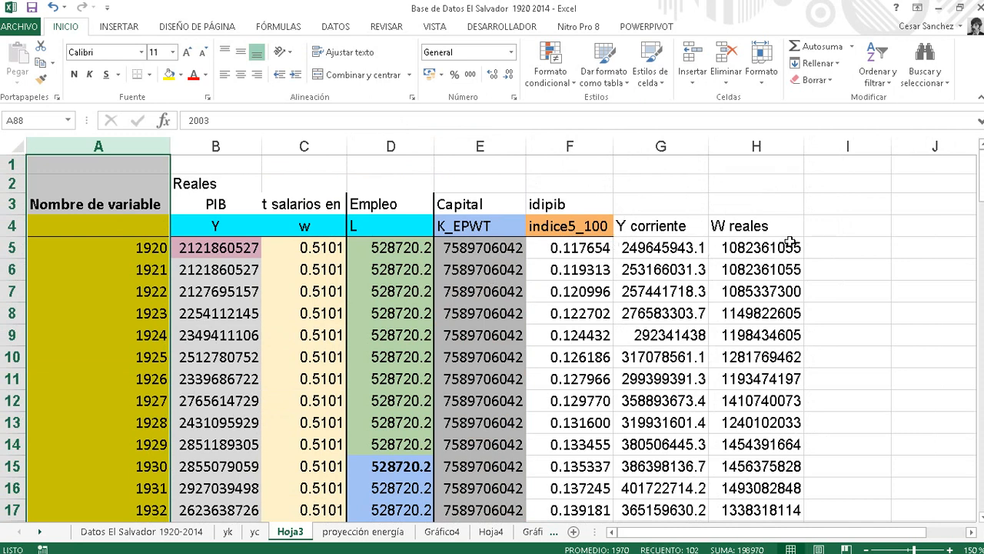
click(814, 229)
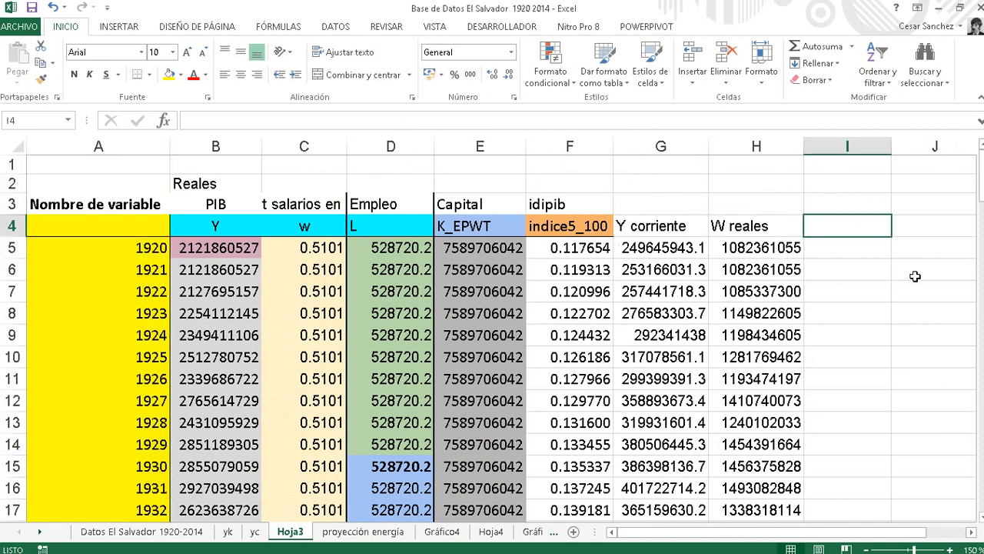
text(W)
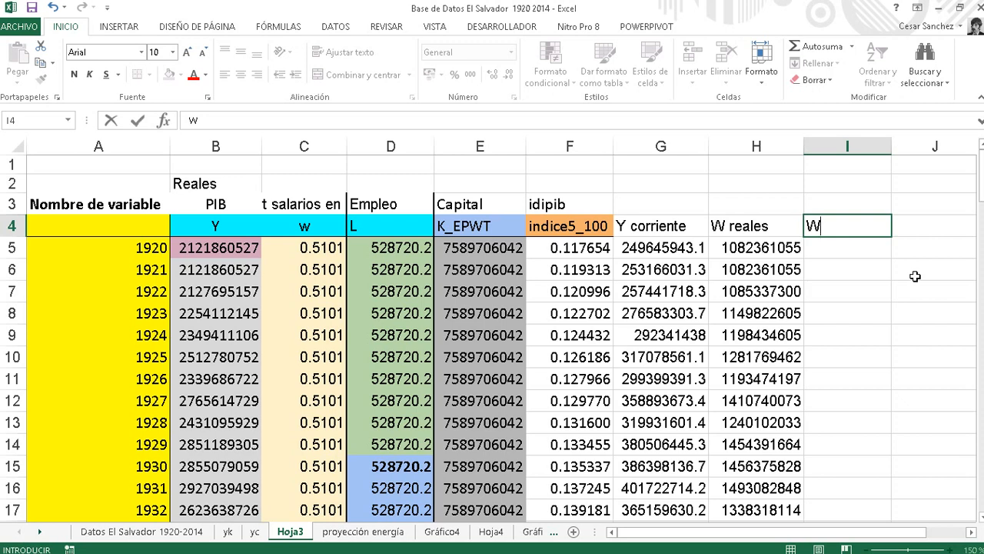
text(corriente)
key(Return)
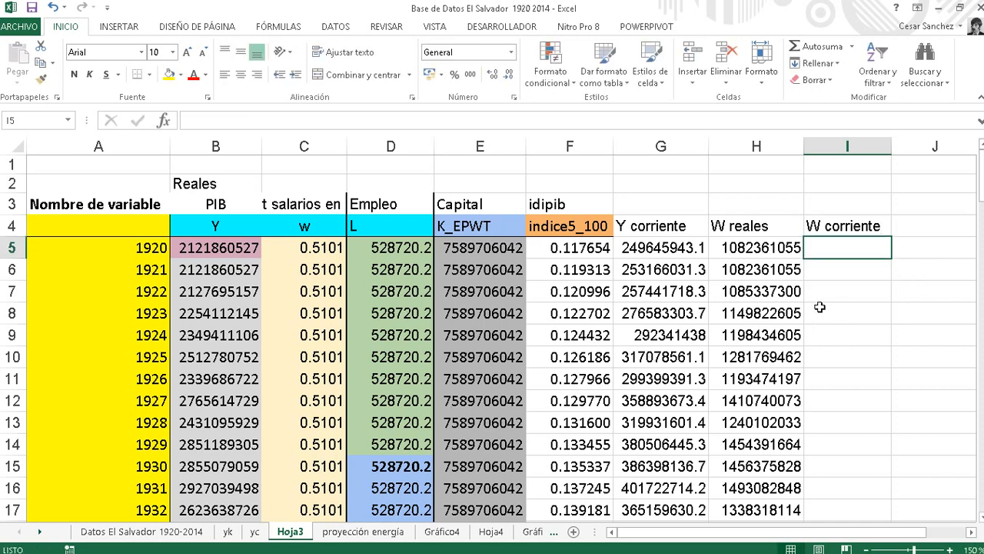
Calculate current wages in I5 as H5*F5, checking the handwritten formula in Paint, and fill the formula down the W corriente column.
text(+)
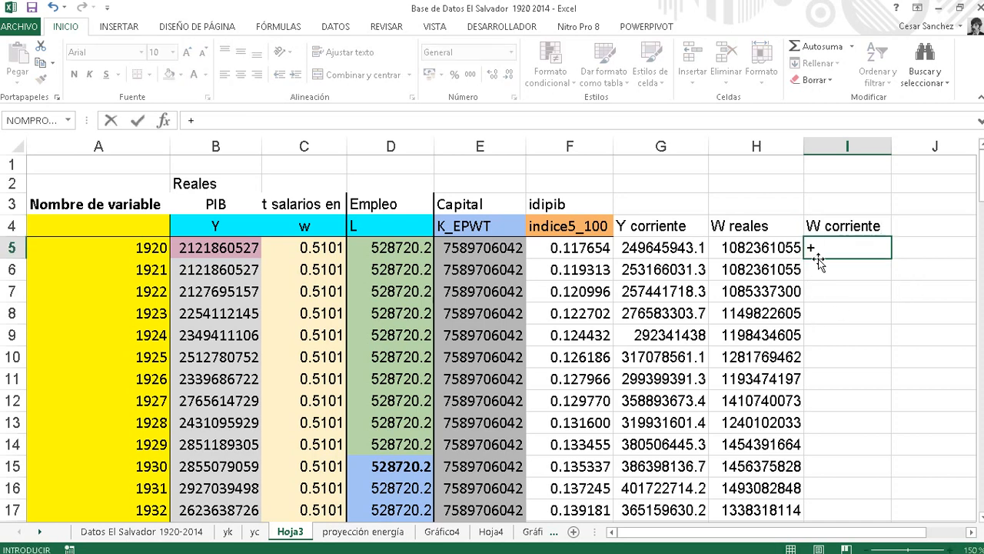
key(alt+Tab)
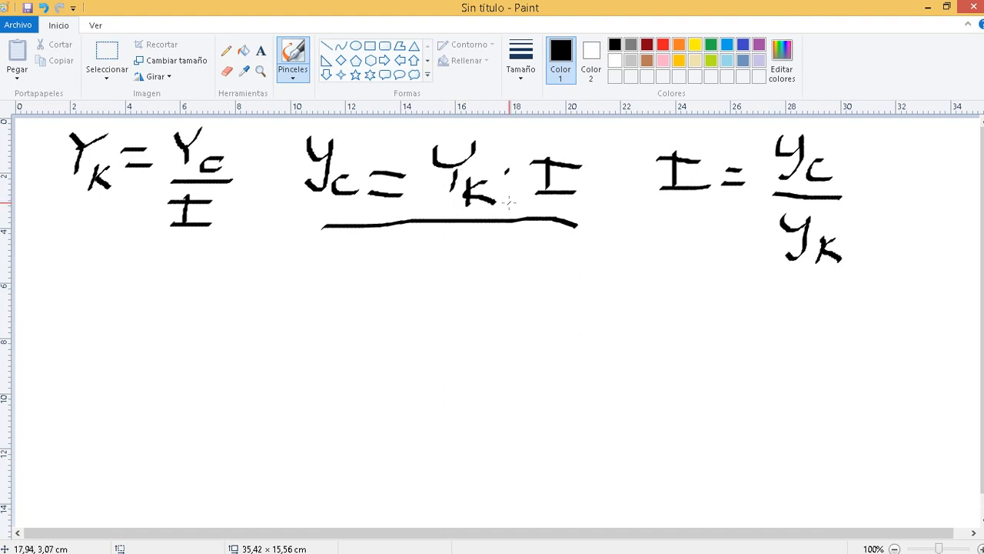
key(alt+Tab)
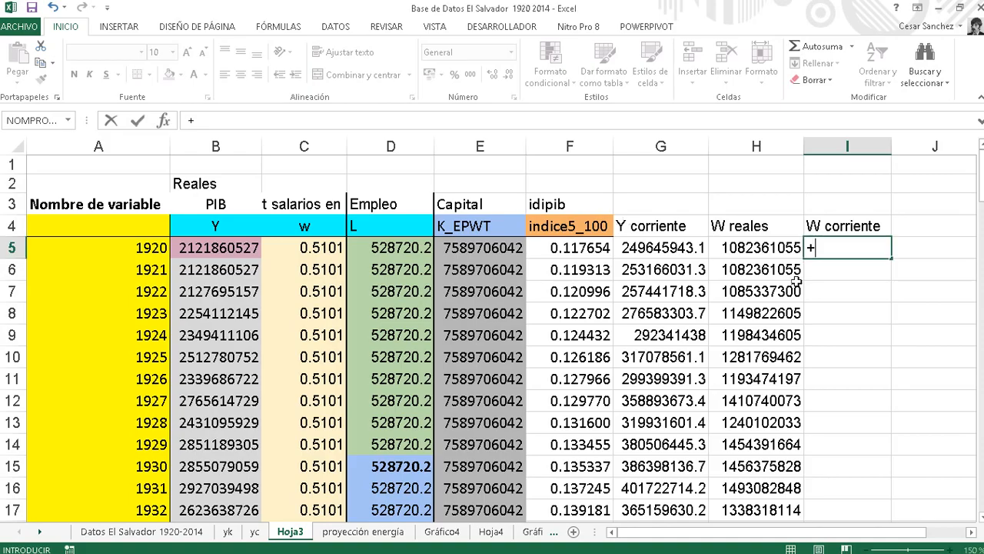
click(765, 249)
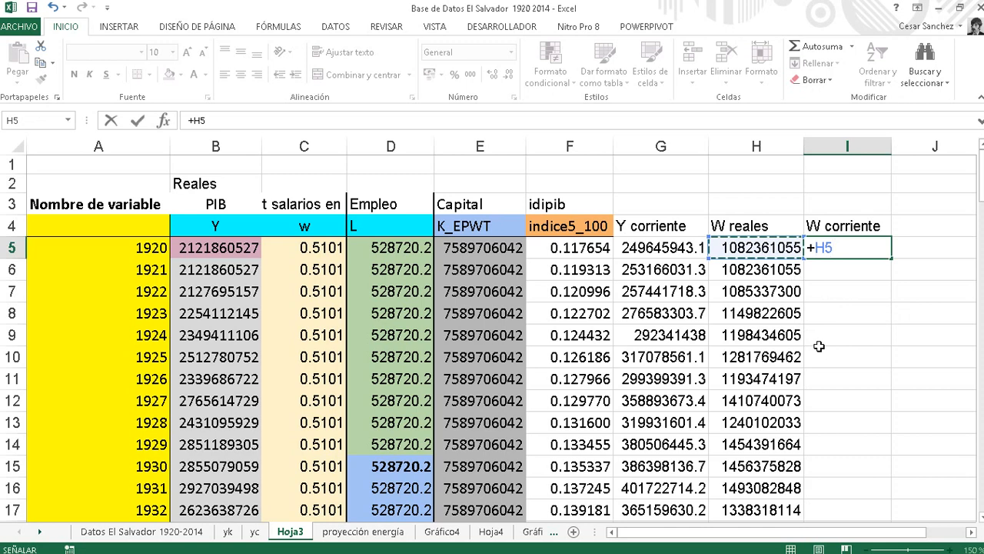
text(*)
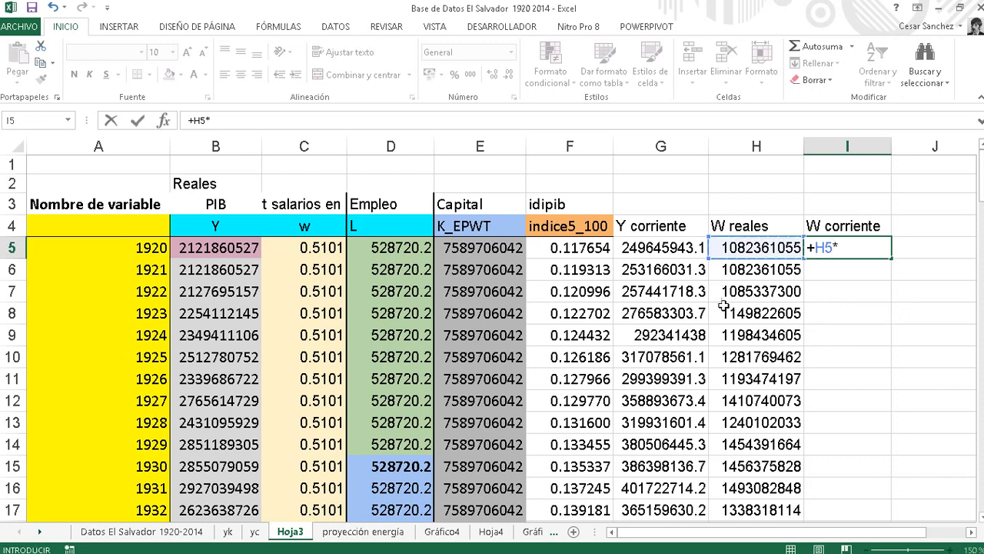
click(571, 251)
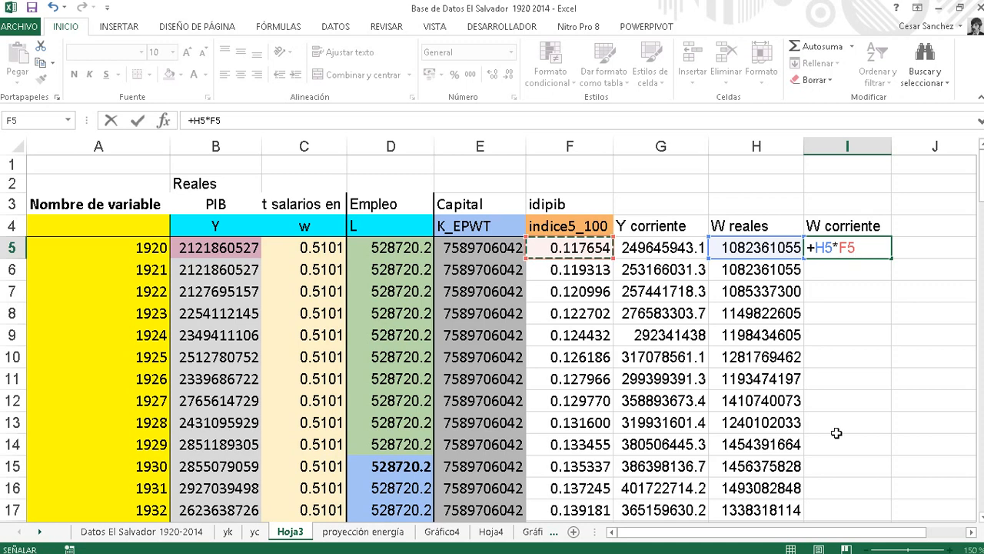
key(Return)
click(870, 254)
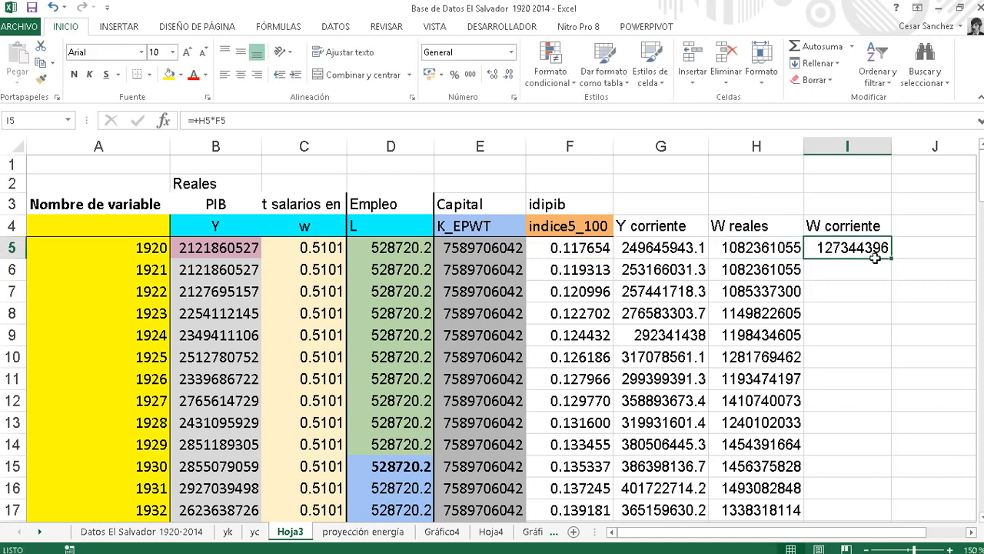
double_click(890, 258)
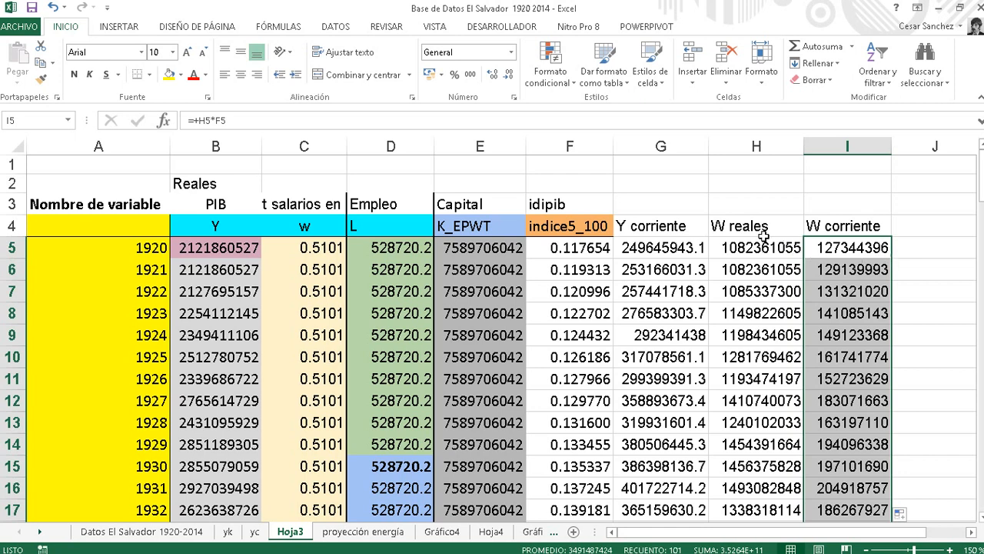
Create a chart sheet of W reales and W corriente by year, using A4:A95 and H4:I95 through 2010.
drag(115, 226, 166, 257)
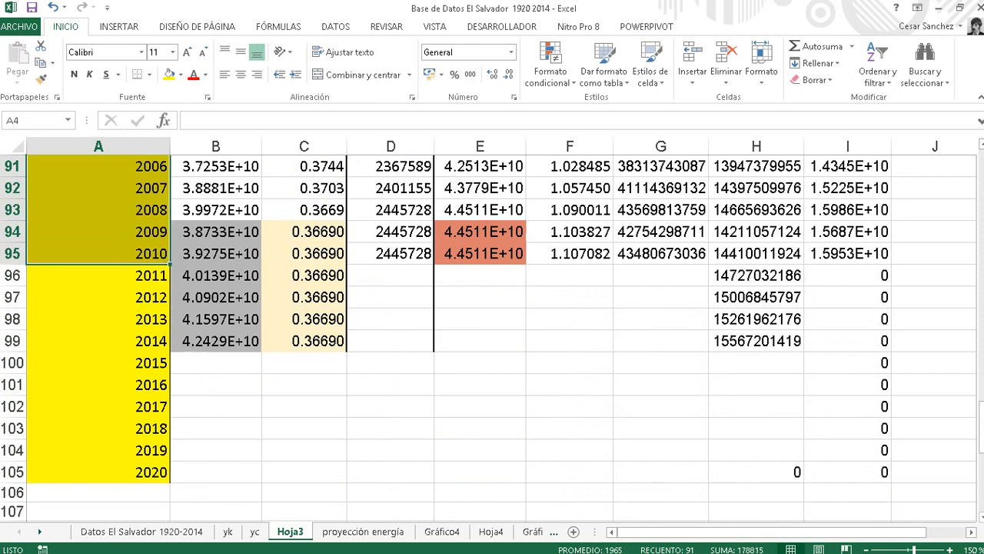
drag(982, 419, 982, 167)
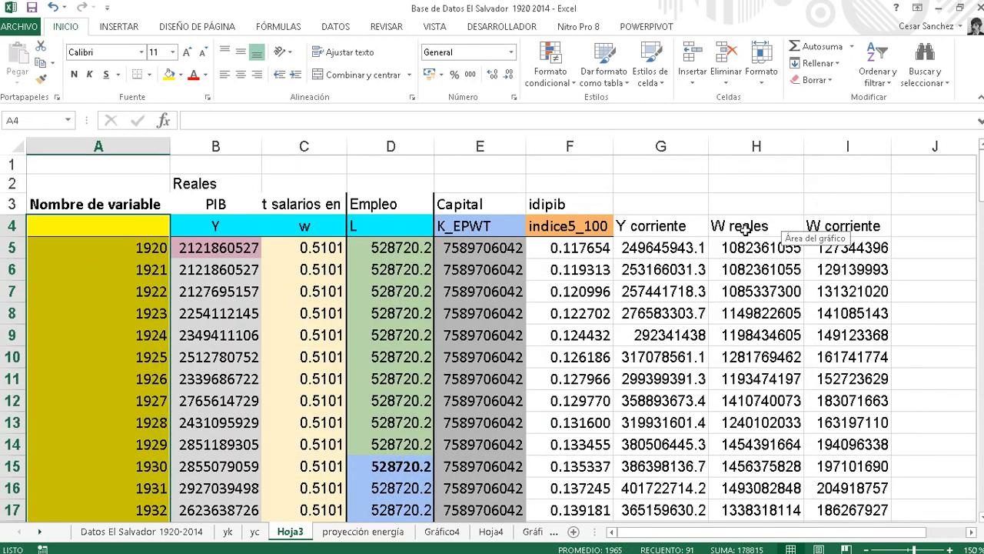
drag(740, 227, 856, 307)
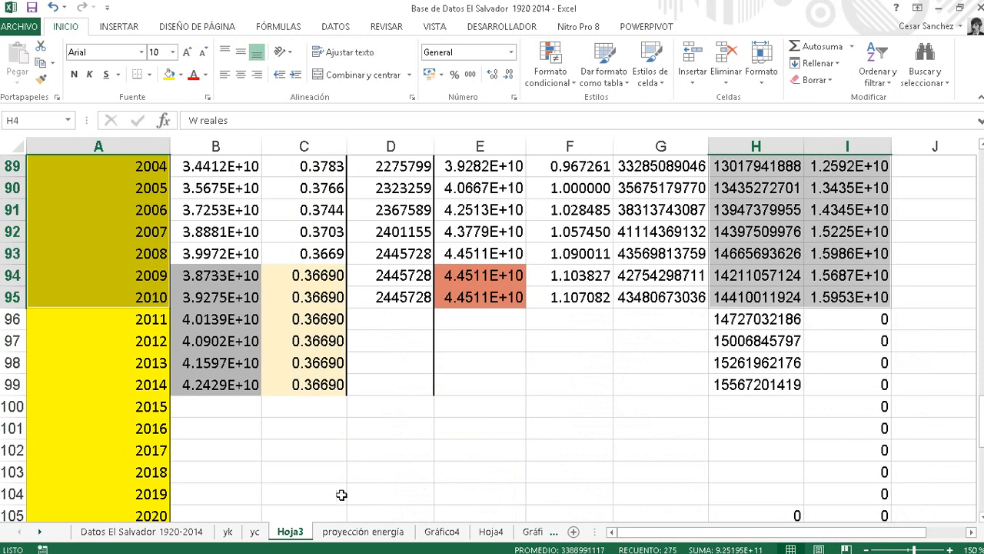
right_click(292, 534)
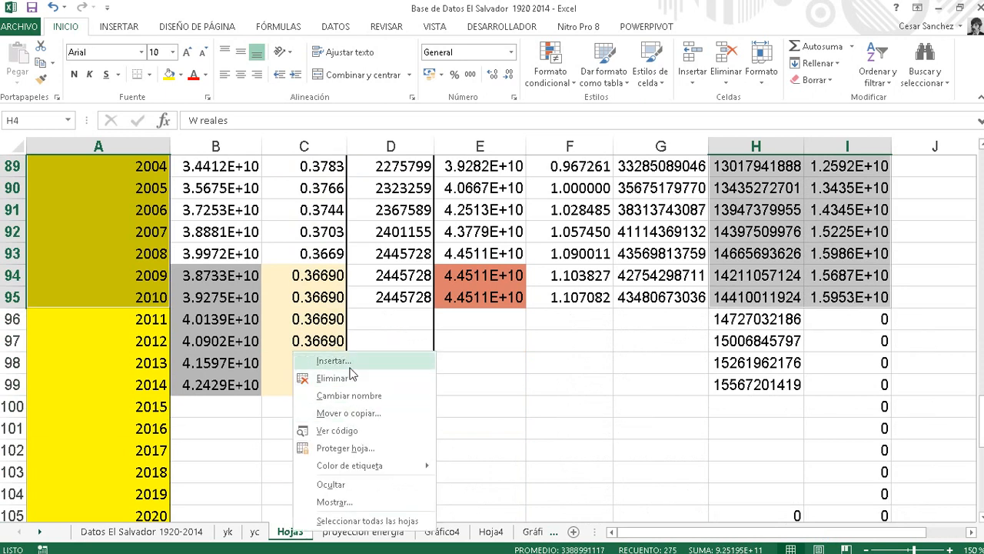
click(327, 361)
click(247, 300)
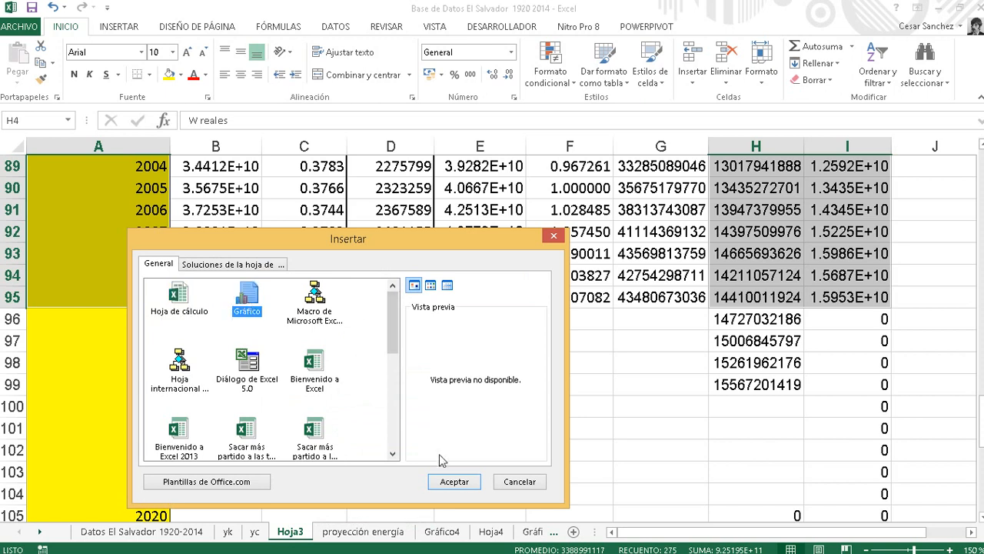
click(454, 482)
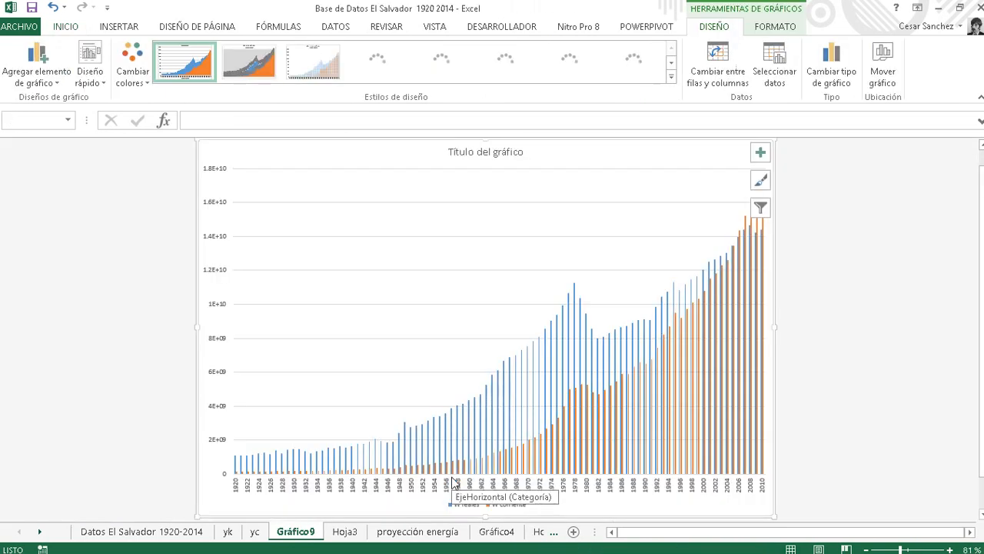
Move the wage chart's legend from beneath the year axis into the empty upper-left area of the plot.
click(491, 504)
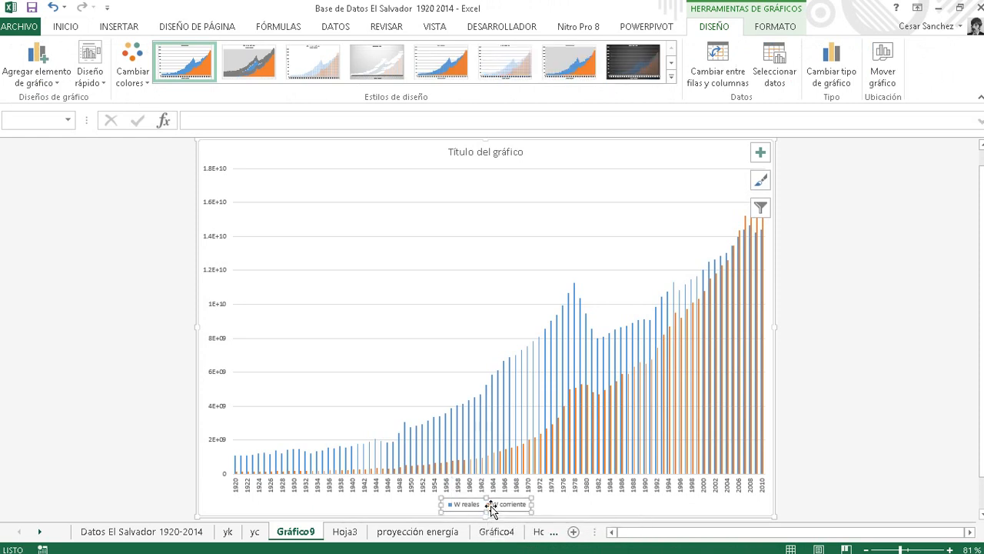
click(82, 28)
click(457, 504)
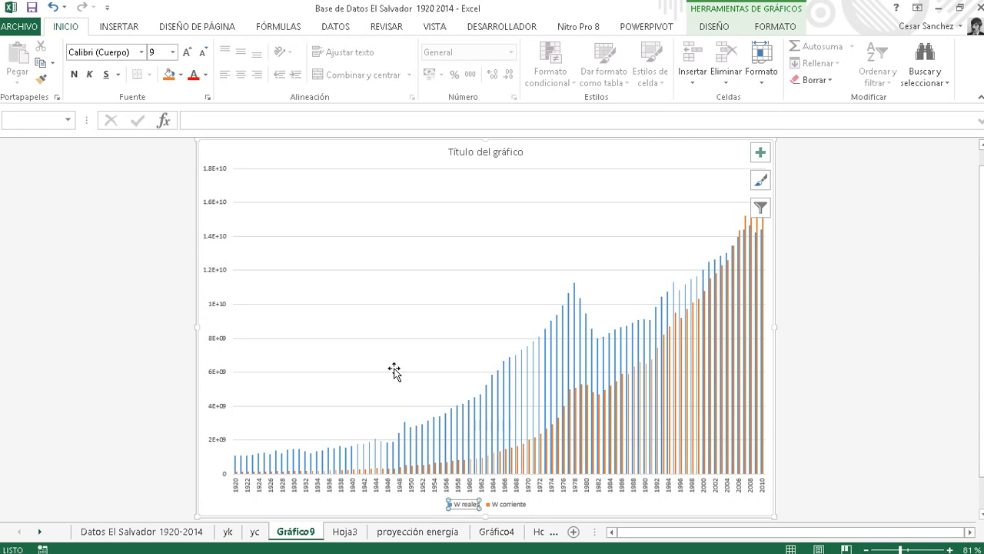
click(490, 506)
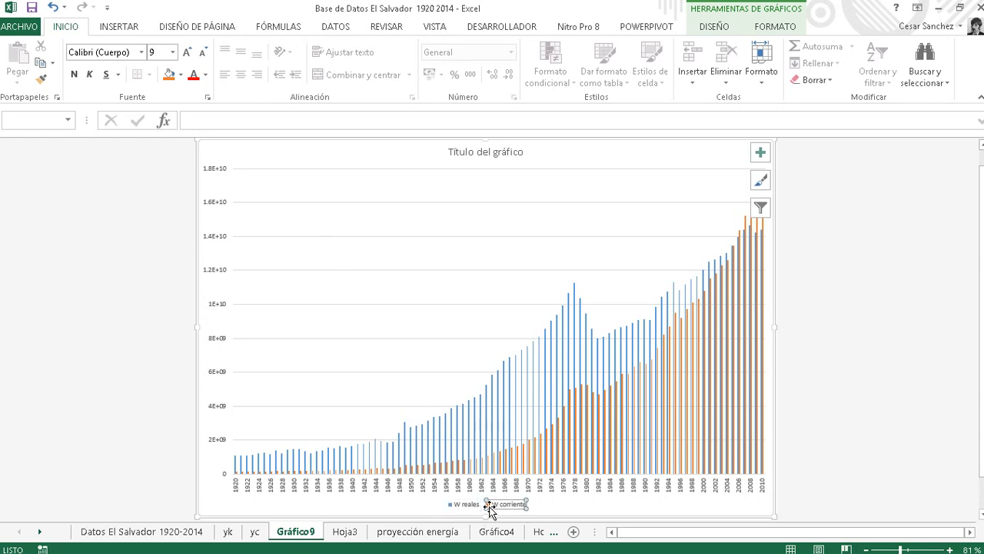
click(475, 505)
click(488, 504)
click(483, 501)
drag(484, 505, 350, 218)
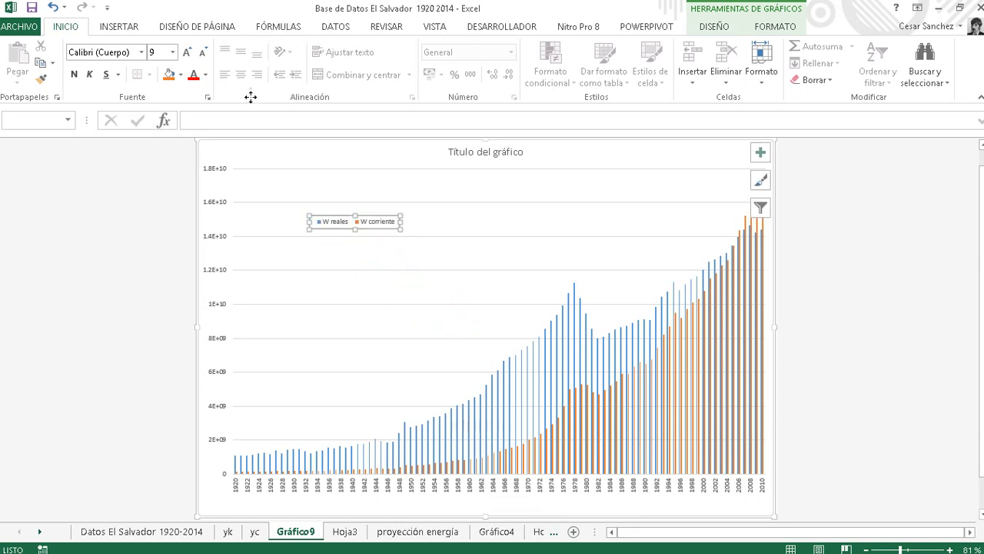
Enlarge the legend text of the wage chart to 28 points.
click(187, 52)
click(187, 52)
click(187, 52)
double_click(187, 52)
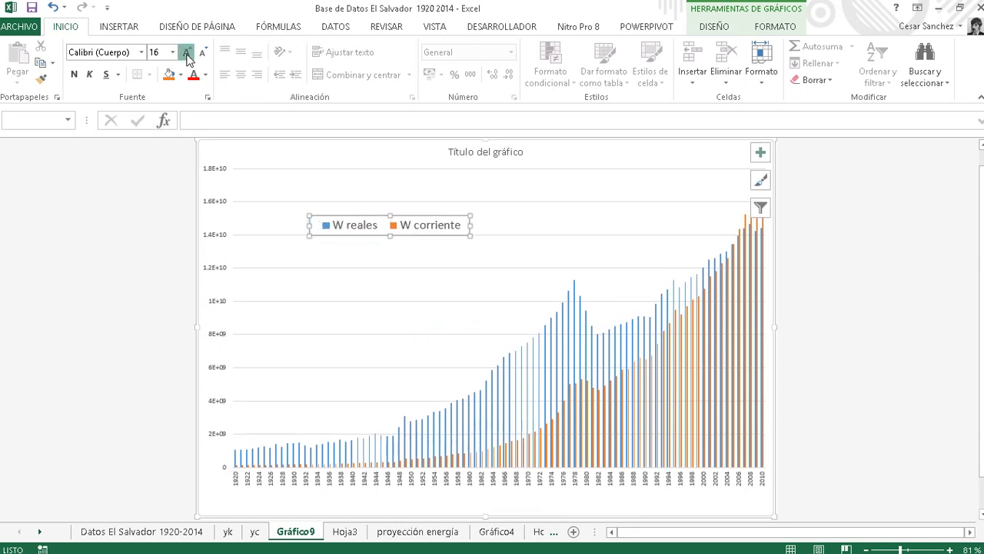
triple_click(187, 52)
triple_click(186, 52)
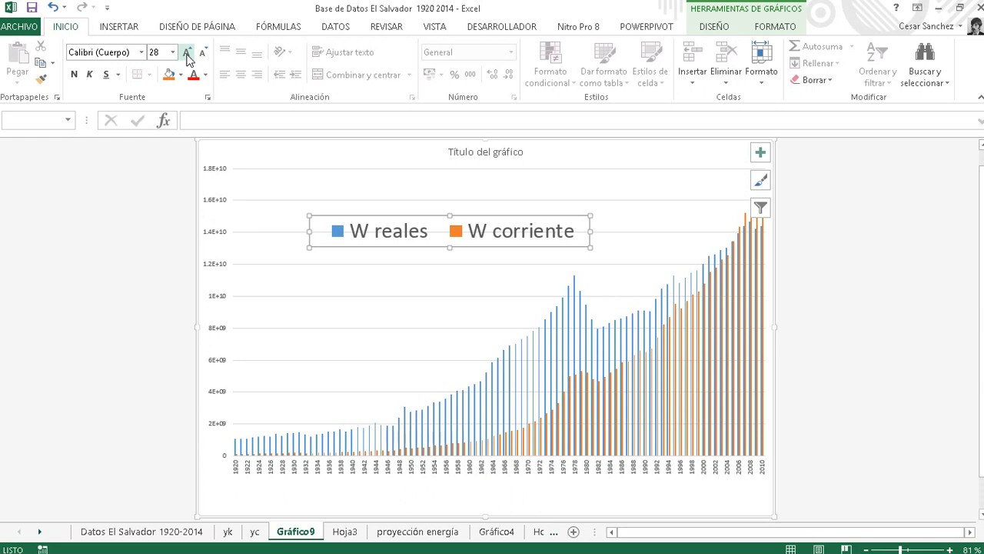
click(828, 329)
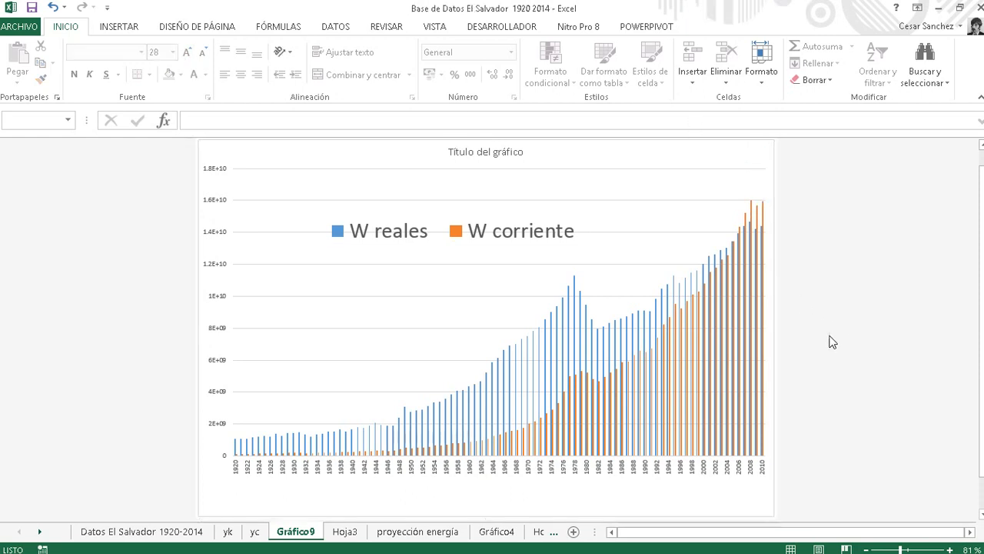
Return to Hoja3 and enter the header W/L reales in J4, beside the W corriente column.
click(343, 531)
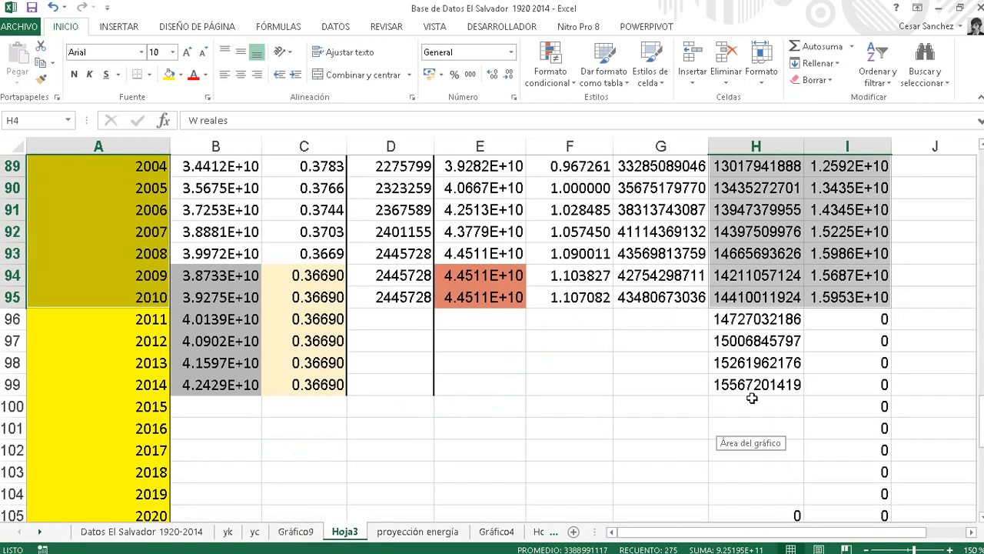
drag(979, 422, 980, 161)
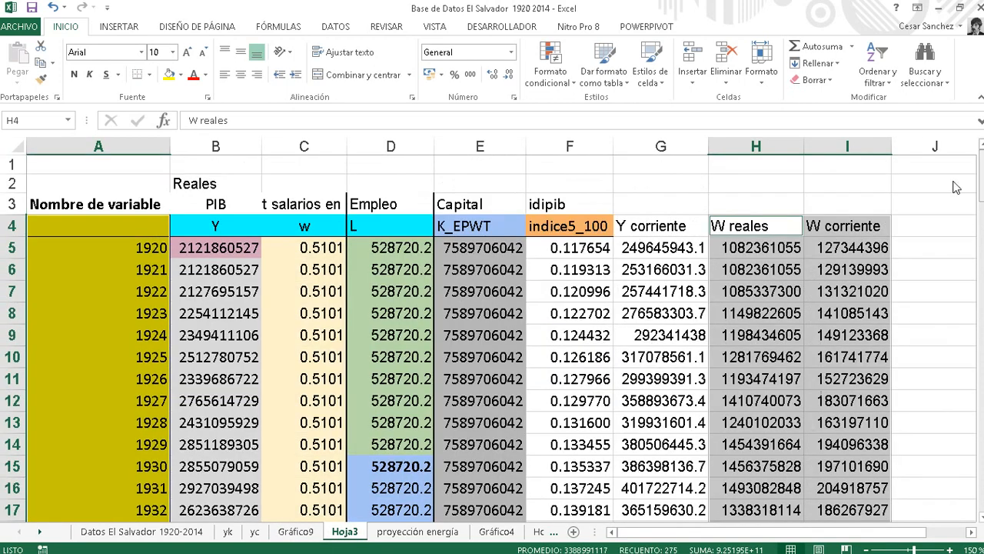
click(929, 231)
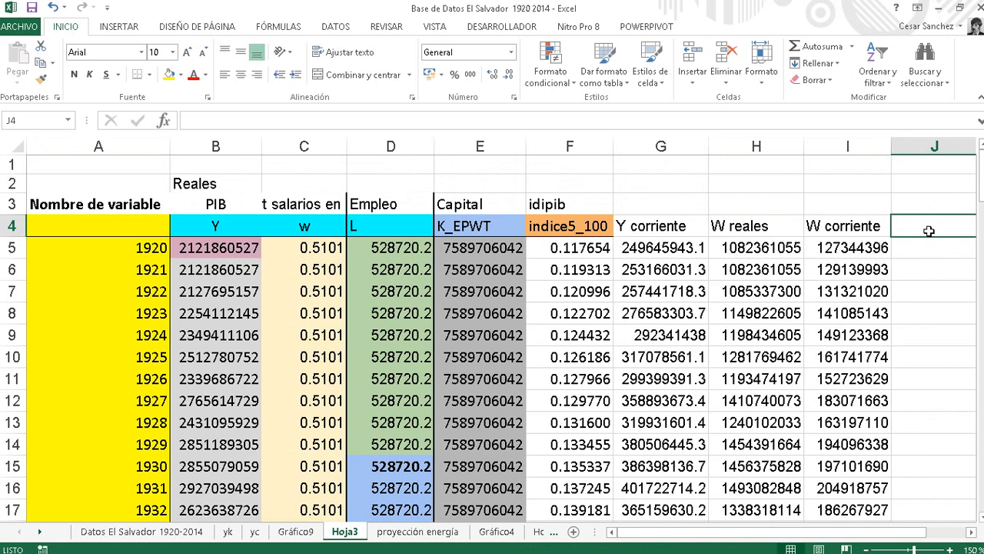
text(W)
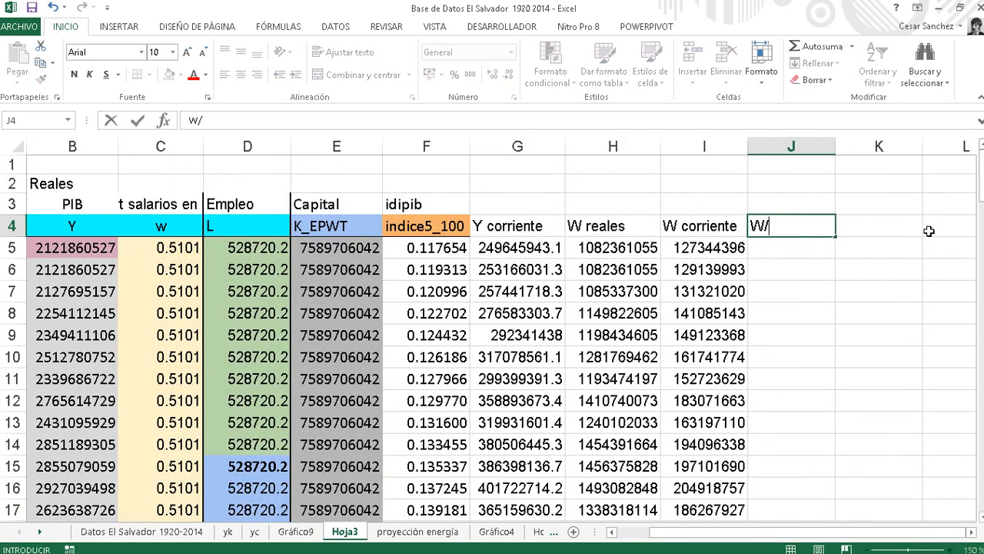
text(/L REALES)
key(BackSpace)
key(BackSpace)
key(BackSpace)
text(reales)
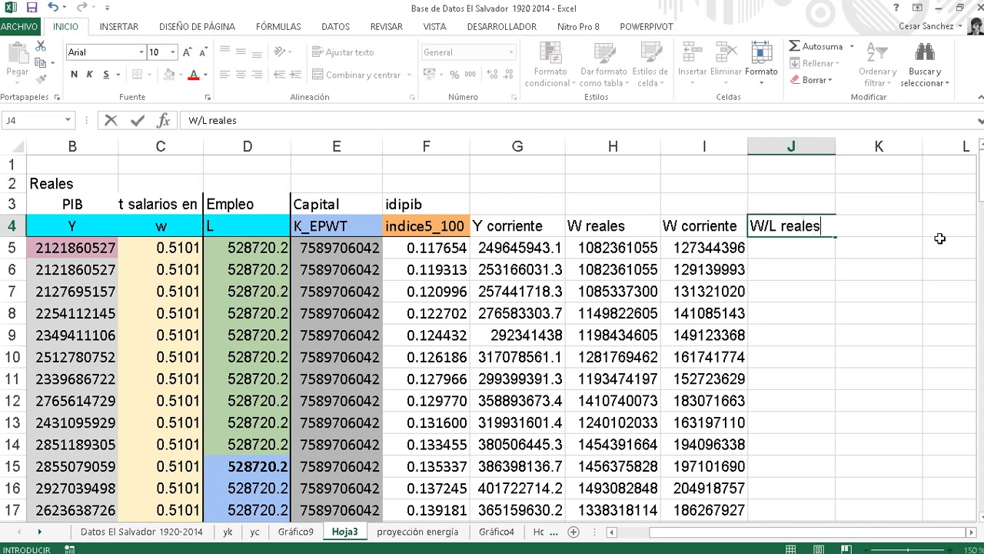
key(Return)
Calculate the real wage per worker in J5 as H5/D5.
text(+)
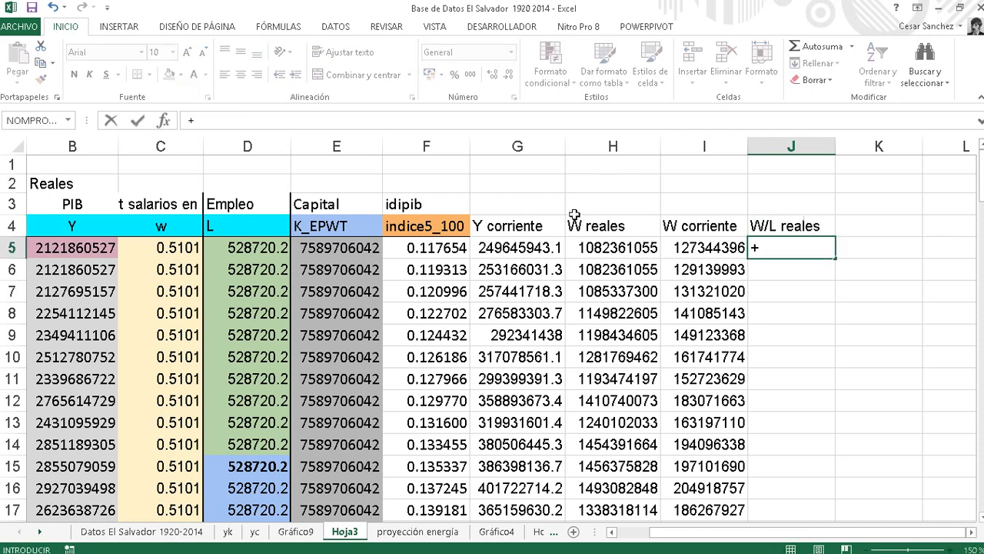
click(598, 249)
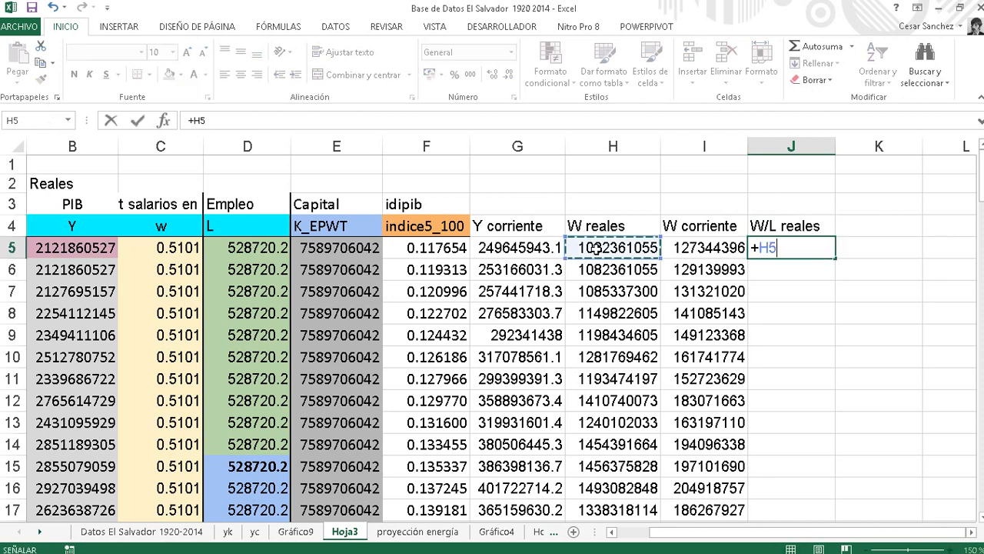
text(/)
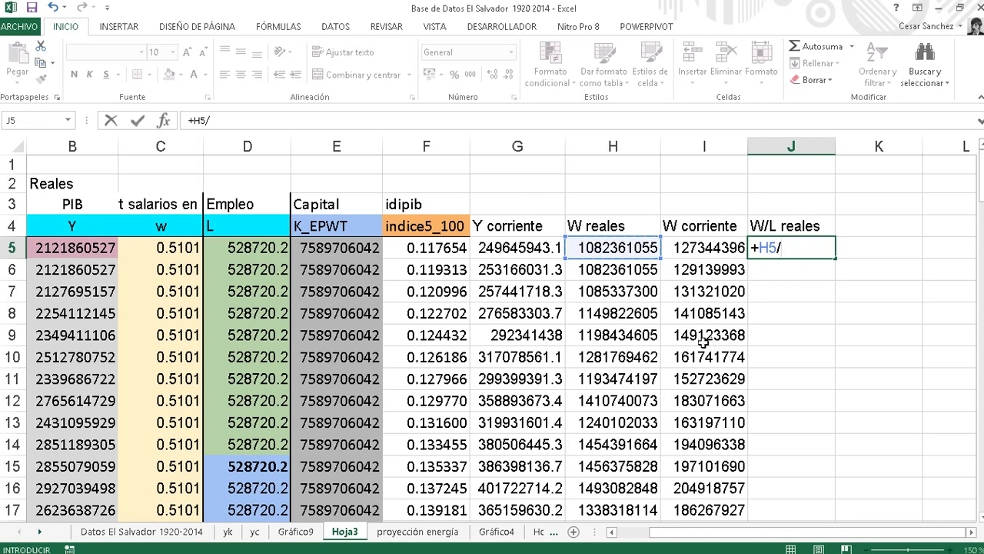
click(267, 249)
key(Return)
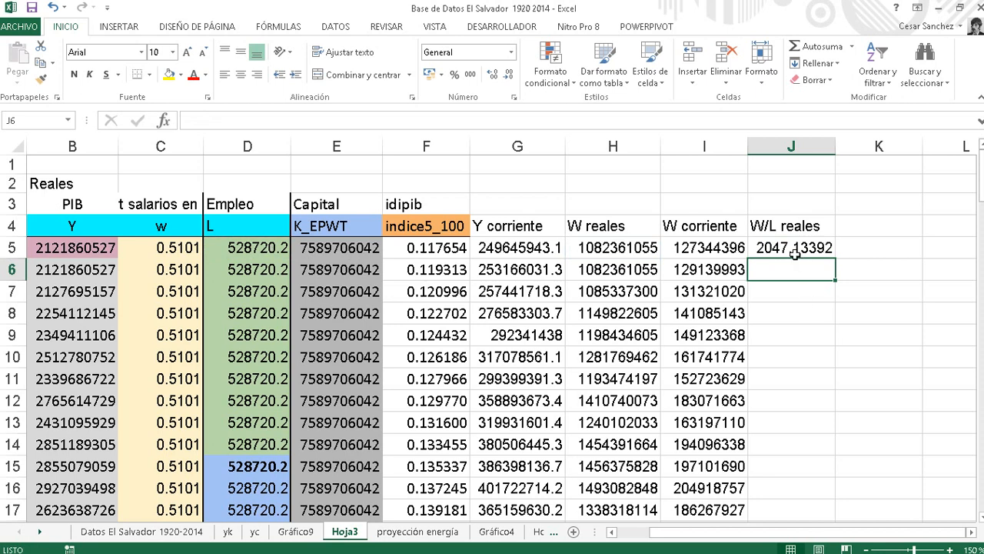
Check the cell references of the J5 formula and fill it down the W/L reales column.
drag(868, 532, 817, 536)
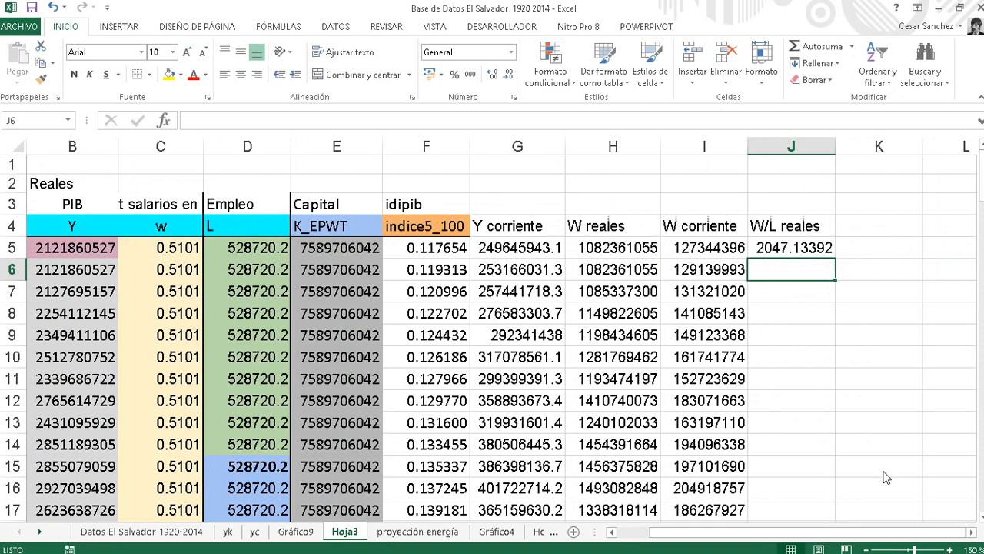
click(791, 250)
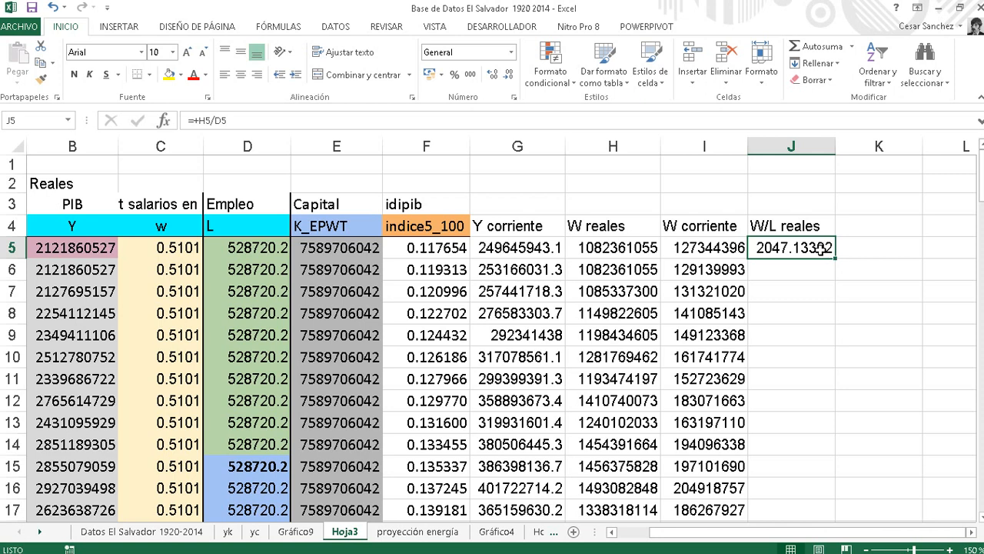
double_click(821, 248)
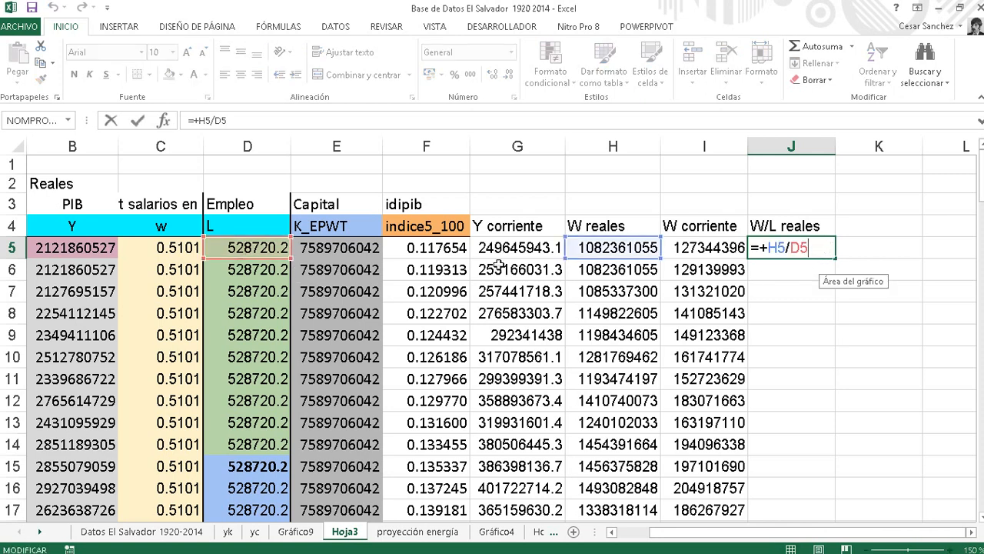
key(Return)
click(816, 256)
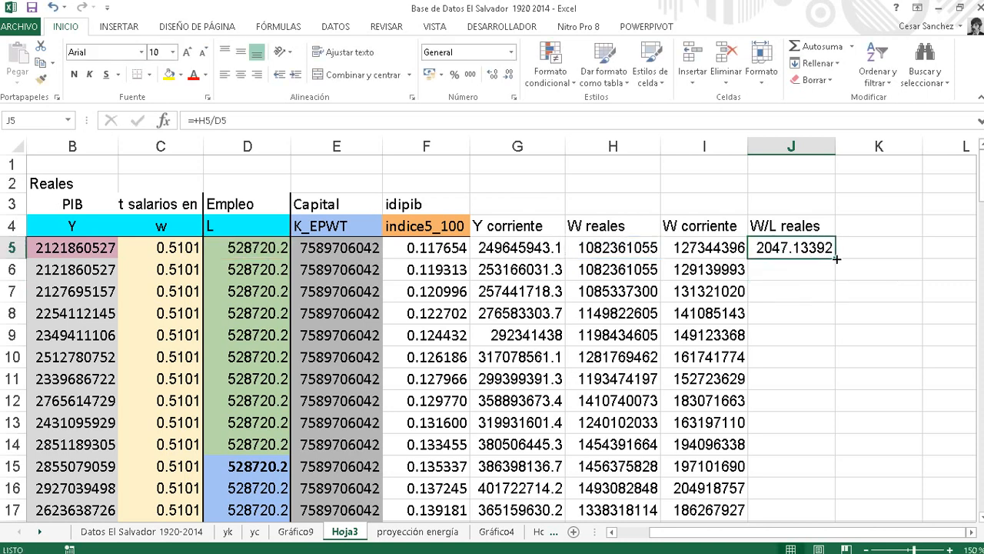
double_click(836, 259)
Clear the division errors in J96:J105 and the zero values in I96:I105 and H105.
scroll(819, 300, down, 6)
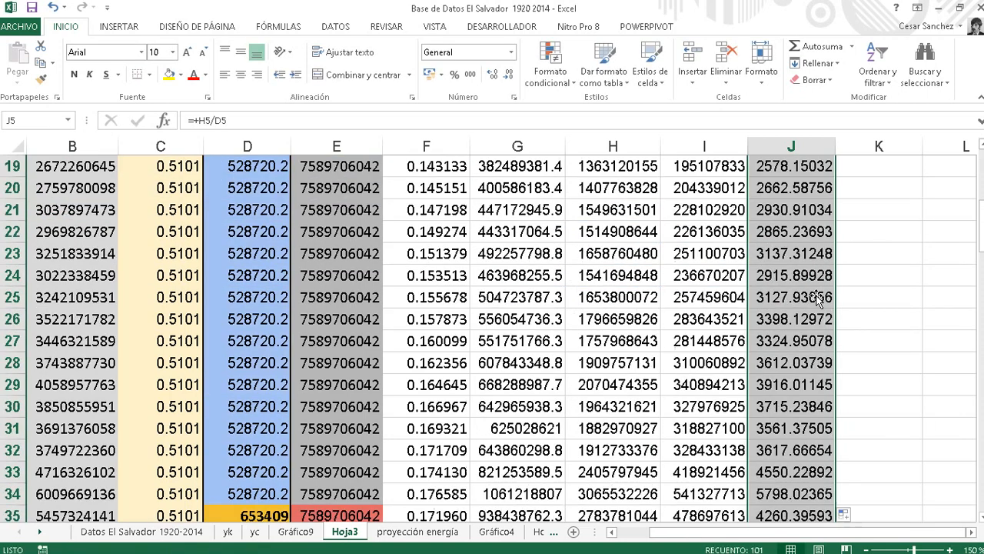
scroll(819, 300, down, 20)
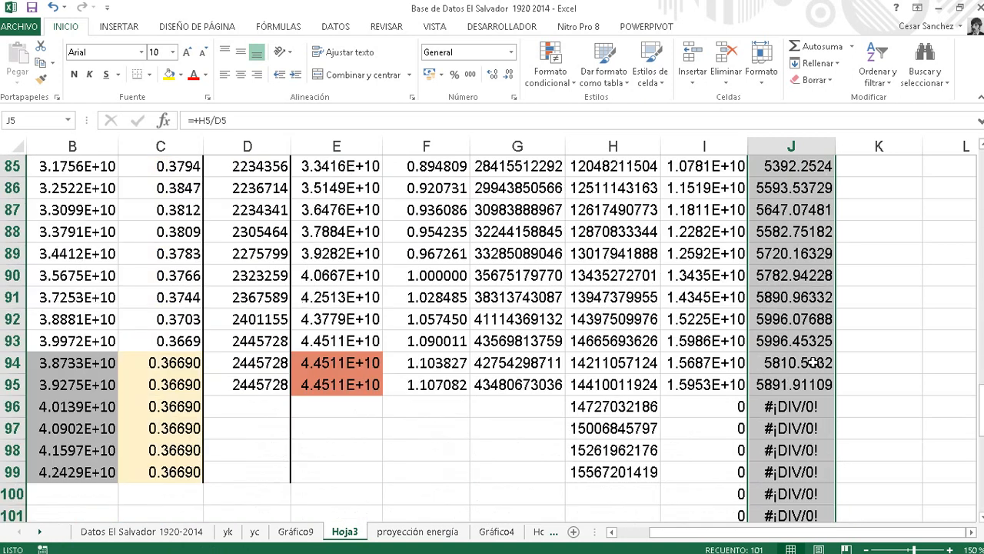
scroll(815, 362, down, 3)
drag(800, 407, 715, 399)
key(Delete)
key(Delete)
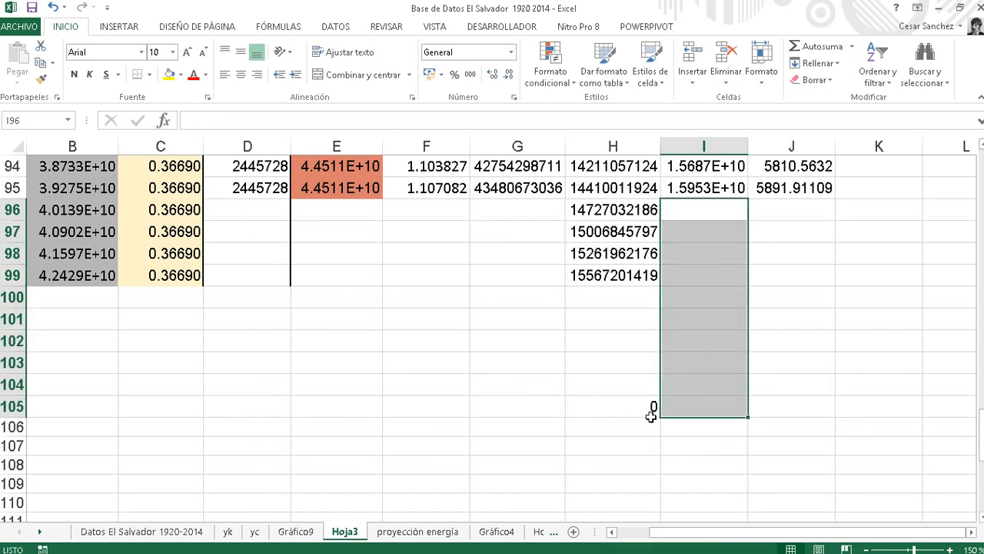
click(645, 412)
key(Delete)
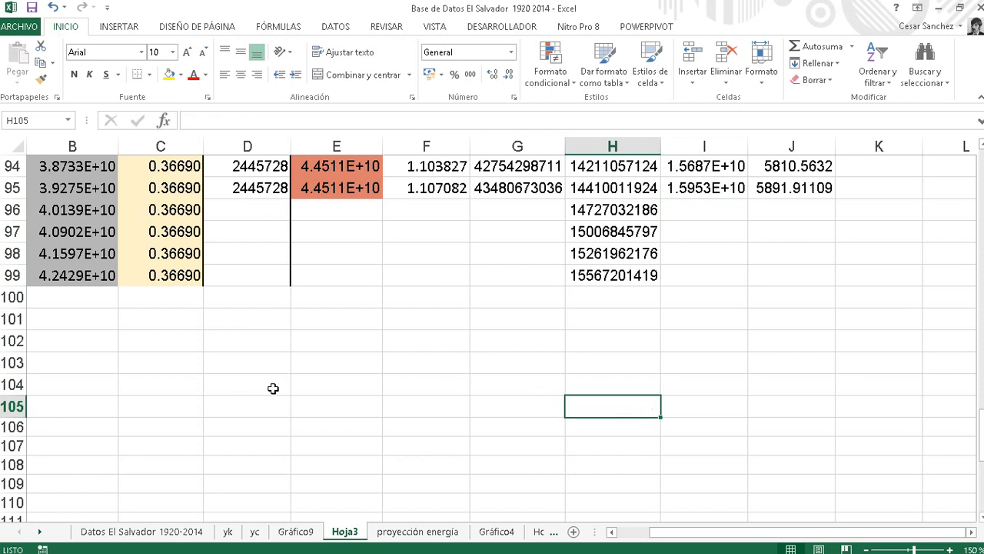
Insert a chart sheet that plots the W/L reales data in J4:J95 against the years, selecting A4:A95 for them.
scroll(273, 389, up, 20)
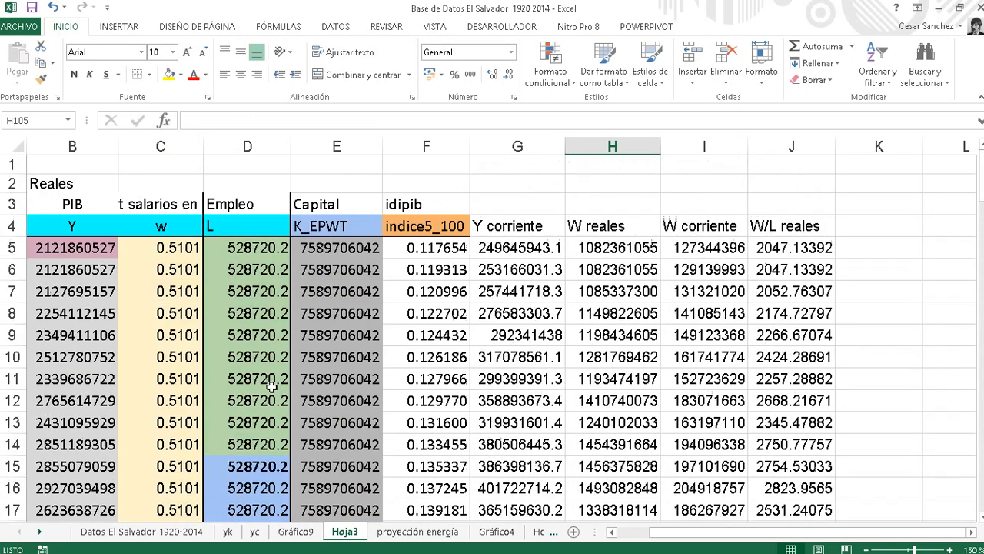
drag(694, 533, 660, 533)
click(151, 228)
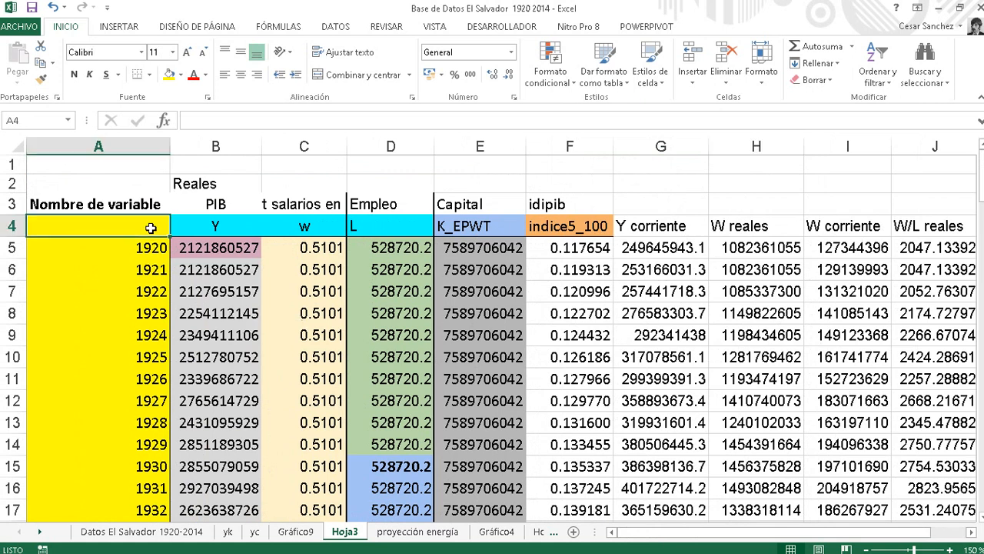
key(shift+Down)
key(shift+Down)
key(ctrl+shift+Down)
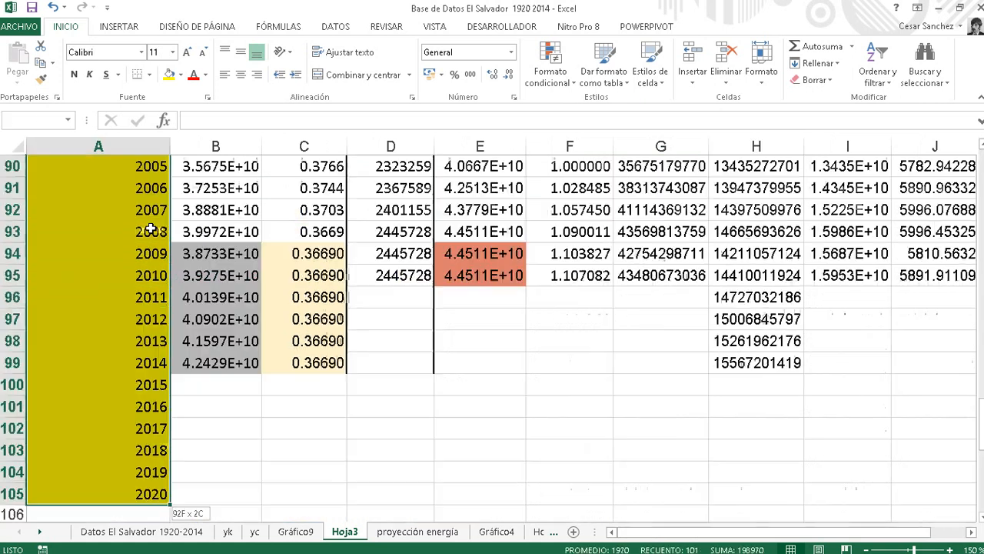
key(shift+Up)
key(shift+Up)
key(shift+Up)
key(shift+Up)
key(shift+Up)
key(shift+Up)
key(shift+Up)
key(shift+Up)
key(shift+Up)
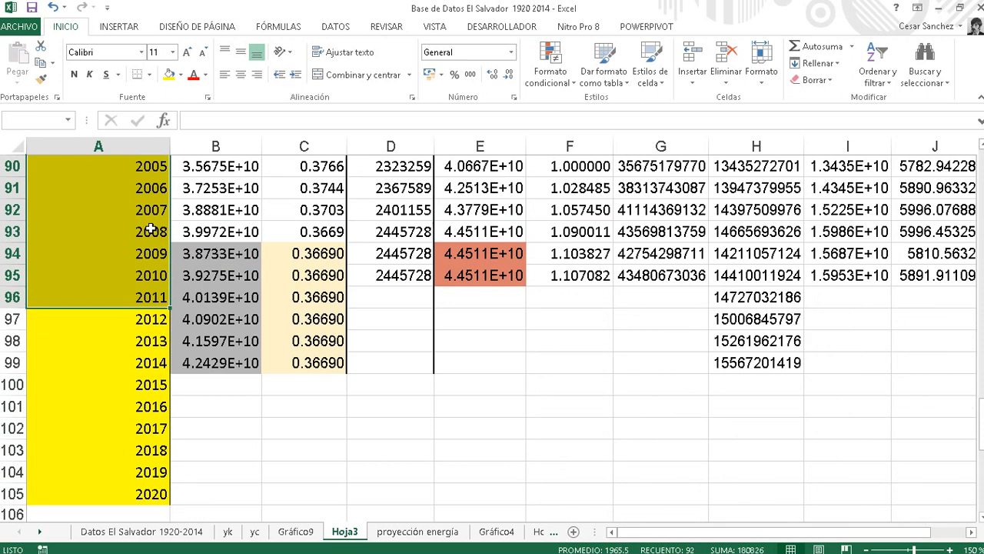
key(shift+Up)
key(shift+Up)
key(shift+Down)
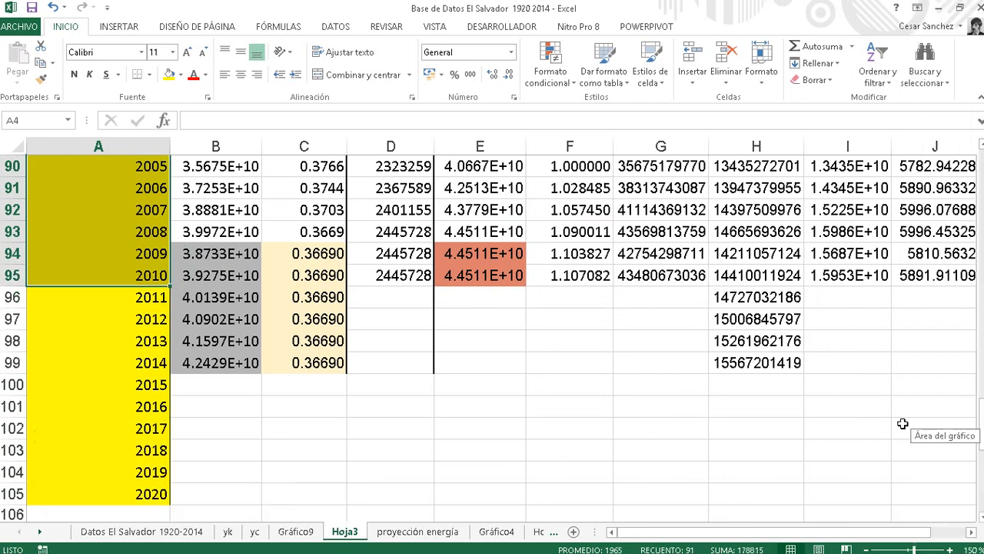
drag(983, 433, 983, 183)
drag(939, 226, 951, 306)
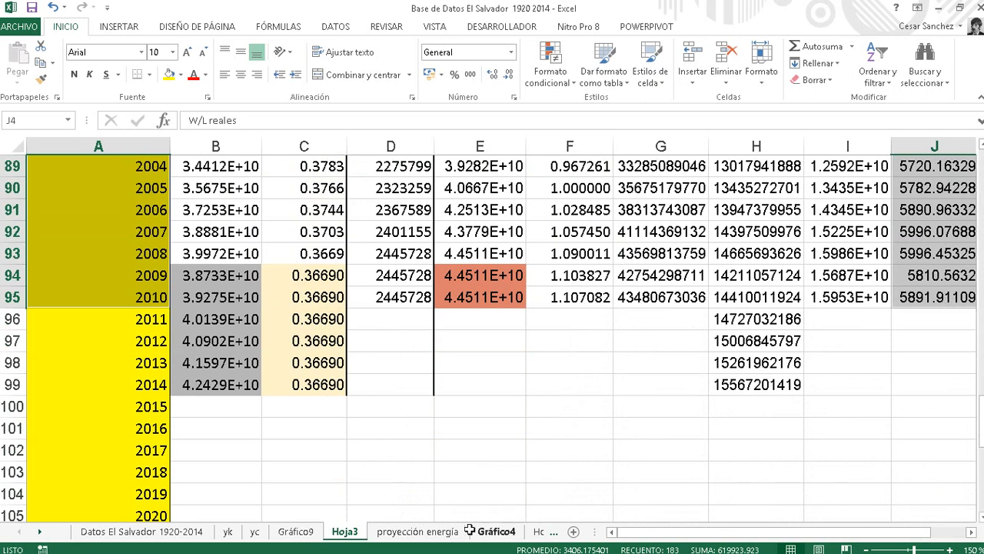
right_click(353, 531)
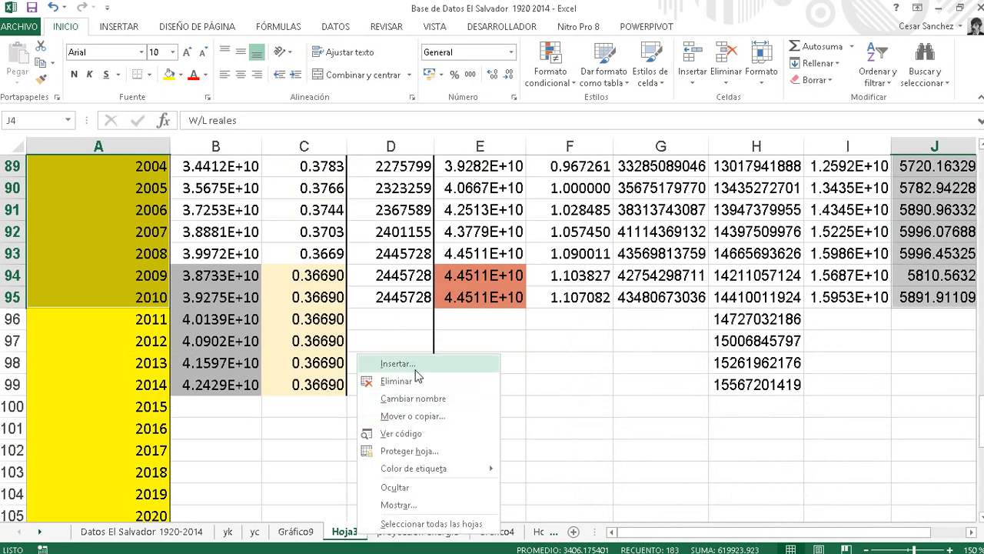
click(404, 363)
click(328, 320)
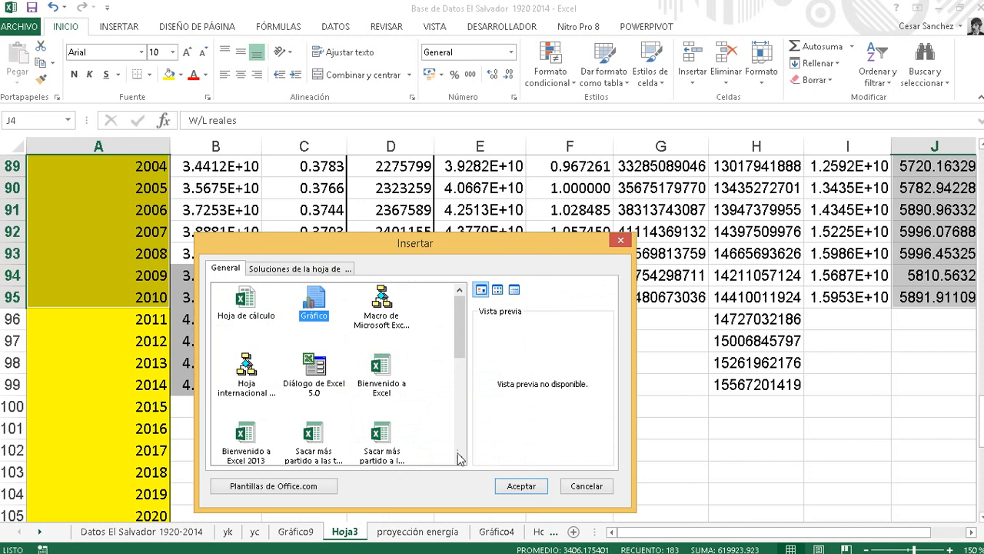
click(516, 486)
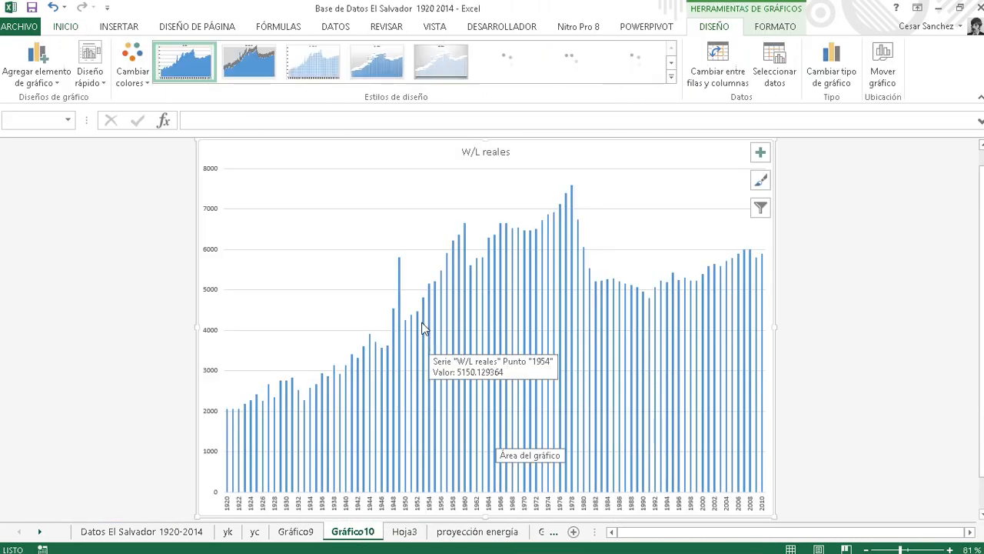
Change the W/L reales column chart to the Líneas chart type and close the formatting pane.
click(326, 315)
right_click(326, 316)
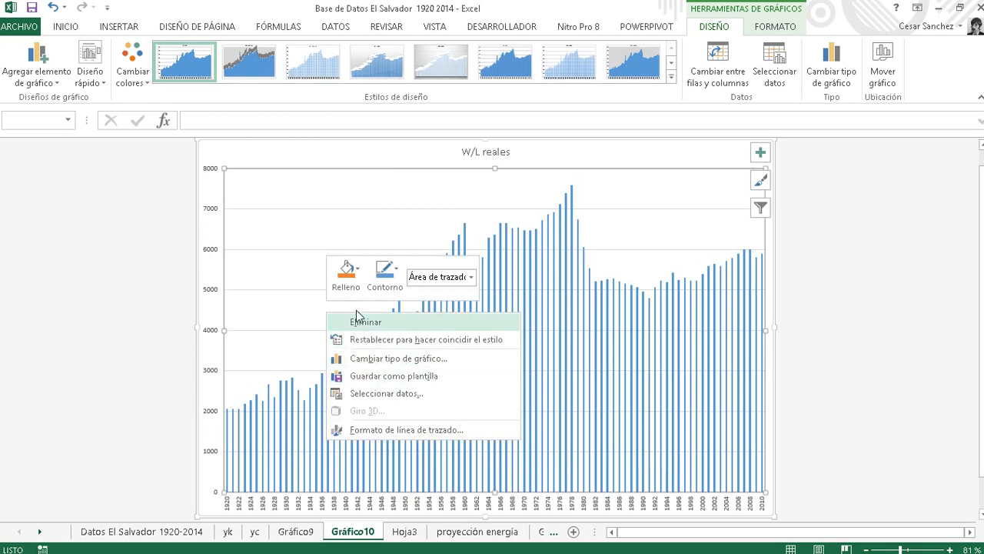
click(296, 288)
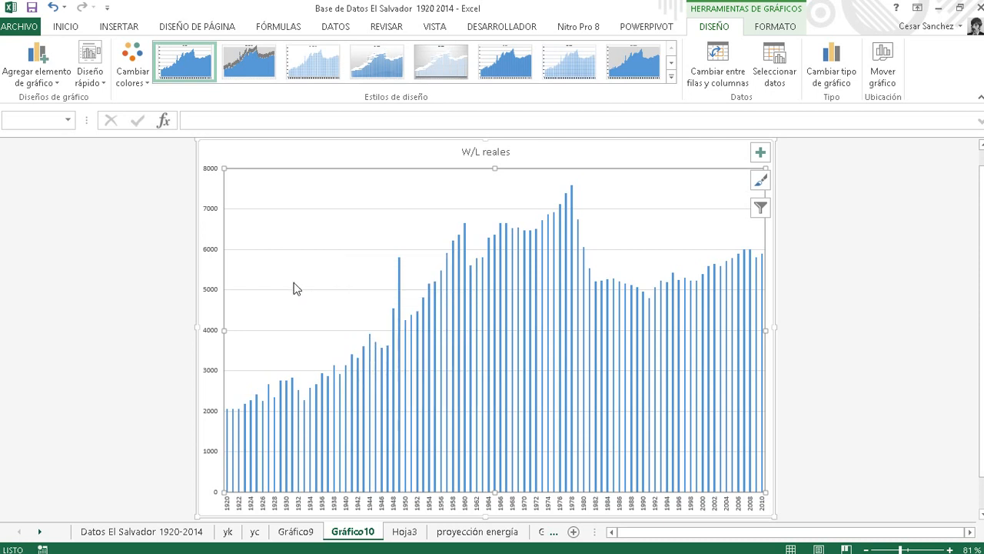
double_click(369, 273)
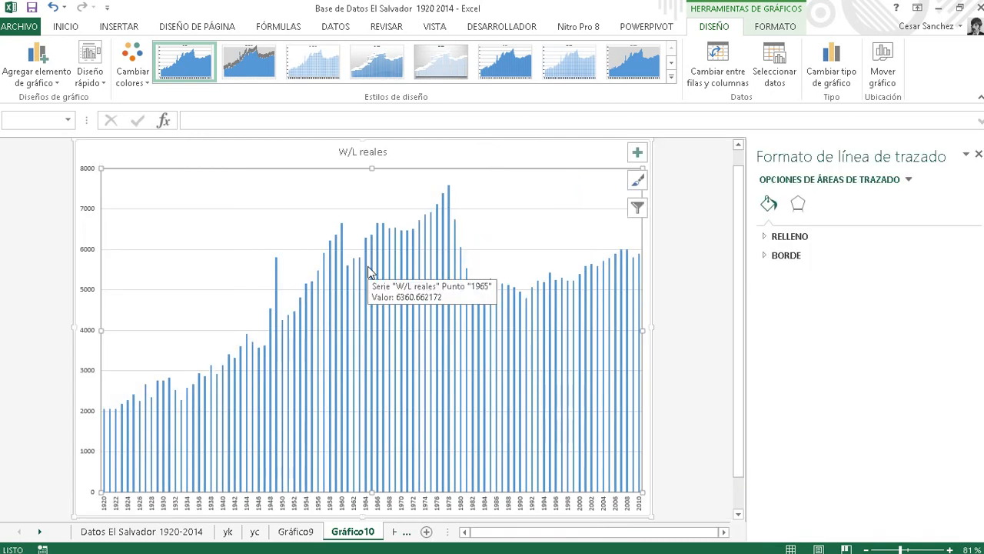
right_click(243, 272)
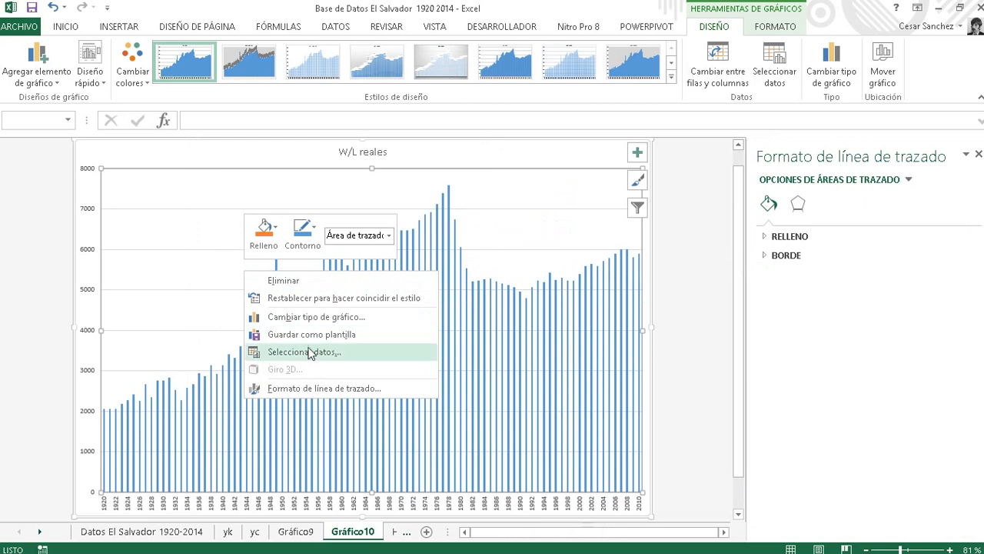
click(326, 320)
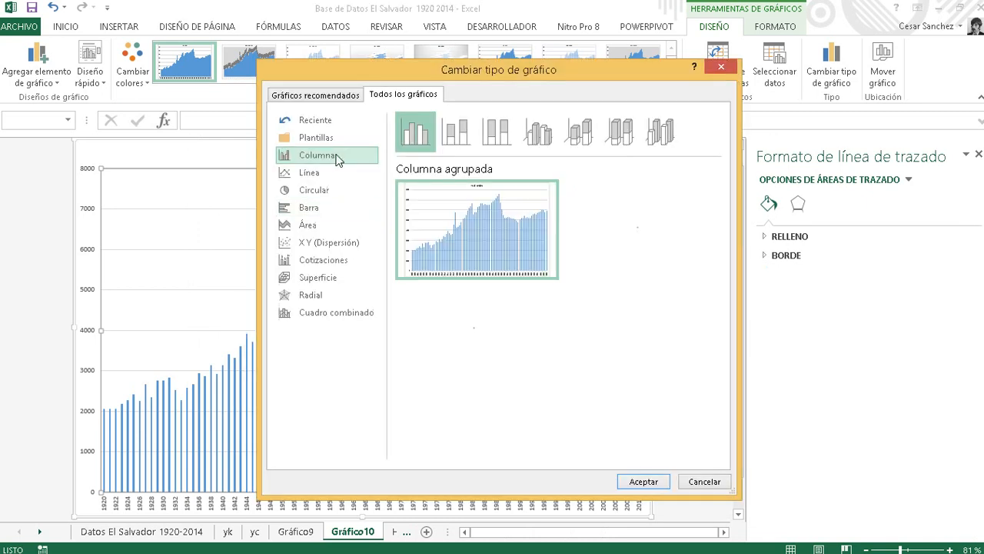
click(313, 173)
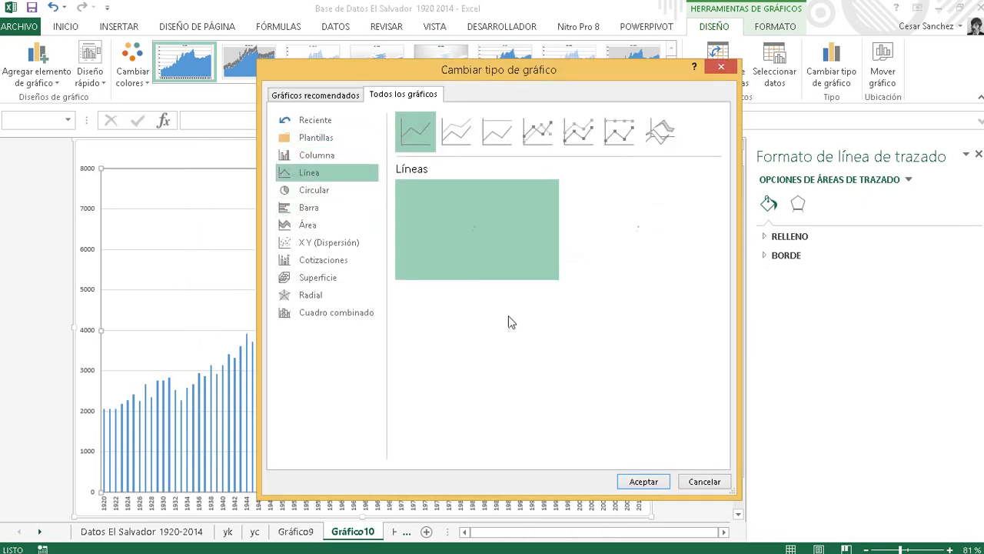
click(644, 482)
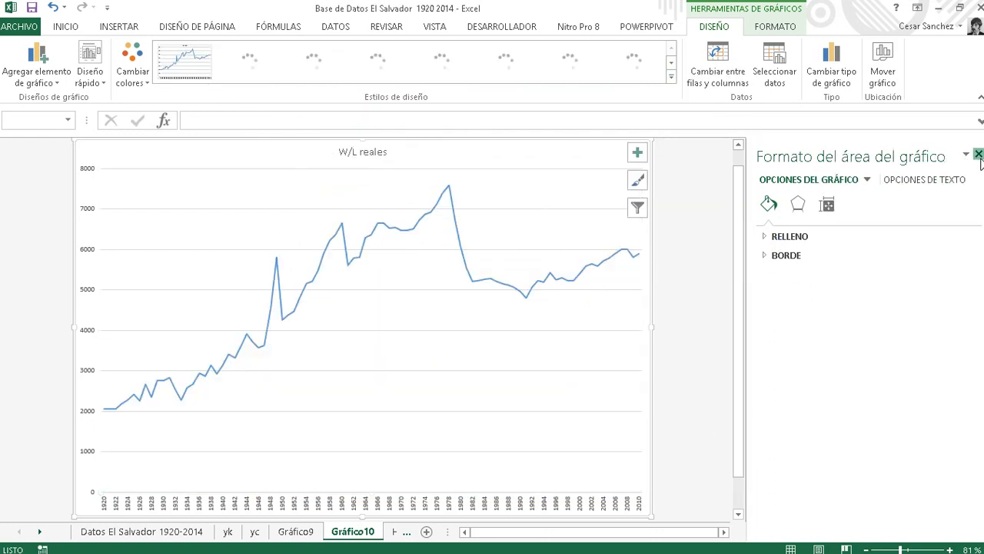
click(978, 154)
Set the outline of the W/L reales series line to black.
click(407, 318)
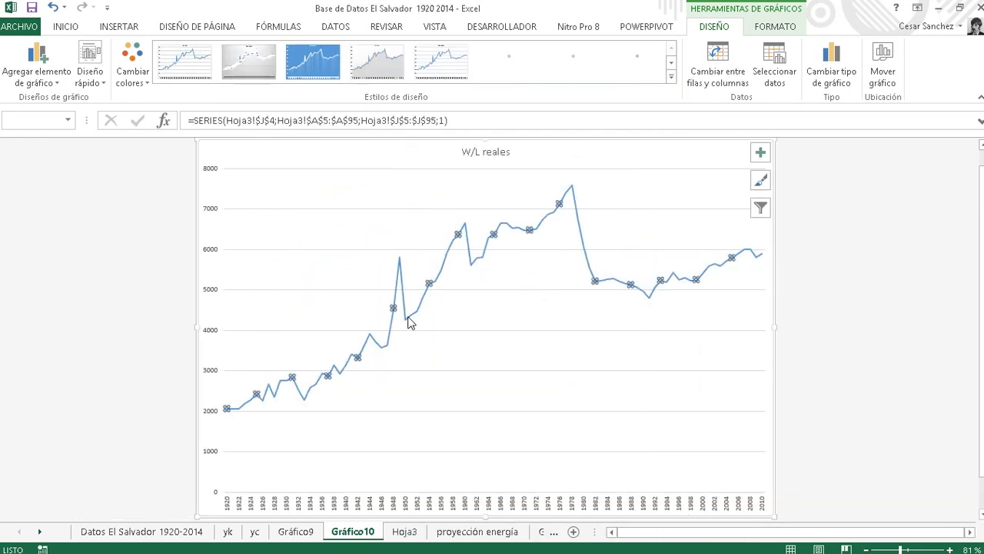
right_click(409, 317)
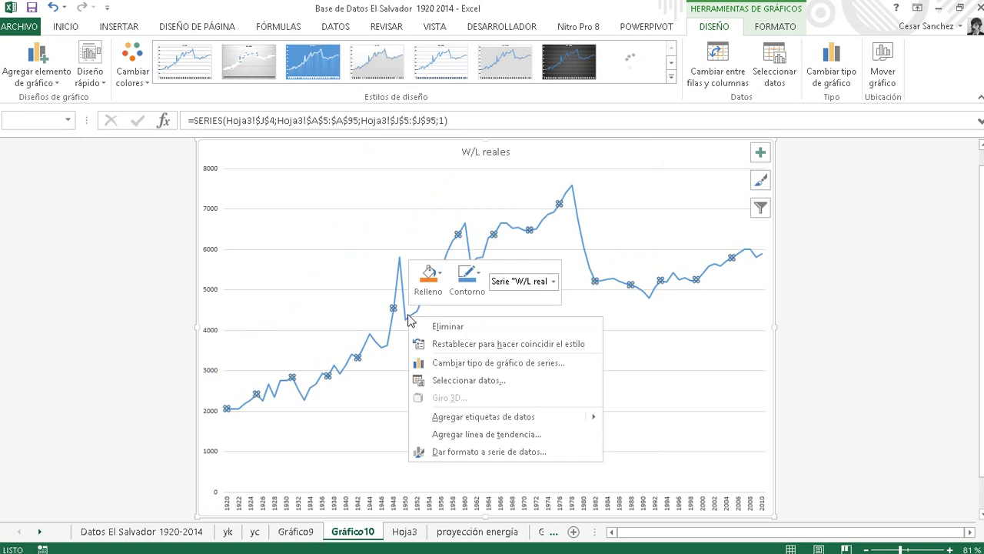
click(478, 281)
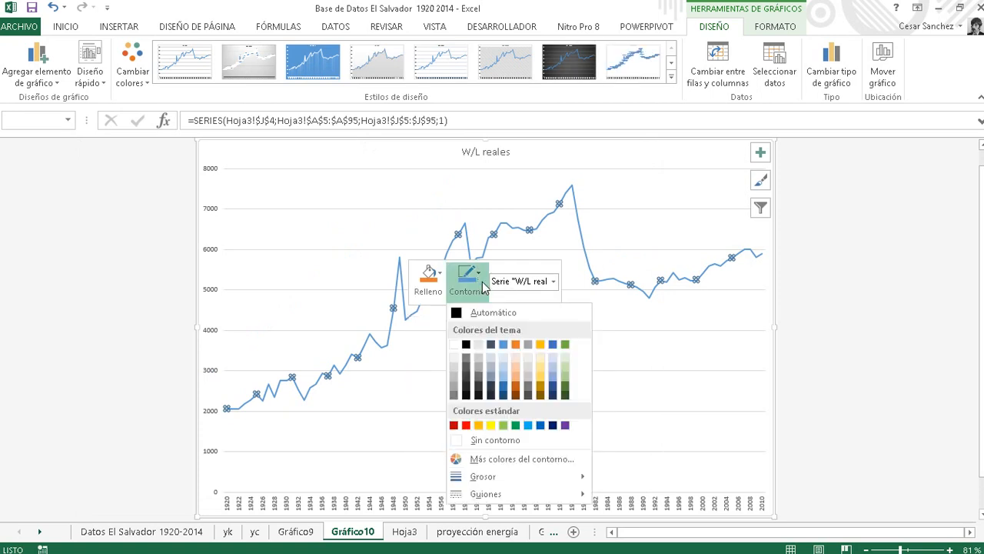
click(466, 346)
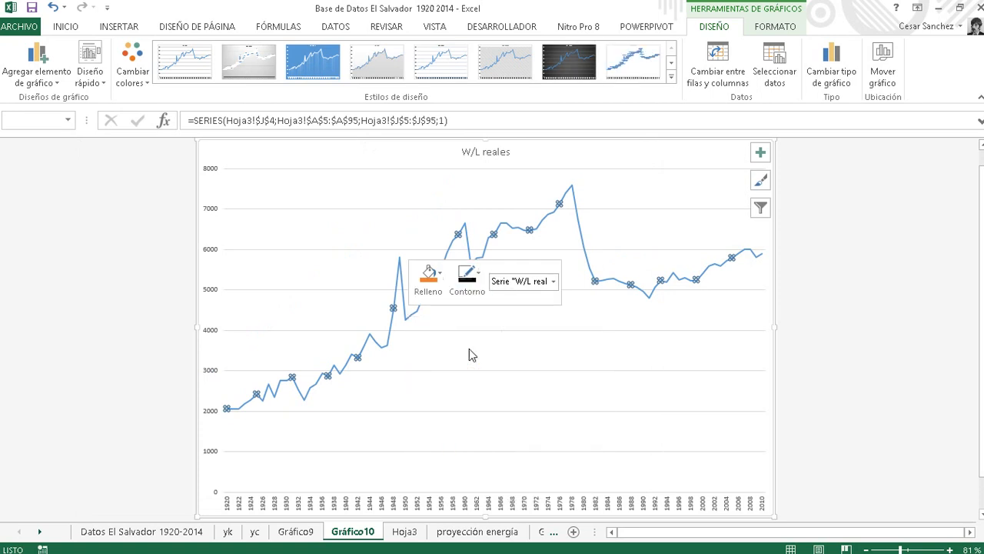
click(424, 355)
click(214, 293)
click(215, 151)
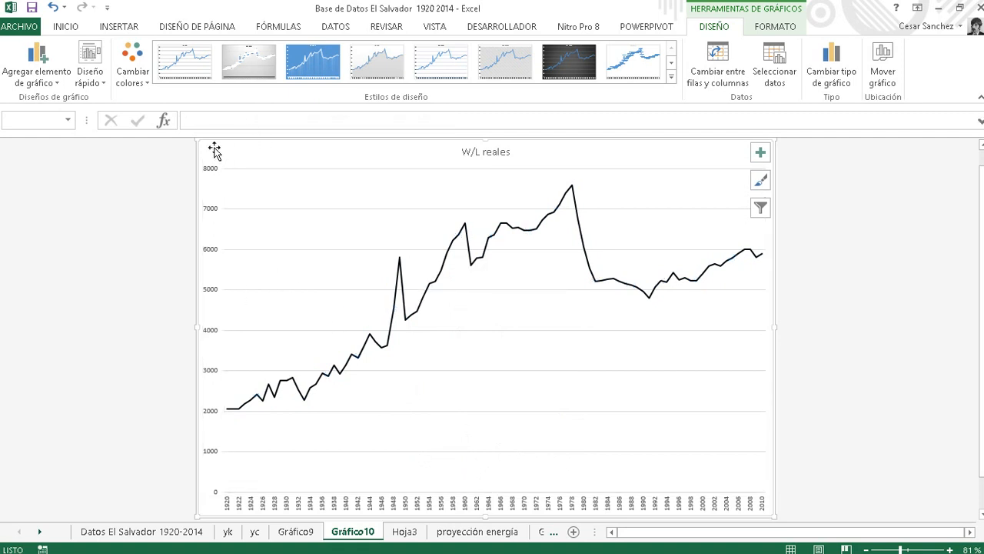
Give the chart's vertical axis a solid line in a theme colour.
click(75, 28)
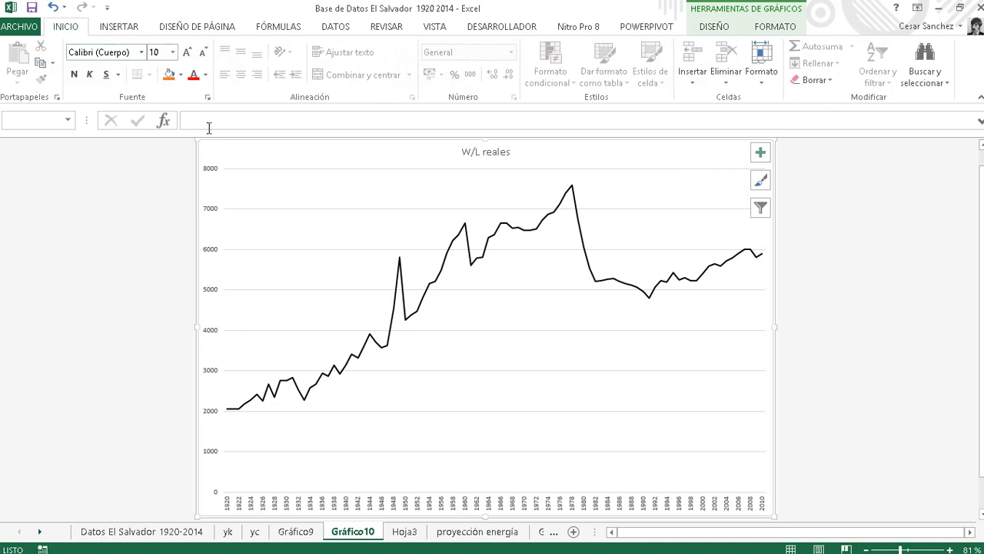
right_click(207, 168)
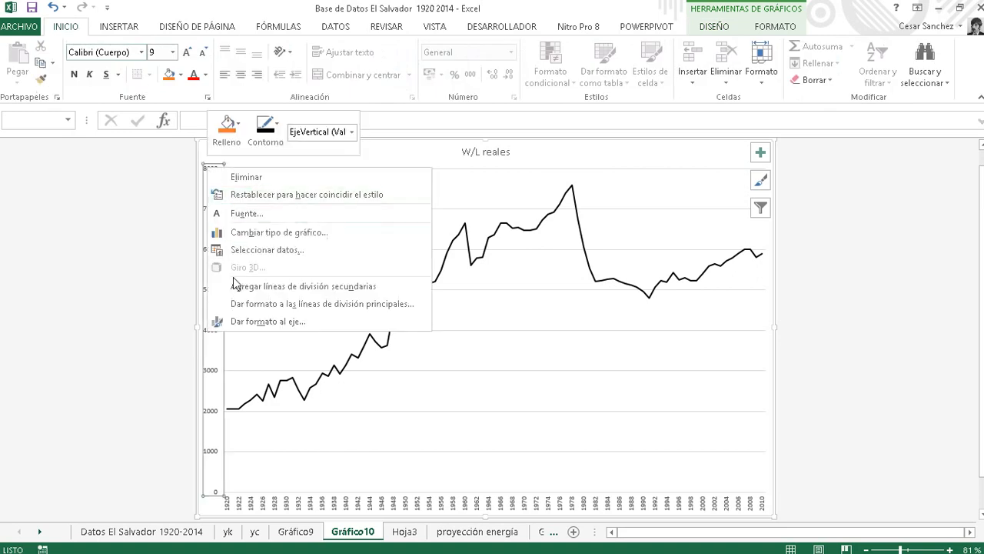
click(255, 326)
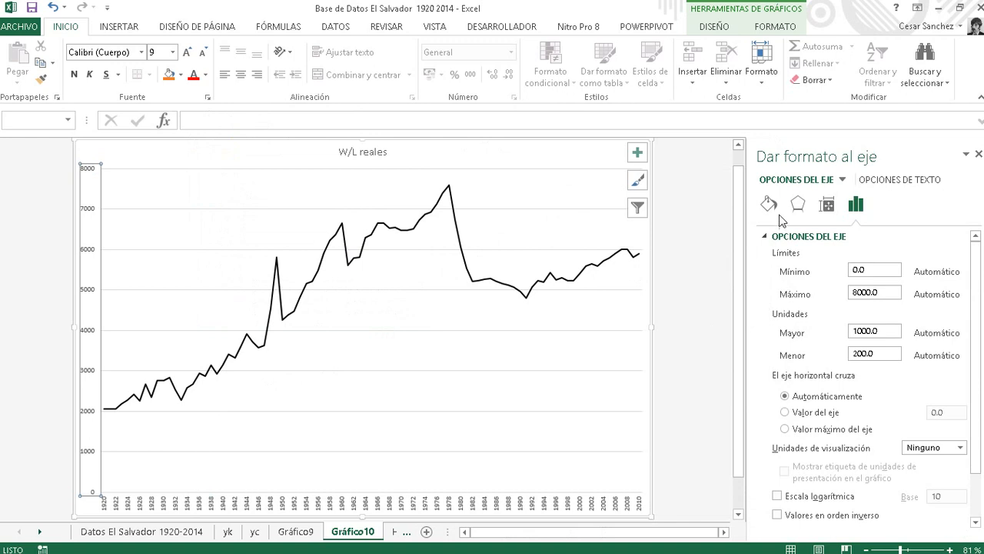
click(769, 204)
click(784, 257)
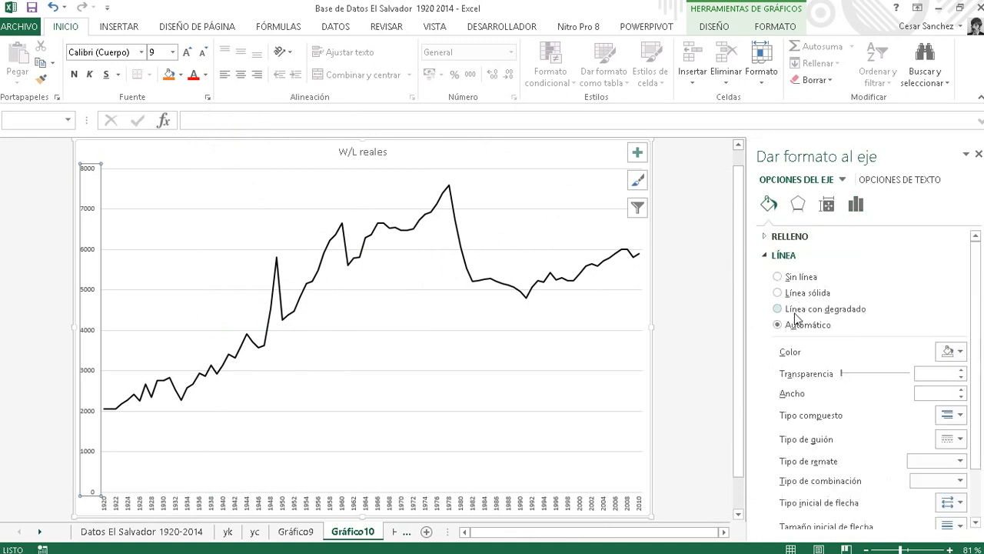
click(947, 352)
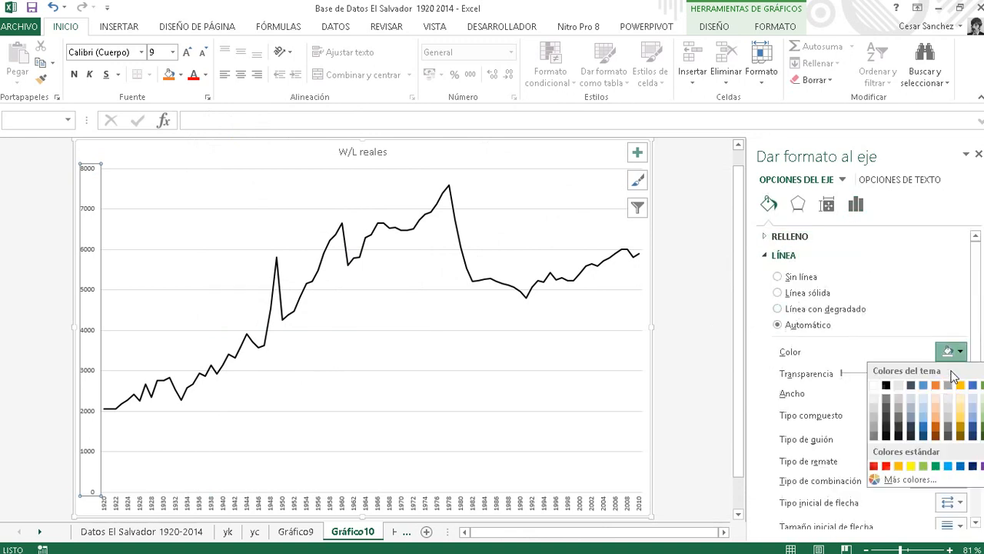
click(894, 387)
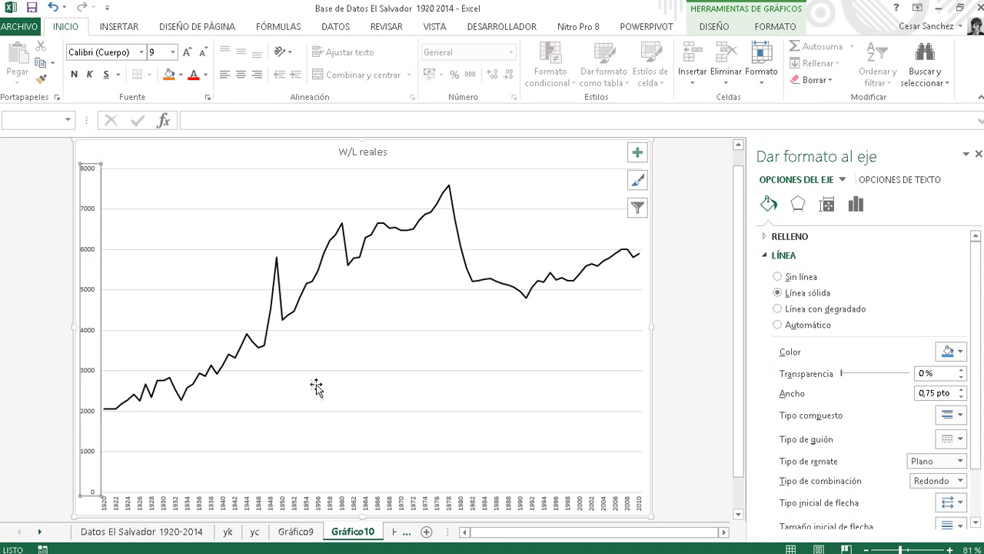
click(273, 437)
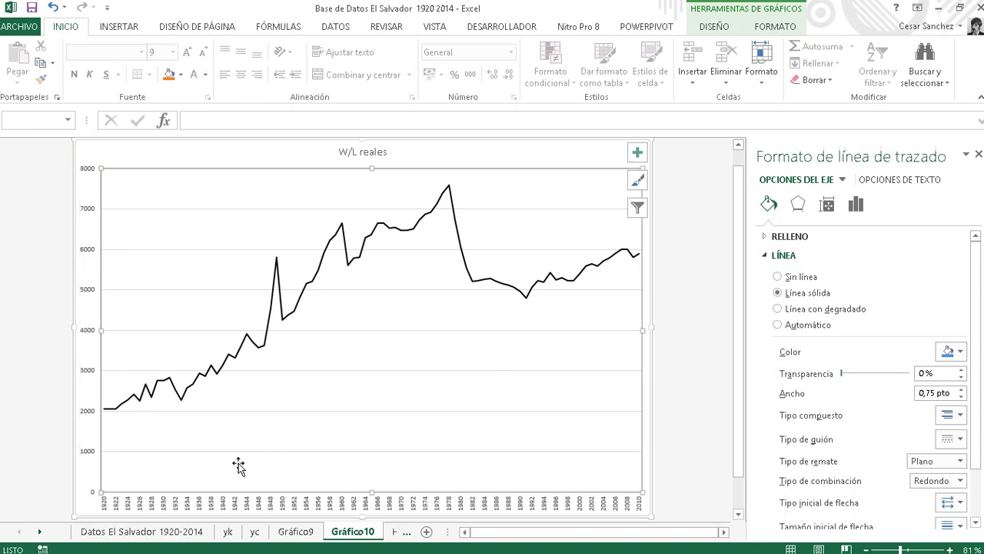
Set the line colour of the chart's horizontal year axis to black.
right_click(235, 502)
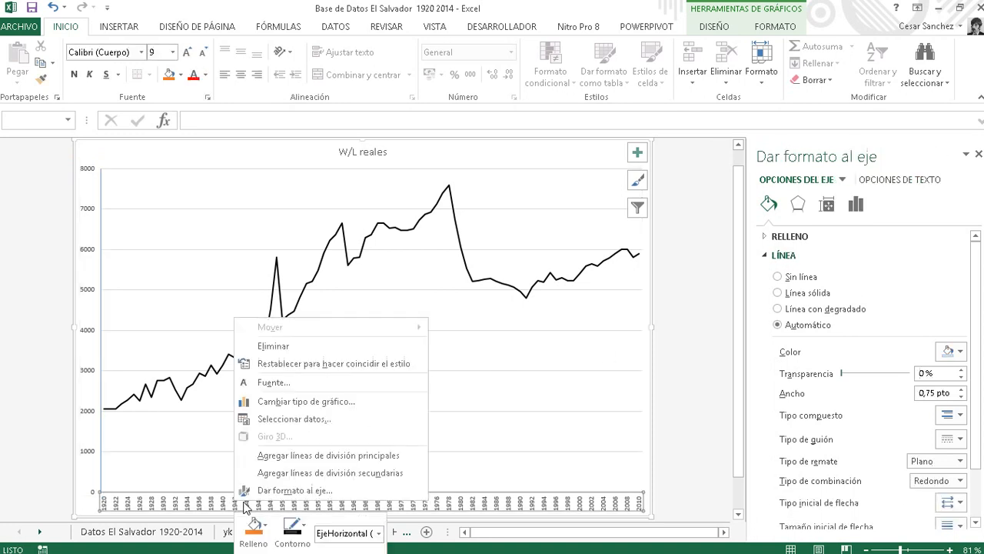
click(292, 490)
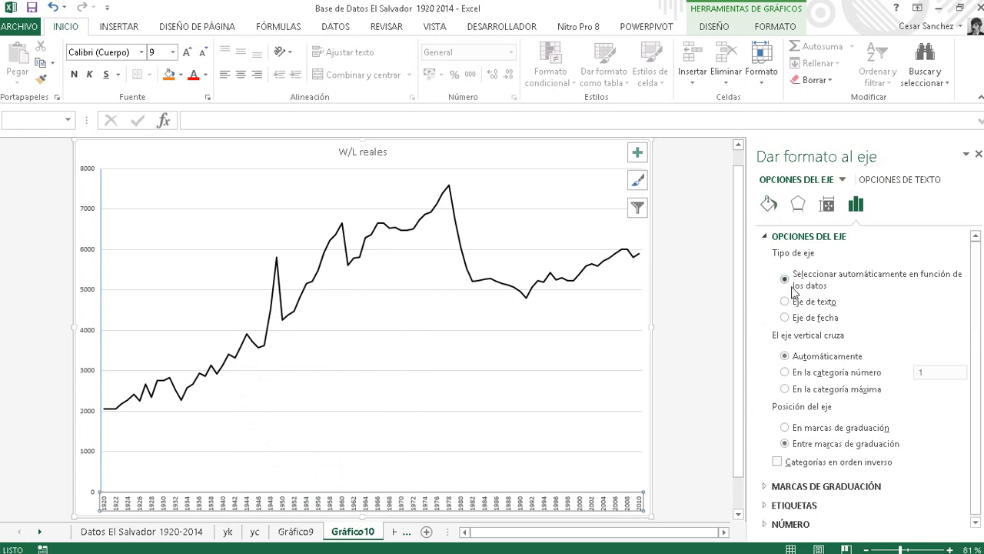
click(769, 204)
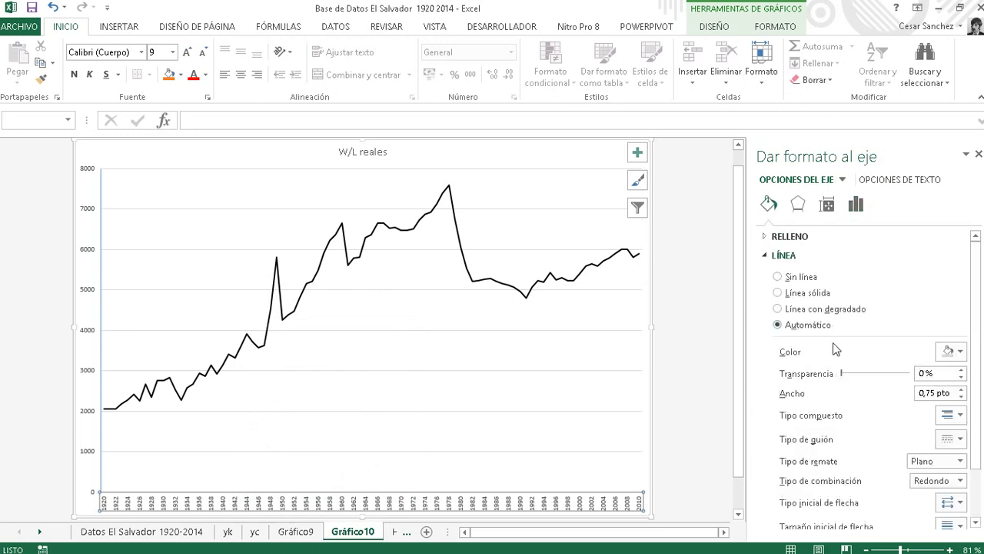
click(953, 352)
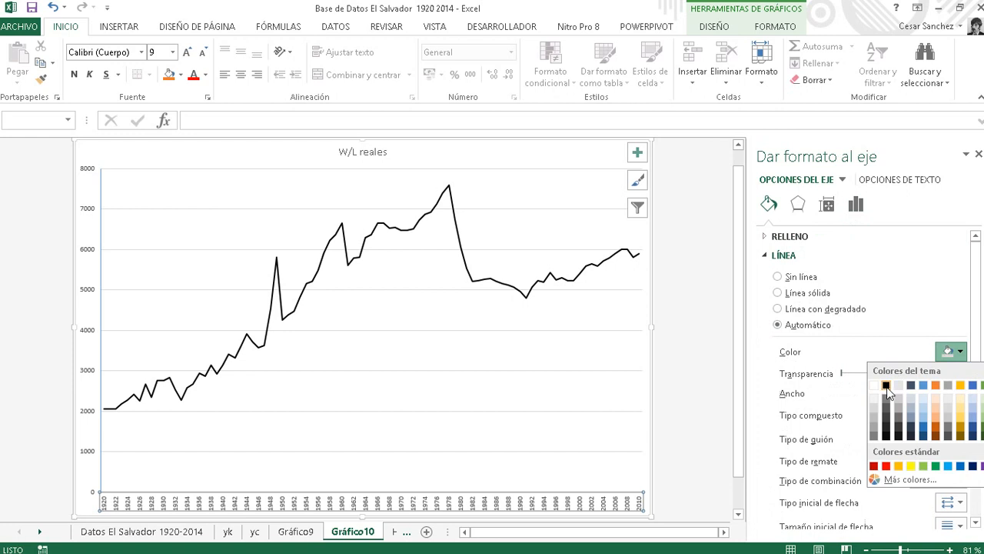
click(889, 394)
click(501, 466)
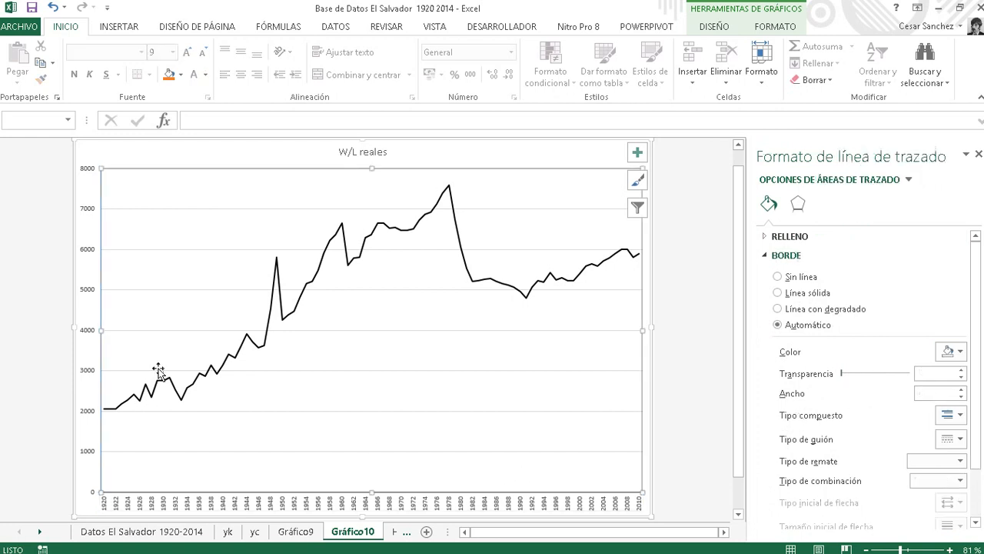
Increase the font size of the vertical axis labels to 11.
click(90, 371)
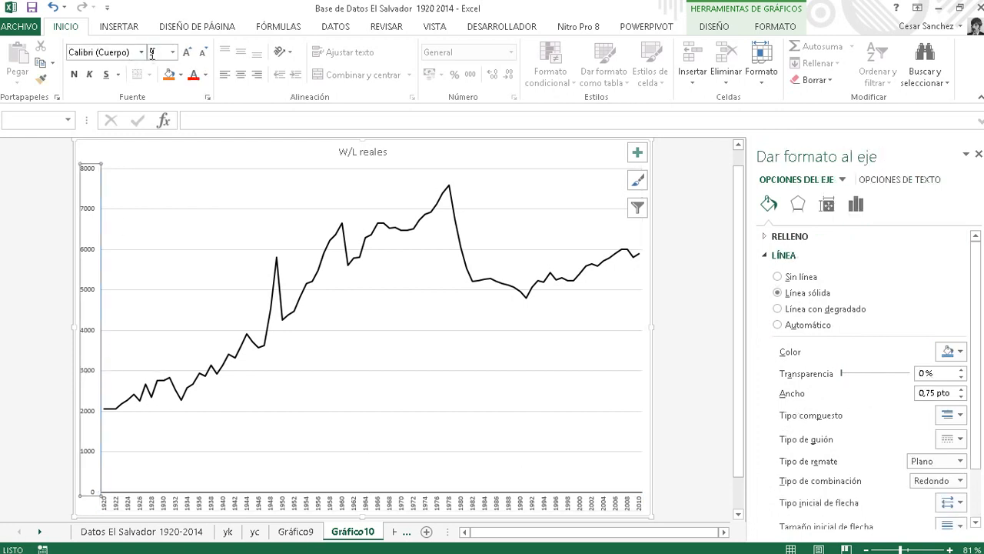
click(187, 54)
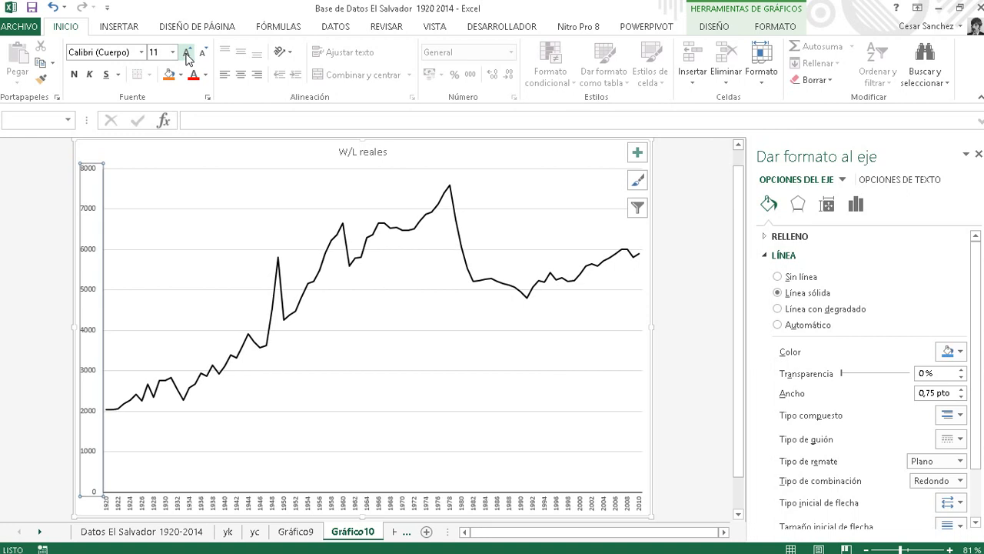
Make the labels of both chart axes black and increase the horizontal year axis labels to font size 11.
click(205, 74)
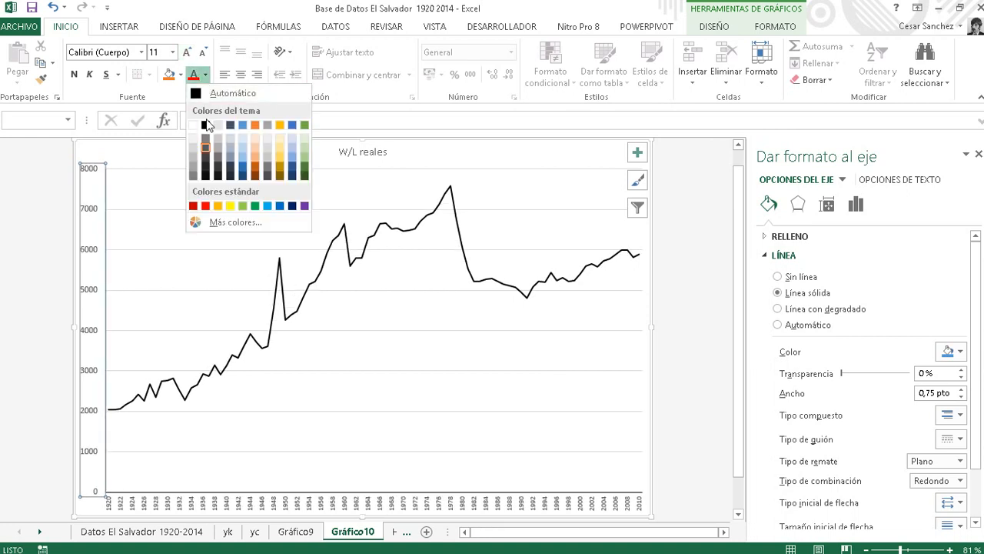
click(203, 124)
click(256, 505)
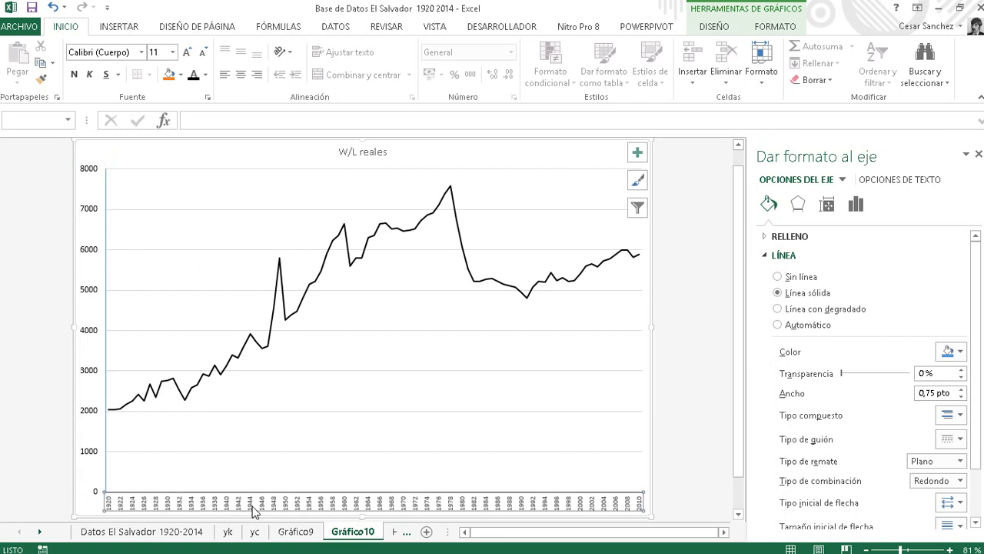
click(172, 52)
click(185, 53)
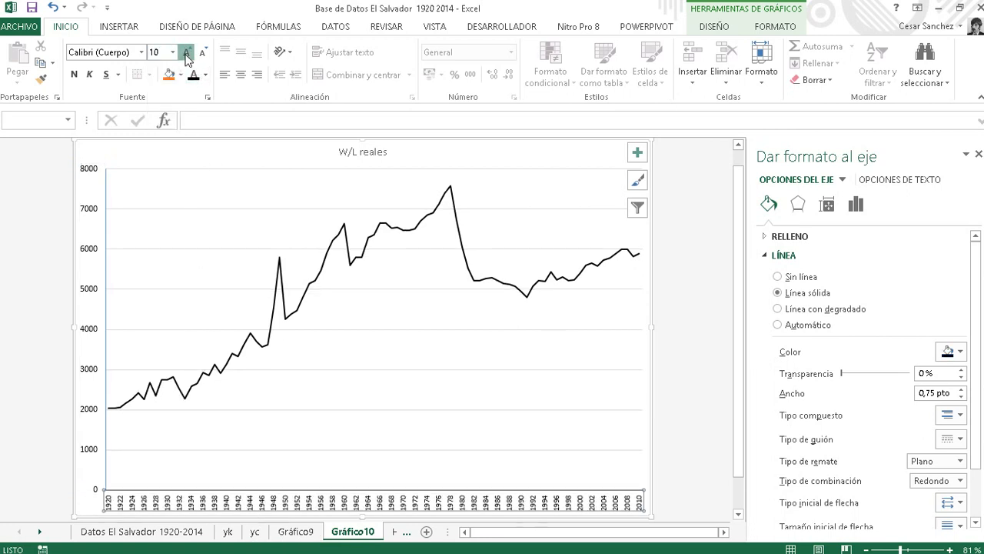
click(187, 54)
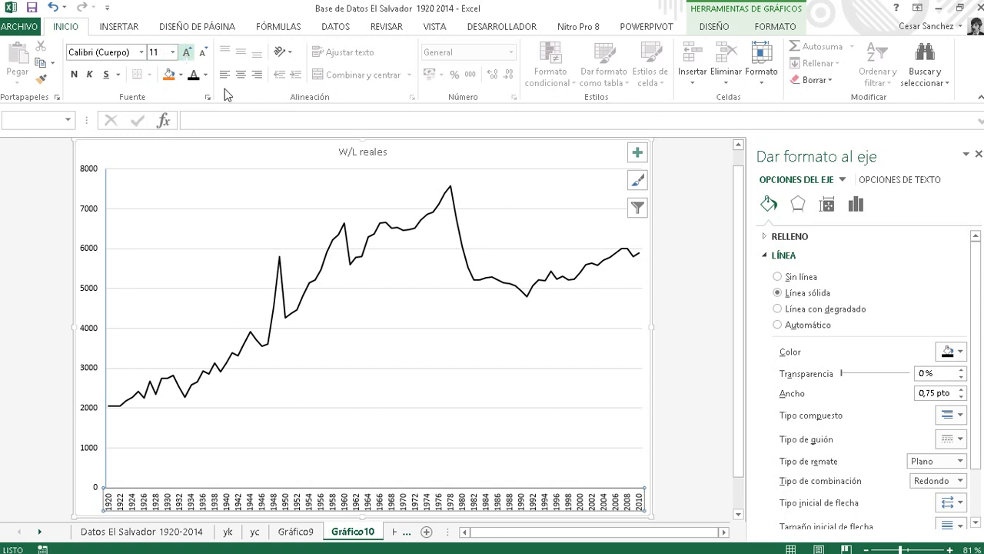
Delete the chart's horizontal gridlines and close the formatting pane.
click(284, 408)
key(Delete)
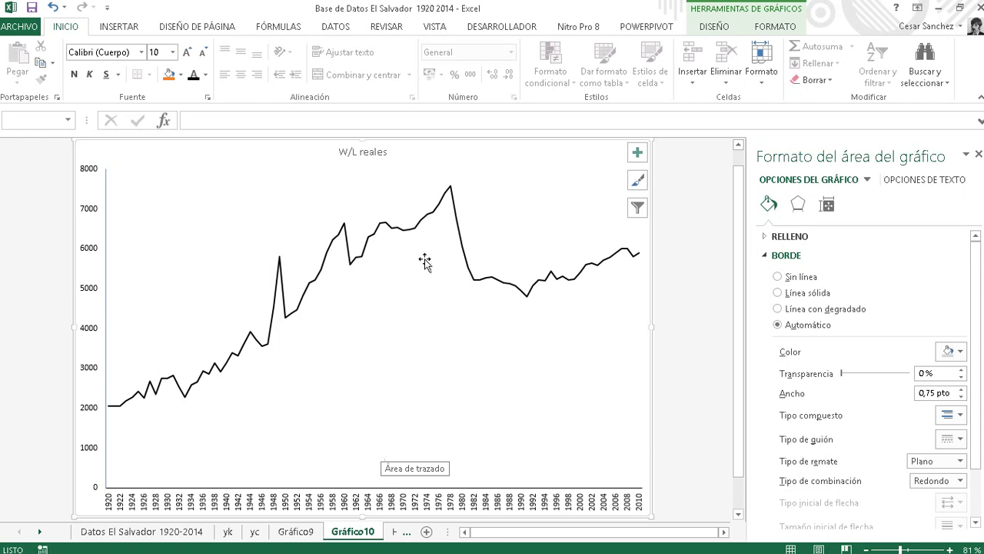
mouse_move(450, 191)
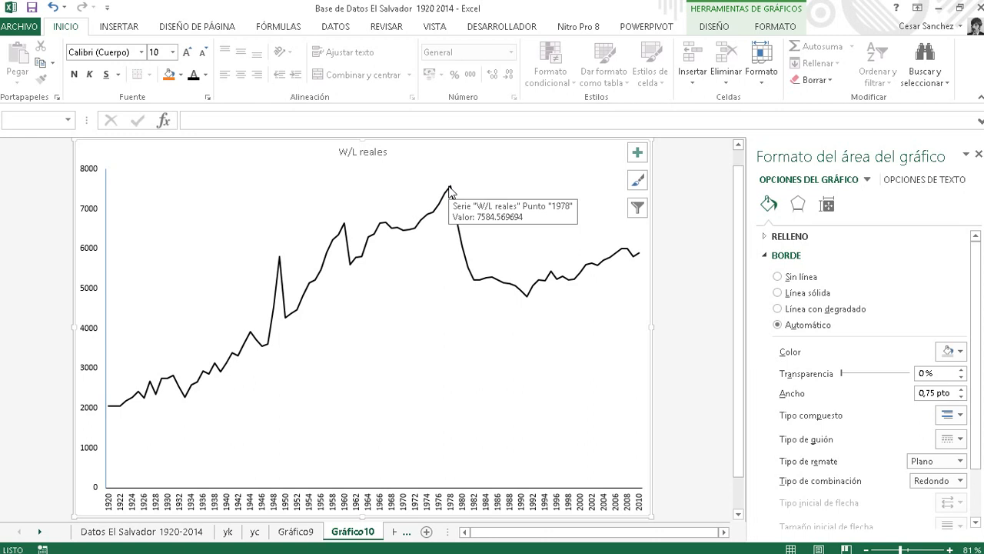
click(979, 155)
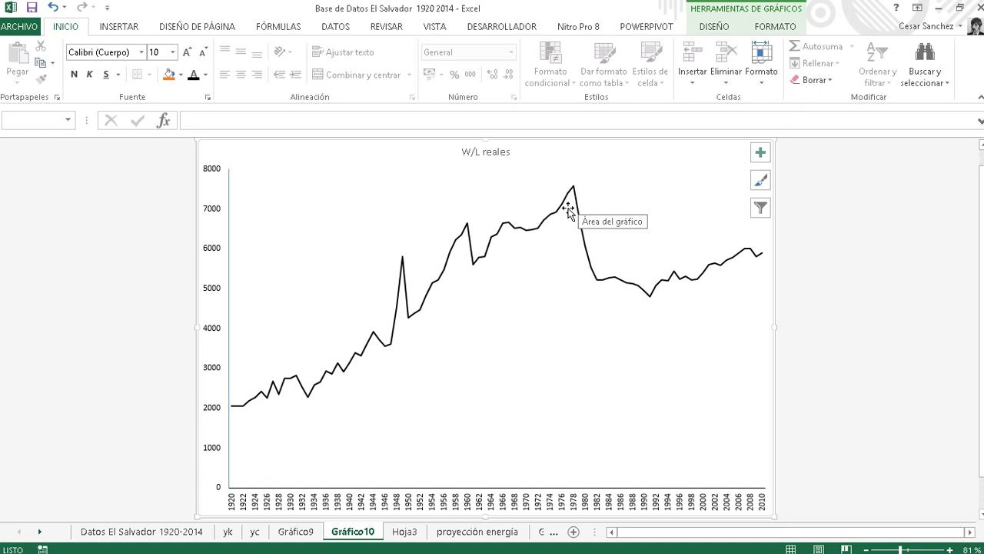
mouse_move(650, 297)
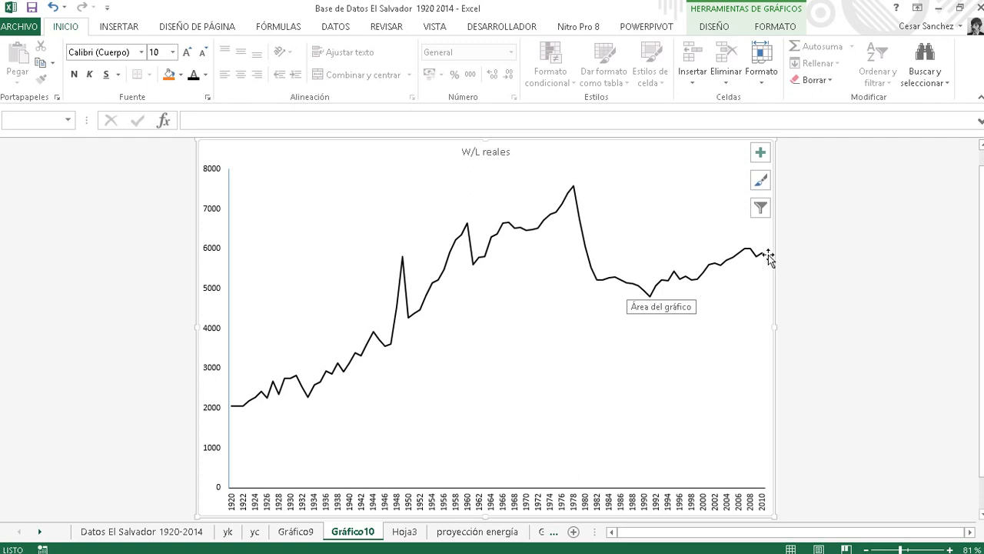
mouse_move(765, 259)
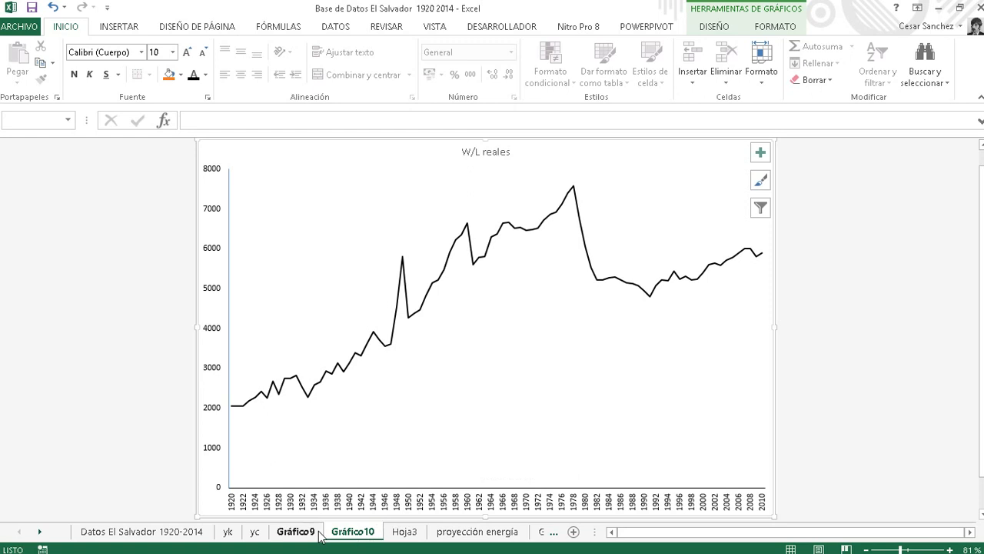
On sheet Hoja3, enter the heading "Número índice" in cell K3, above the column next to W/L reales.
click(406, 533)
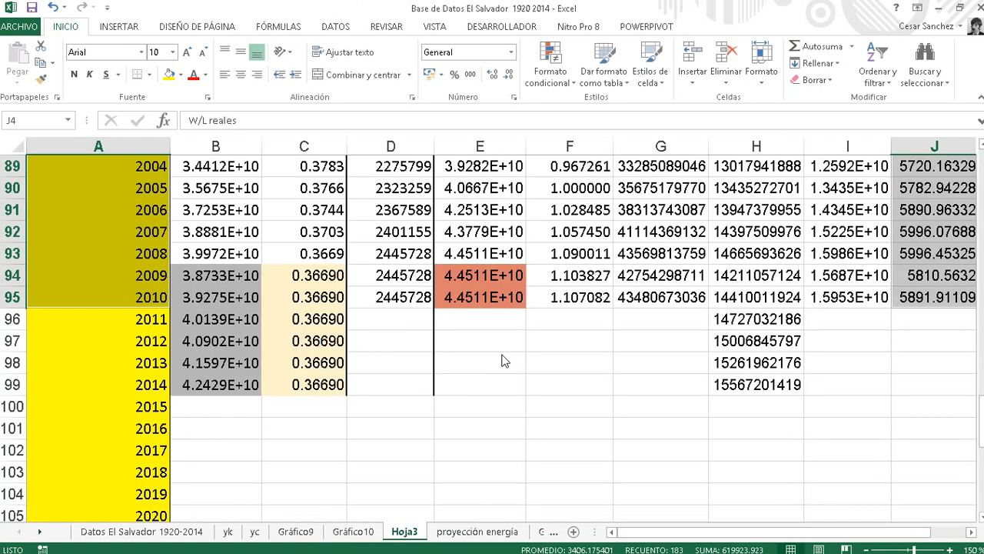
ctrl+scroll(753, 409, up, 5)
scroll(758, 408, up, 17)
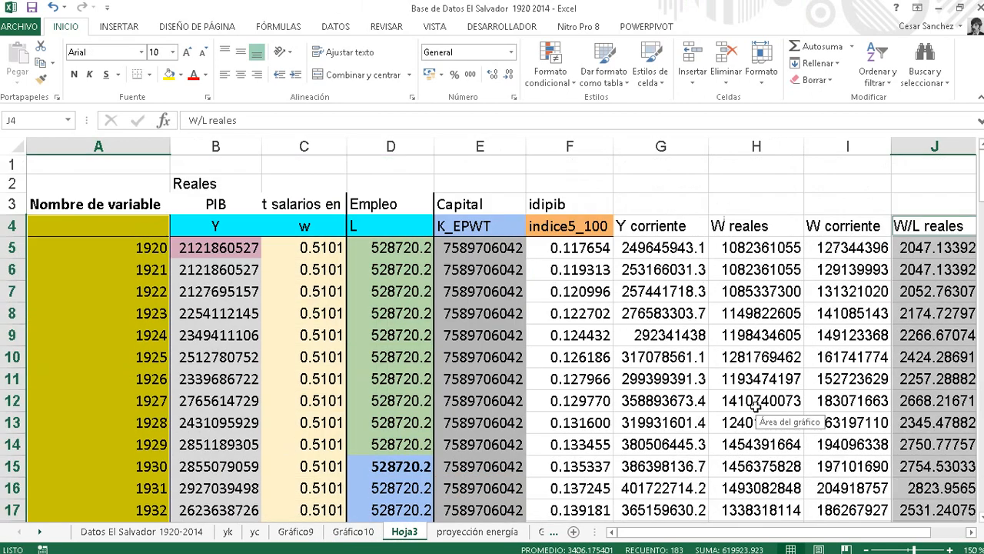
drag(720, 527, 754, 527)
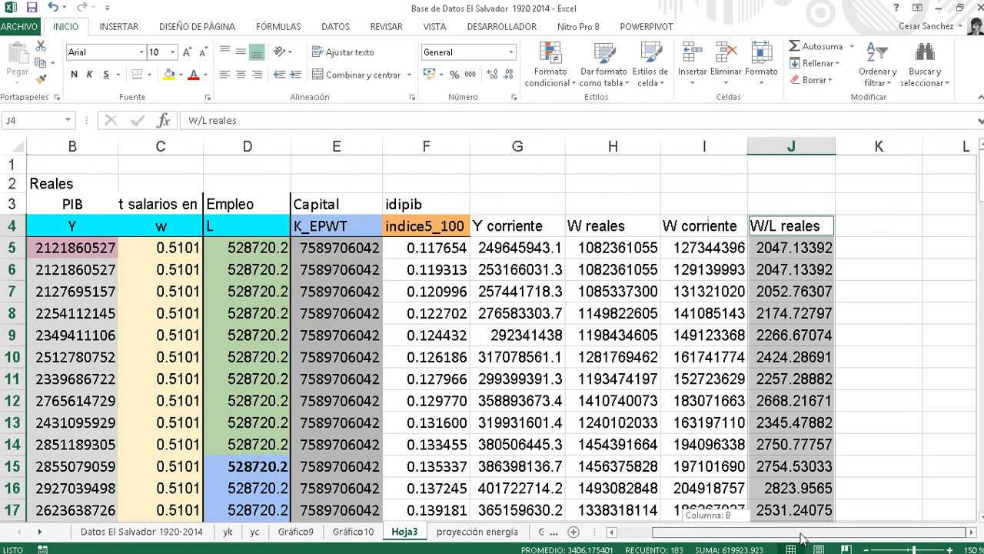
click(868, 227)
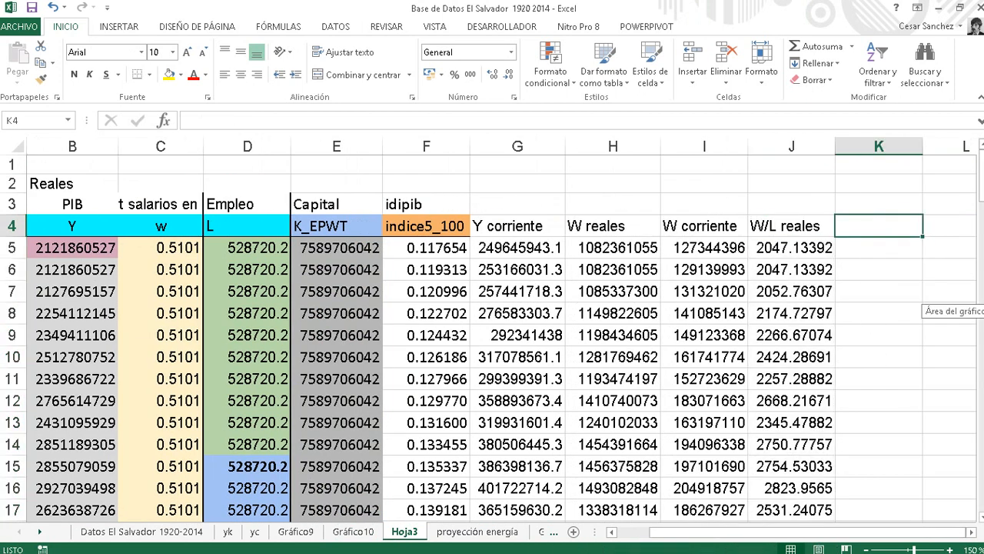
text(N.)
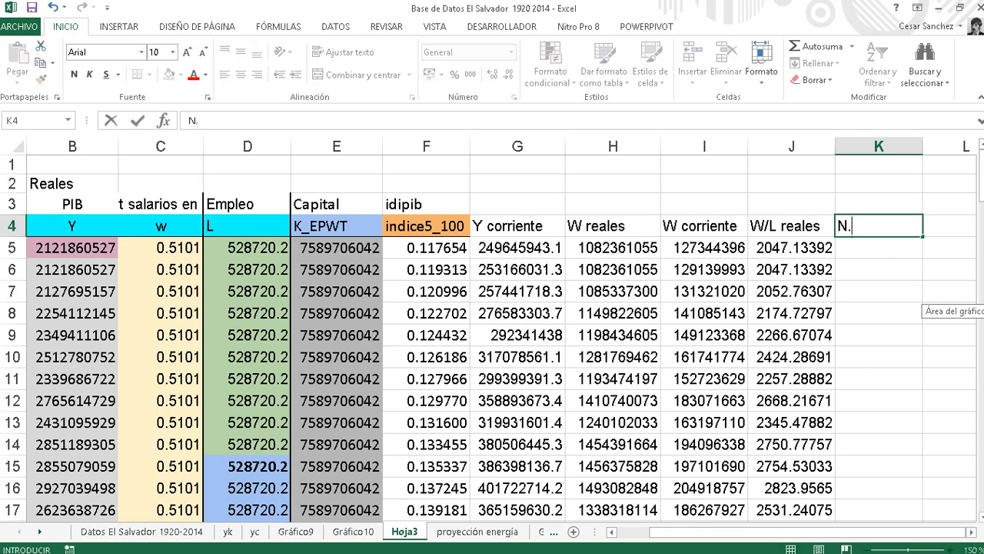
key(Up)
text(N.)
key(BackSpace)
text(úmero )
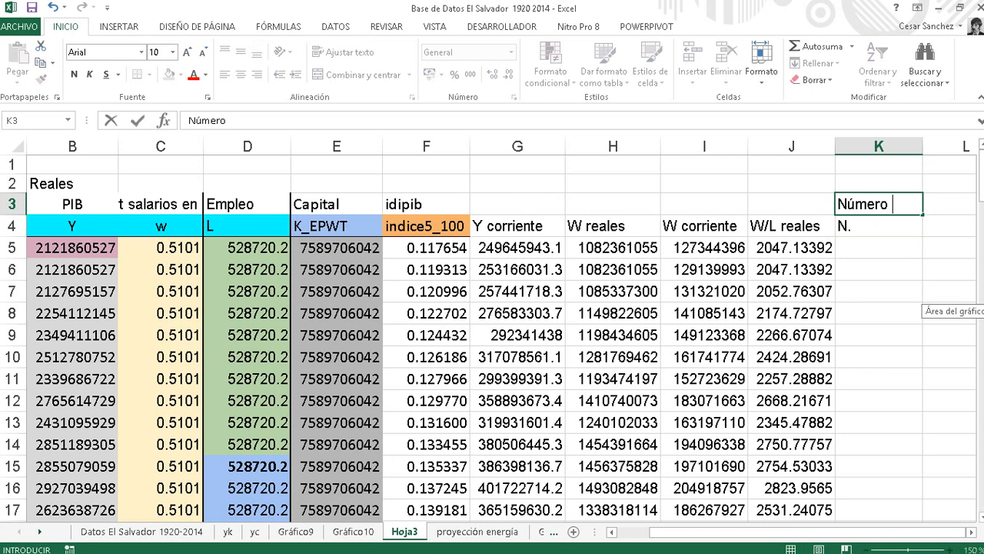
text(índice)
key(Return)
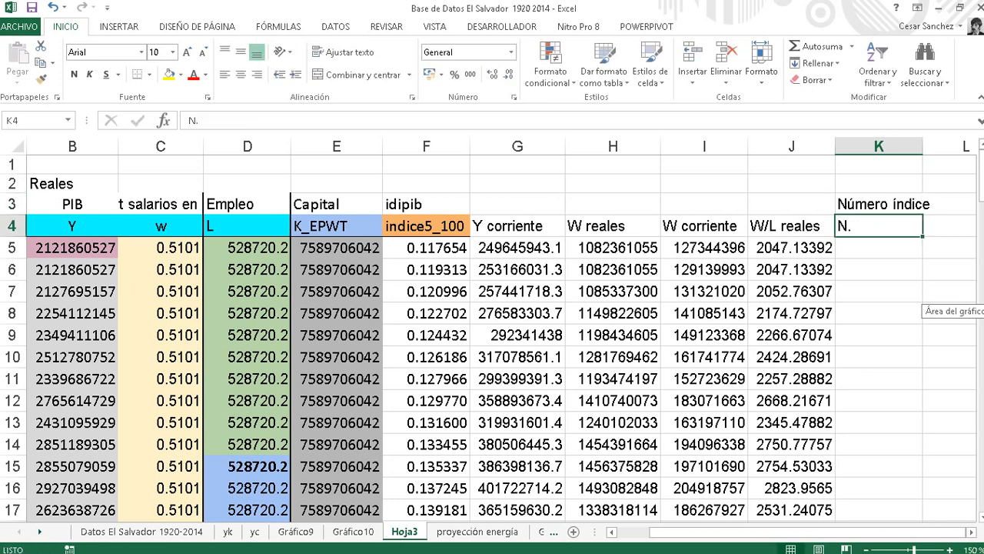
Enter "N.I. W/L real. 2000=100" as the column header in cell K4.
text(i)
key(BackSpace)
text(N)
key(BackSpace)
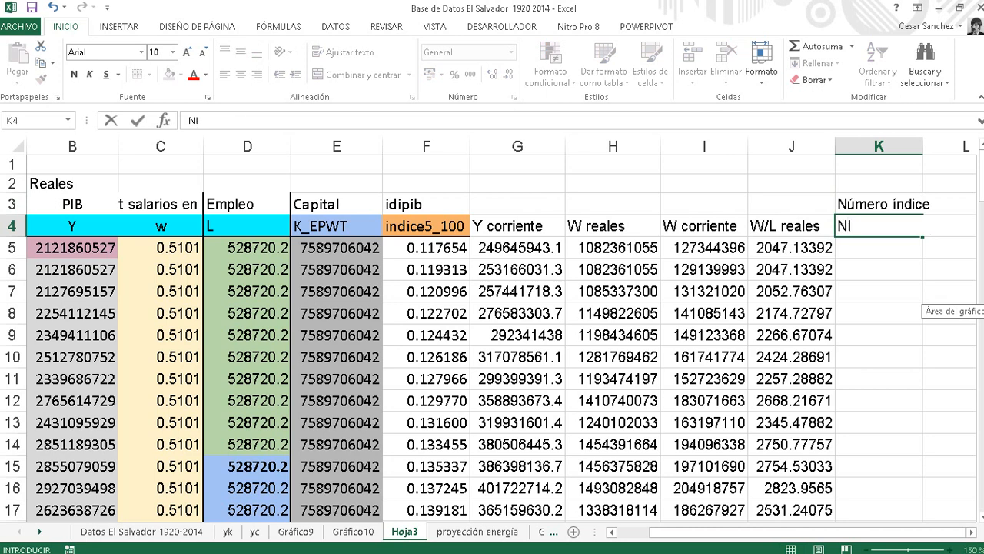
text(.I. w)
key(BackSpace)
text(W/L real.)
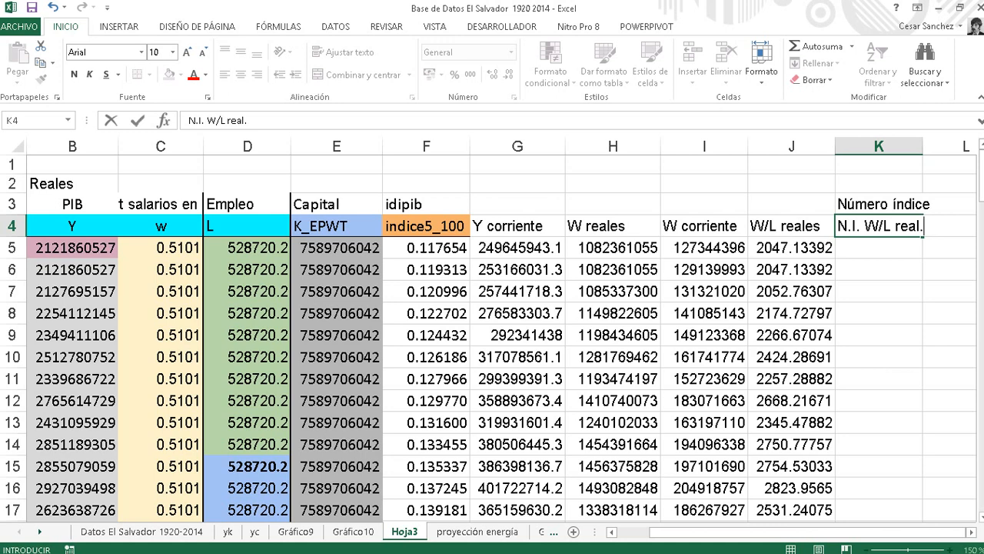
text(2000=)
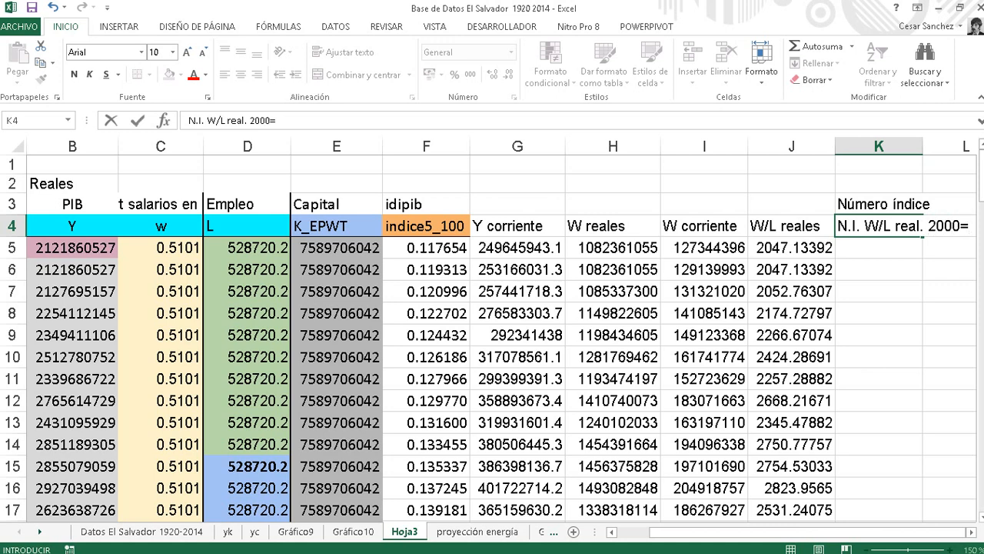
text(100)
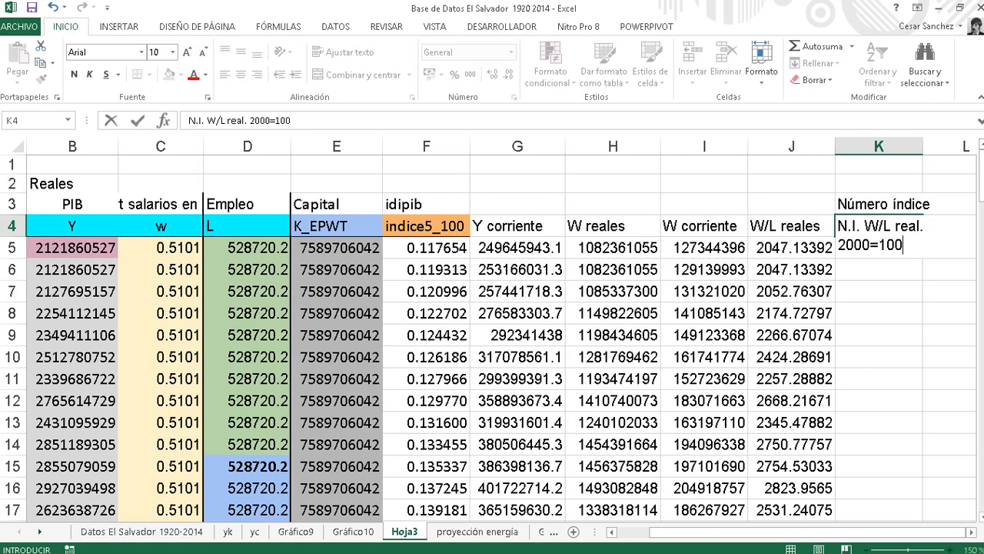
key(Return)
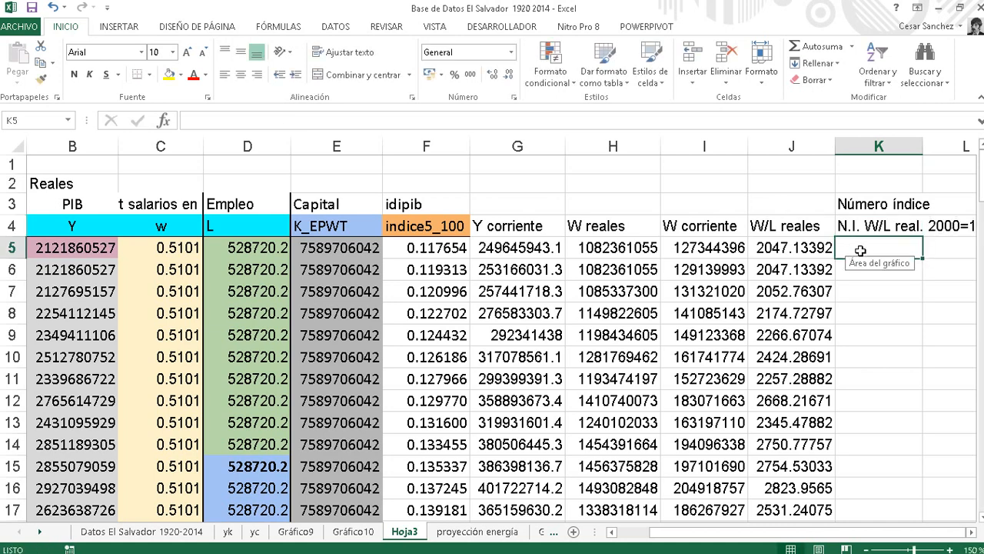
Begin a formula in K5 dividing J5 by the year 2000 value in J85, with J85 as an absolute reference.
click(812, 249)
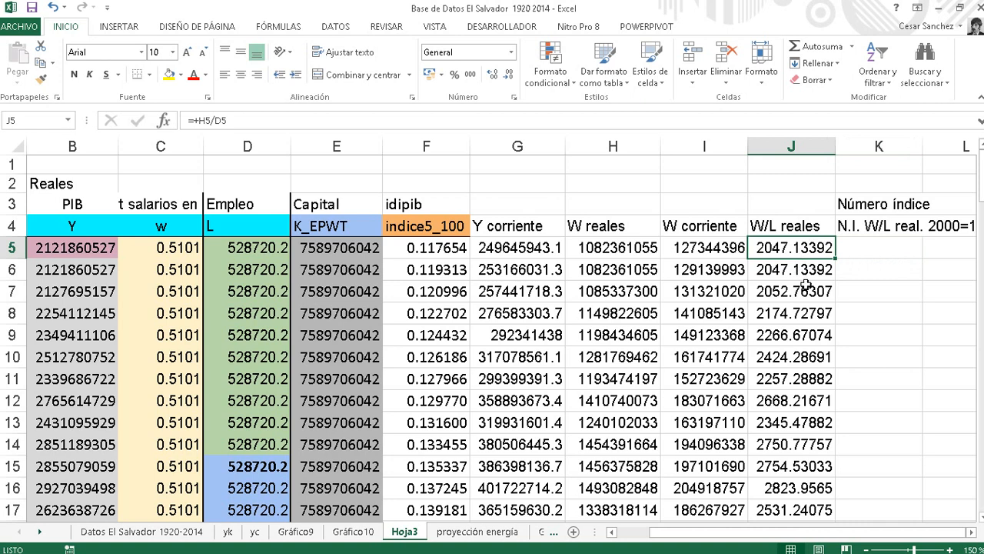
key(Right)
text(+)
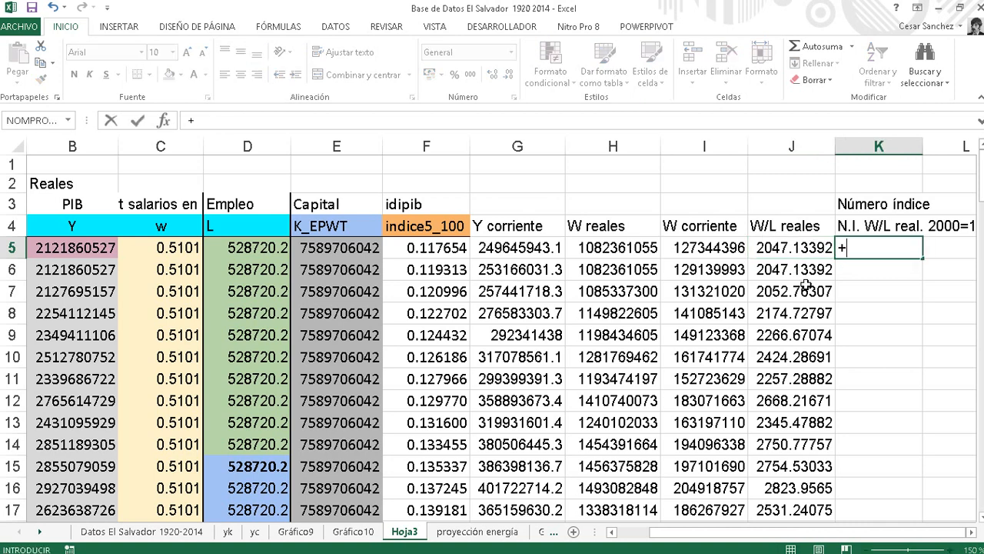
click(768, 248)
text(/)
scroll(764, 279, down, 8)
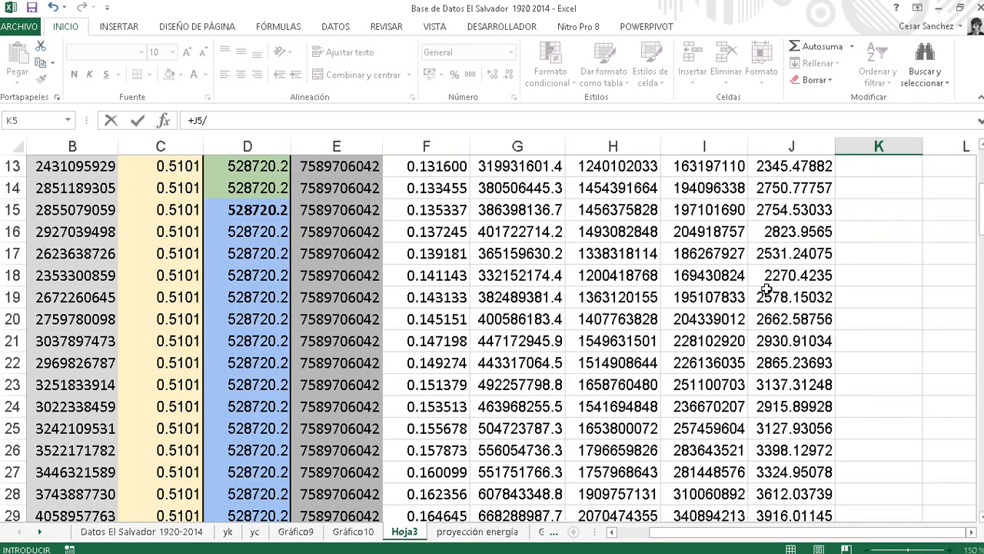
scroll(768, 300, down, 3)
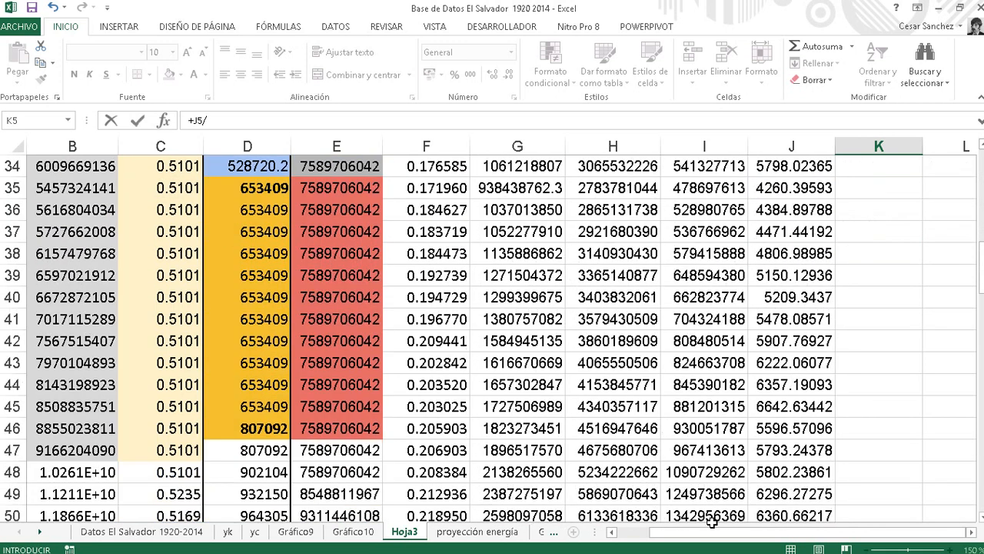
drag(714, 532, 676, 538)
scroll(758, 485, down, 12)
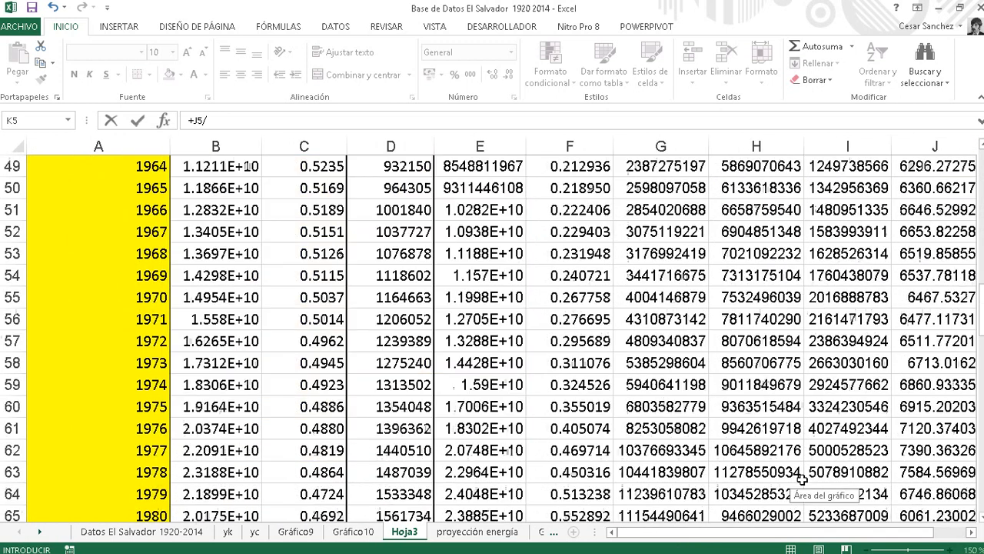
scroll(832, 459, down, 4)
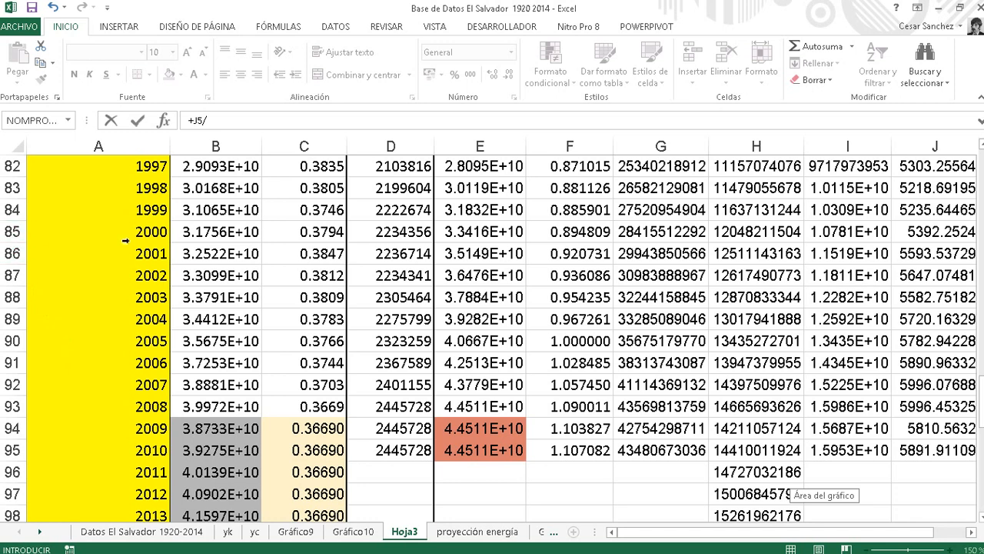
drag(716, 531, 809, 526)
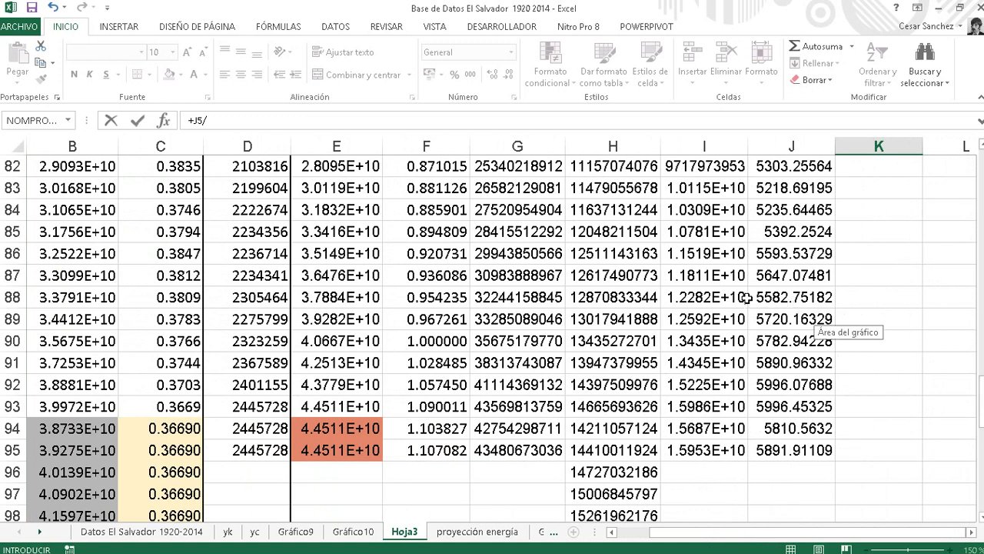
click(782, 258)
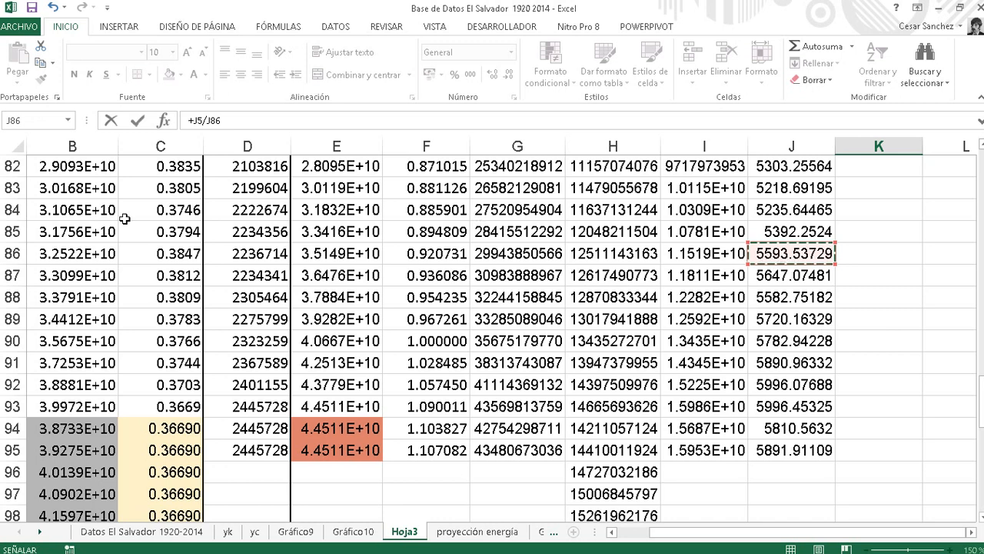
click(778, 231)
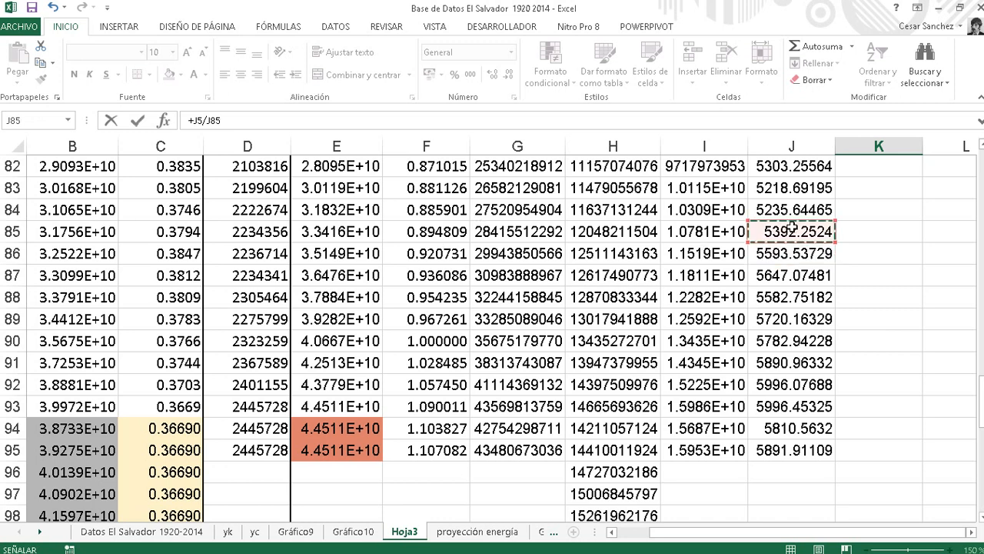
click(225, 120)
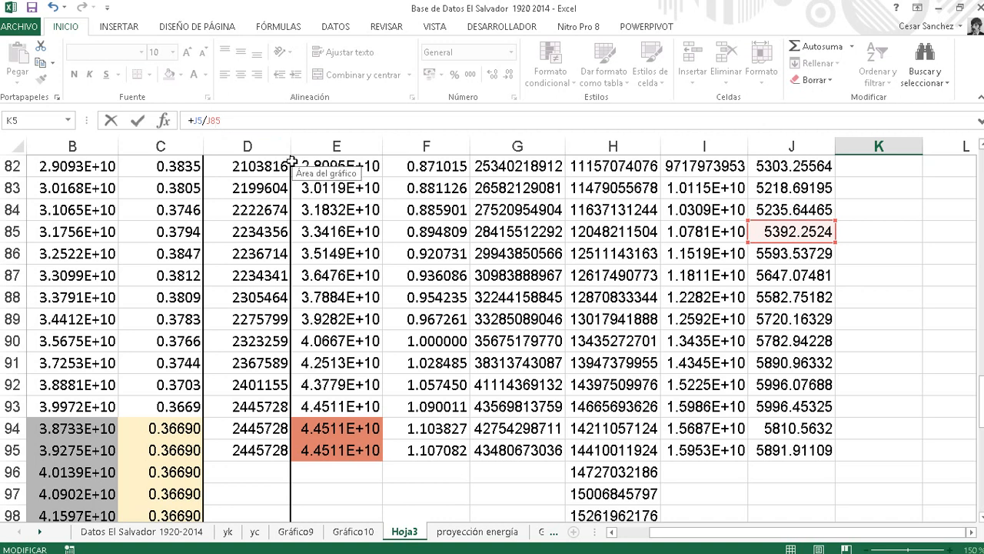
key(F4)
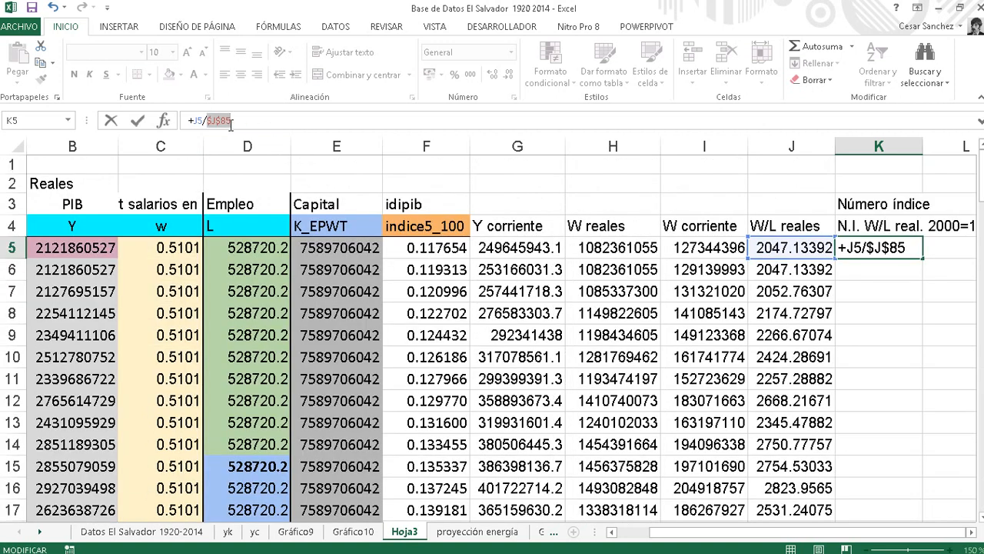
Enclose the division in K5 in parentheses and multiply it by 100, giving +(J5/$J$85)*100.
key(Left)
key(Left)
key(Left)
key(Left)
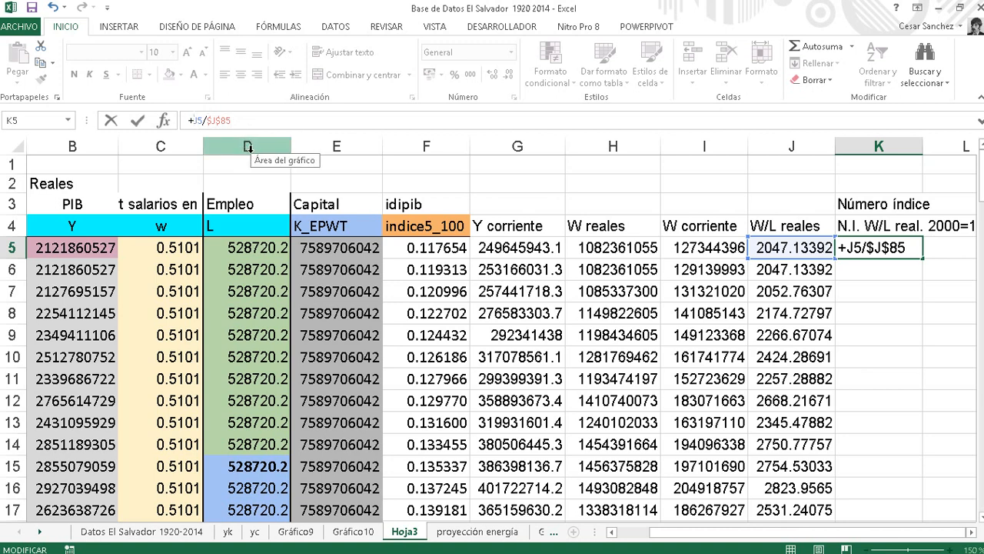
text(()
key(Right)
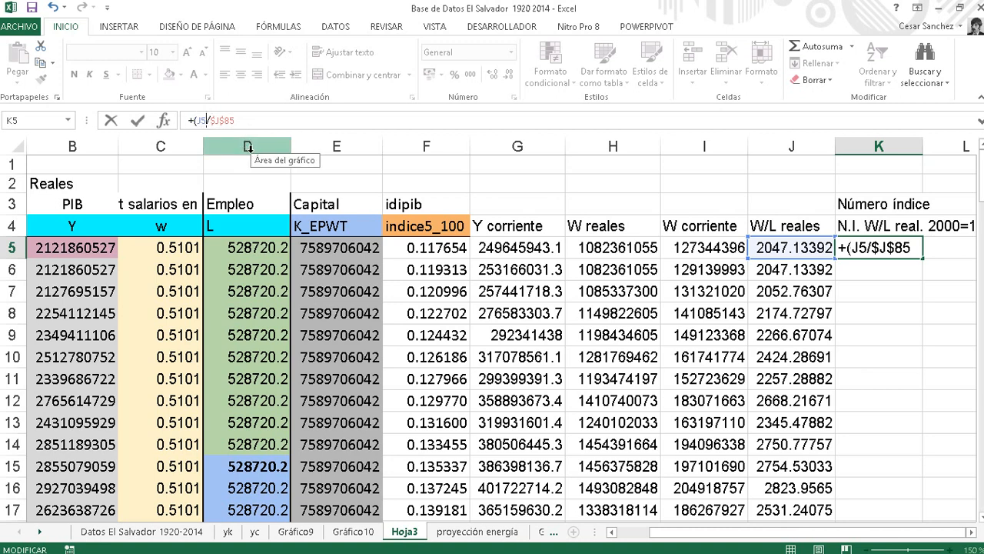
key(Right)
key(Right)
key(Right)
text()100)
key(Left)
key(Left)
key(Left)
text(*)
key(Return)
click(886, 255)
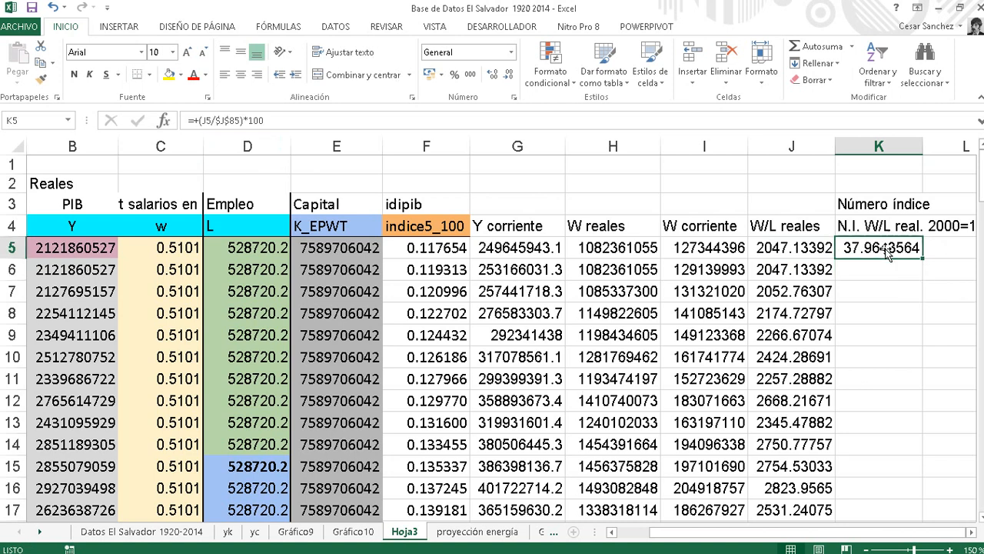
Format the index value in K5 to show two decimal places.
click(493, 75)
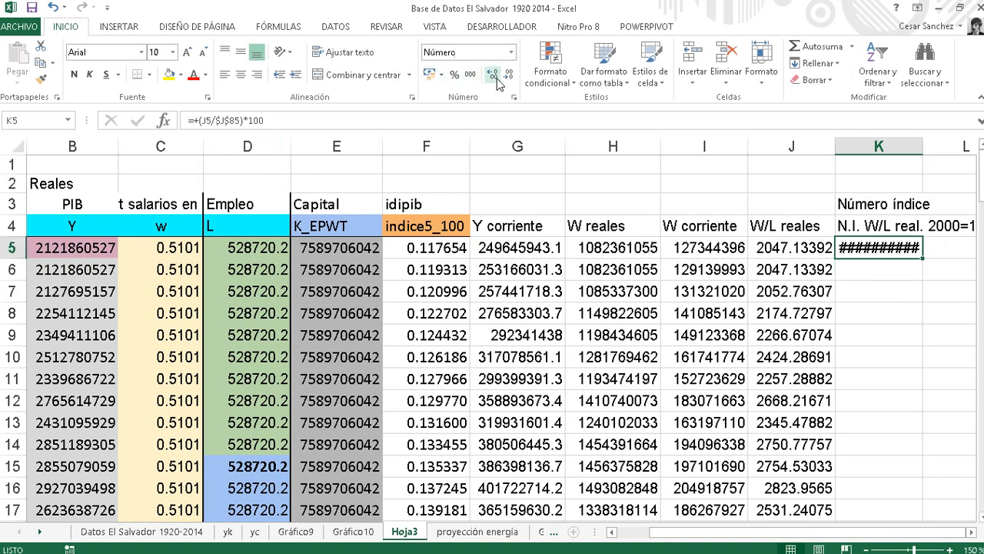
click(509, 77)
click(509, 76)
click(509, 77)
click(510, 77)
click(509, 77)
click(509, 77)
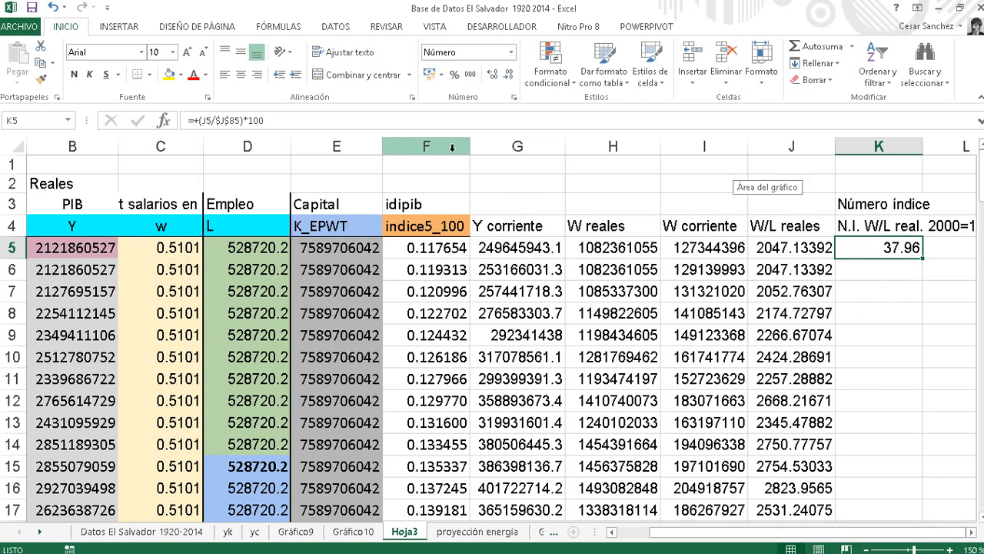
Hide columns B through E on Hoja3 so the years sit beside the calculated columns.
drag(397, 147, 244, 147)
right_click(243, 148)
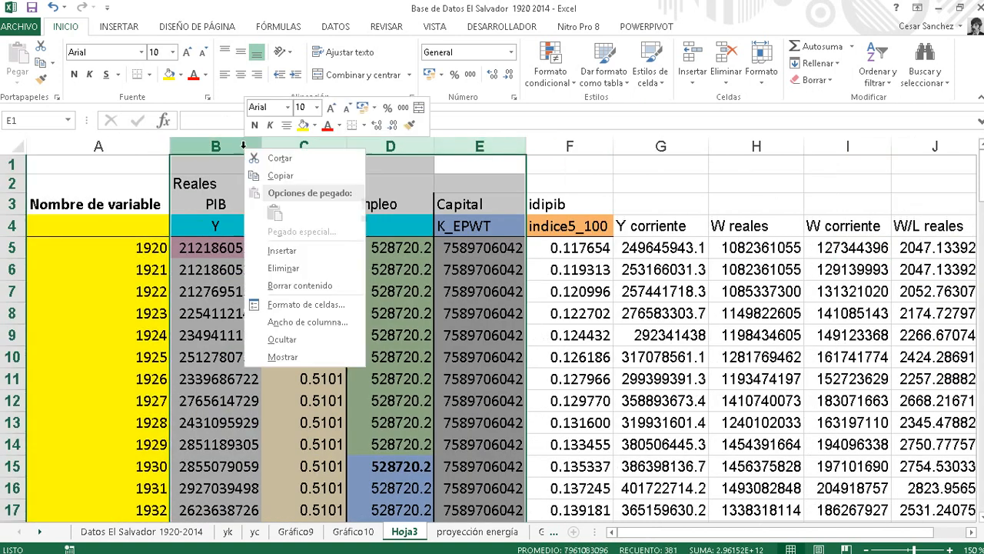
click(300, 340)
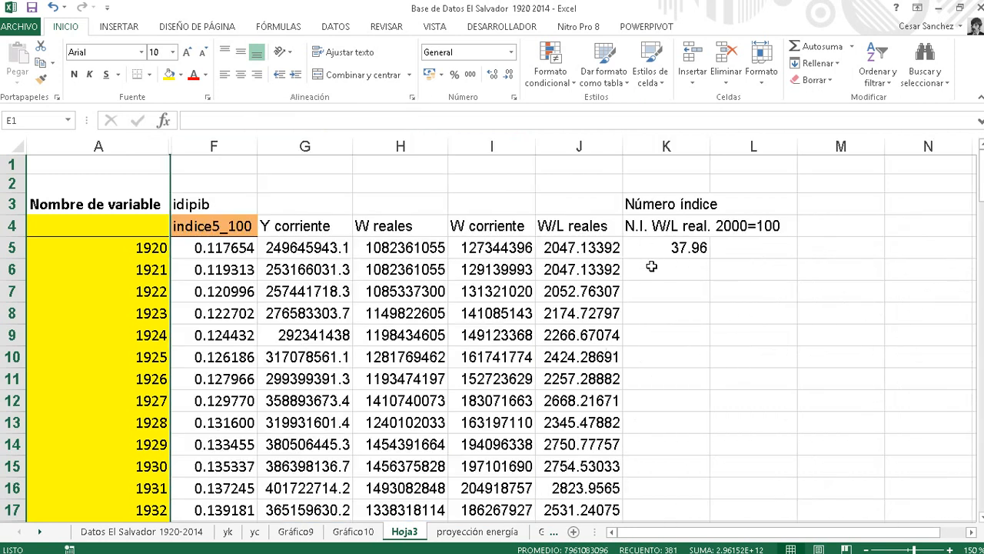
click(647, 270)
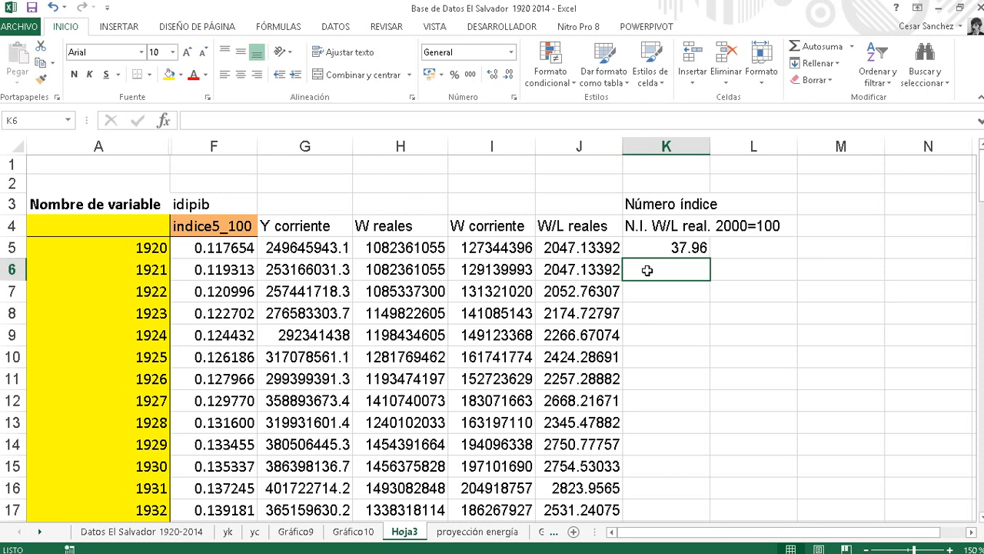
Review the index formula in K5 and fill it down column K for all the years.
click(677, 251)
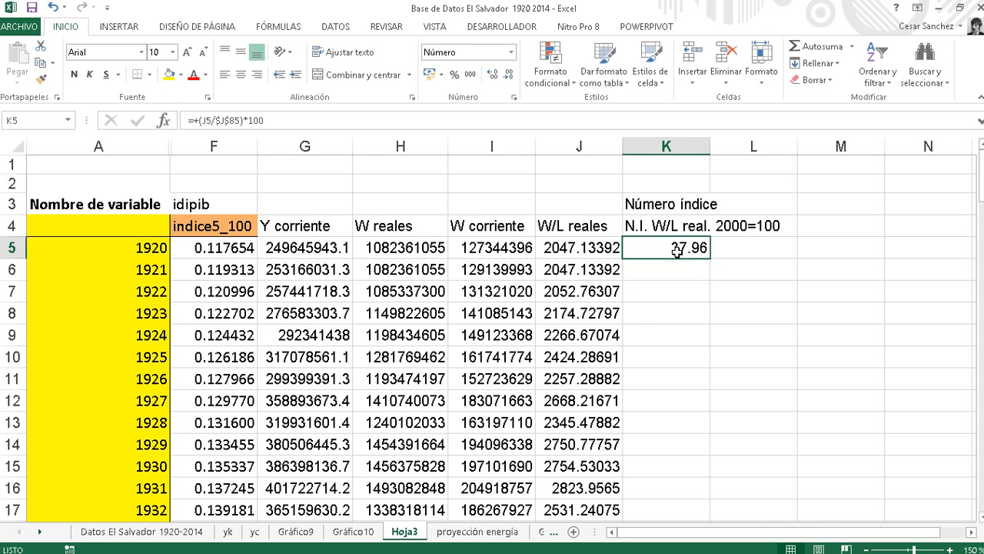
click(241, 120)
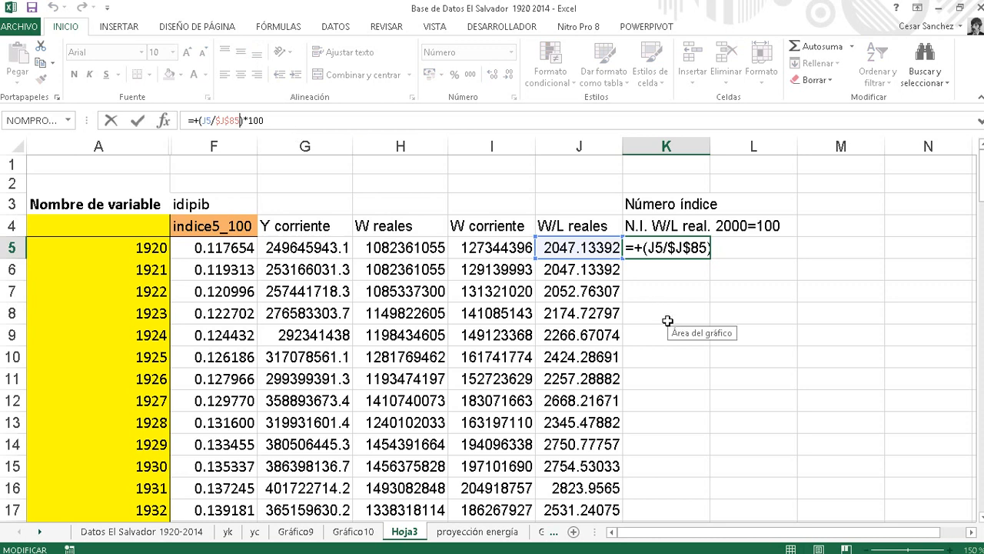
click(692, 333)
click(685, 249)
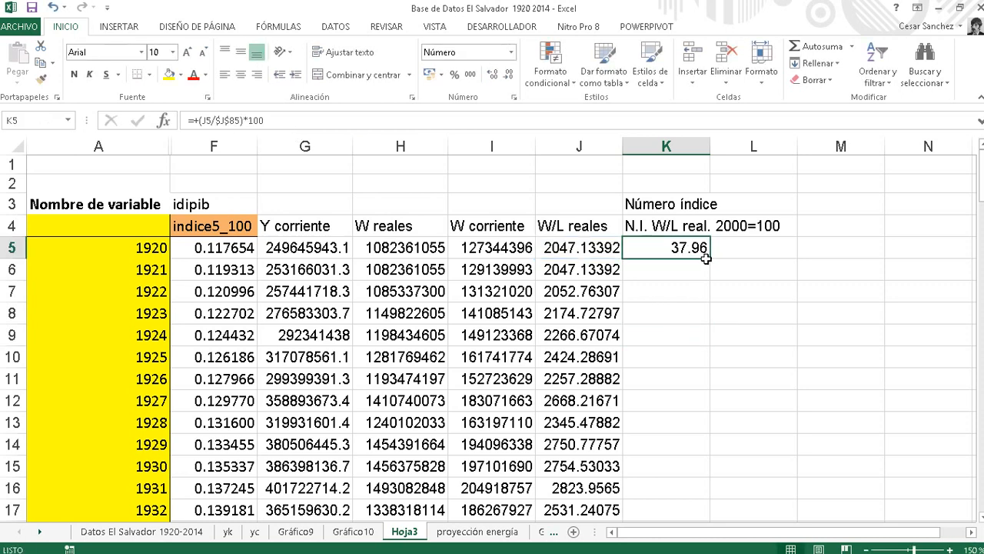
click(707, 266)
click(703, 252)
double_click(711, 259)
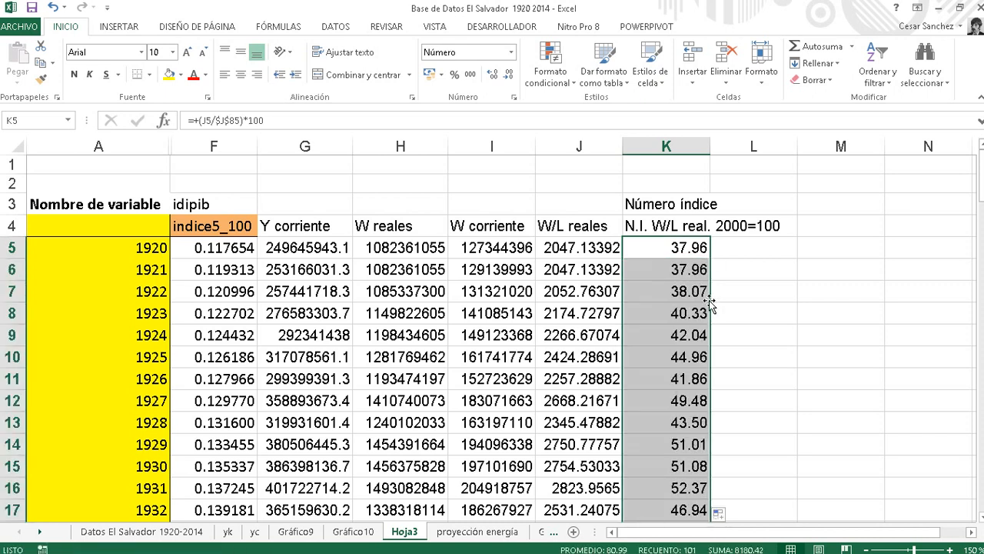
Check the index values down column K and highlight row 85 to examine the base year 2000.
scroll(689, 329, down, 1)
scroll(689, 329, down, 10)
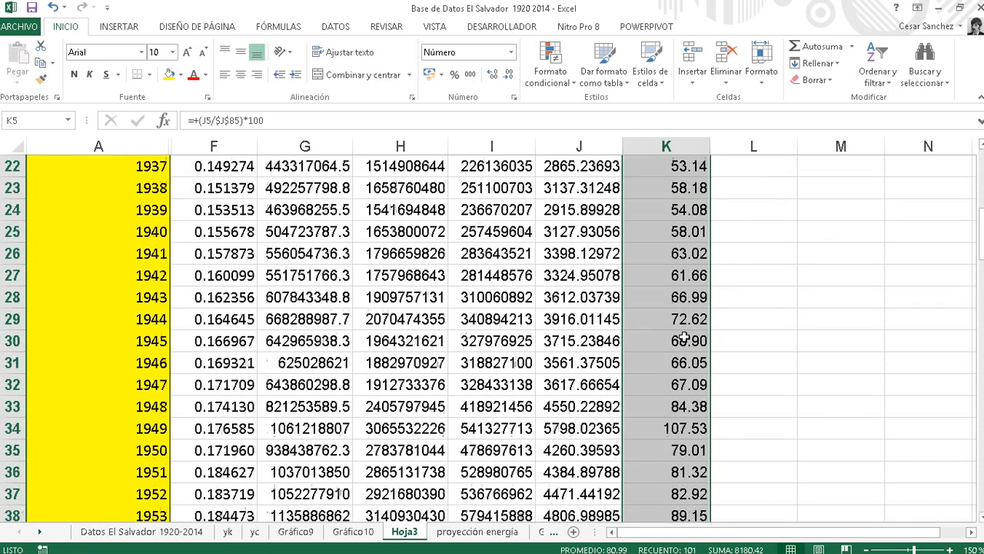
scroll(684, 340, down, 3)
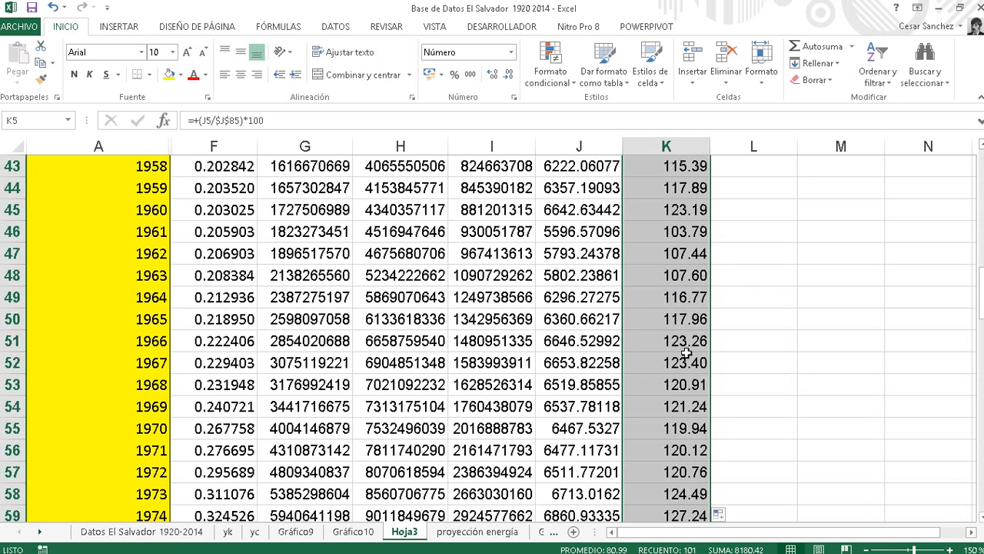
scroll(686, 353, down, 7)
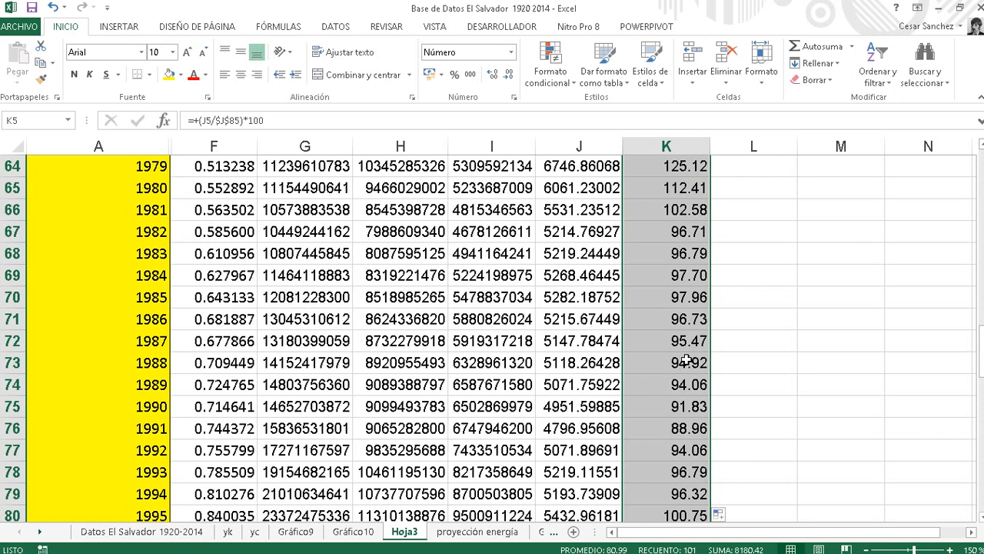
scroll(685, 376, down, 4)
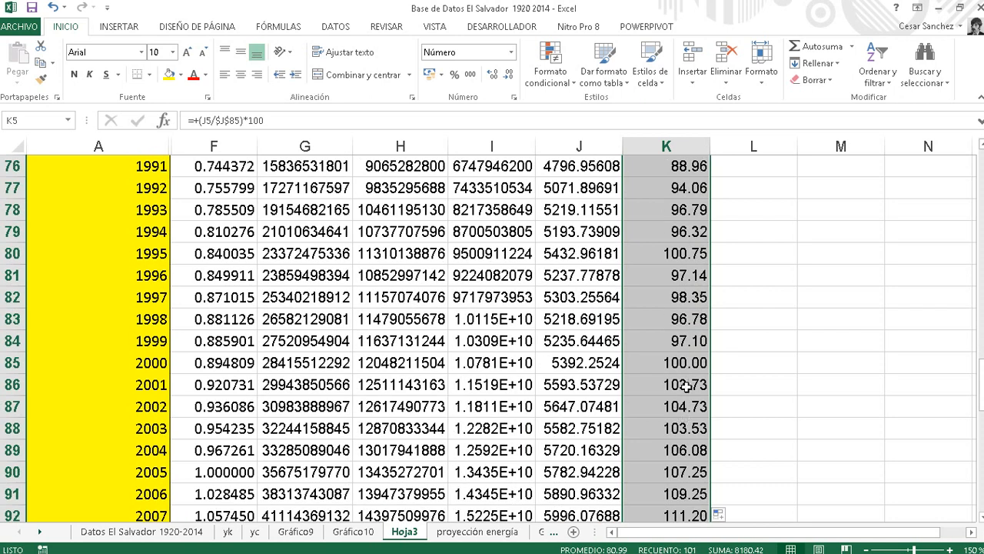
click(686, 363)
click(13, 364)
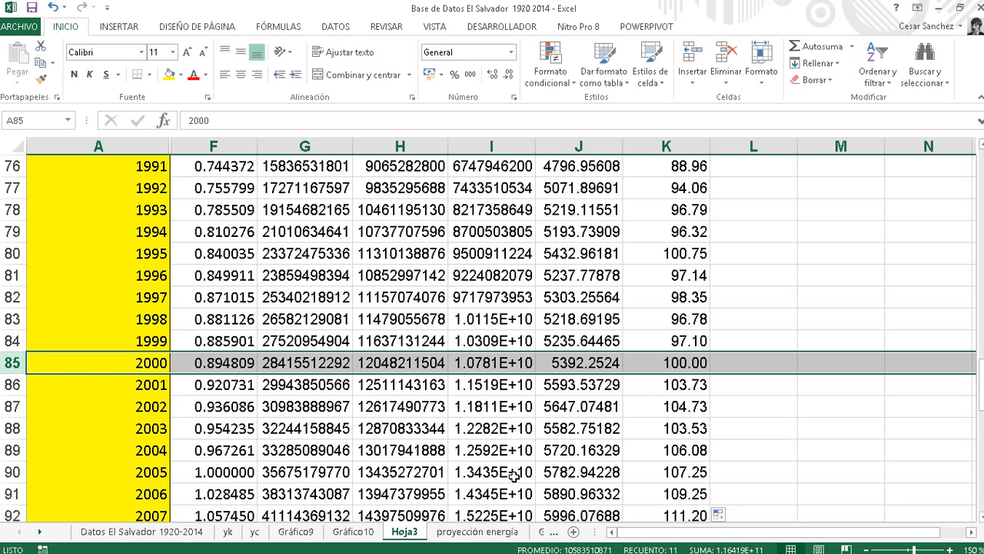
Select the years 1920 to 2010 in A4:A95 together with the index column and its header in K4:K95.
drag(980, 391, 981, 325)
click(146, 228)
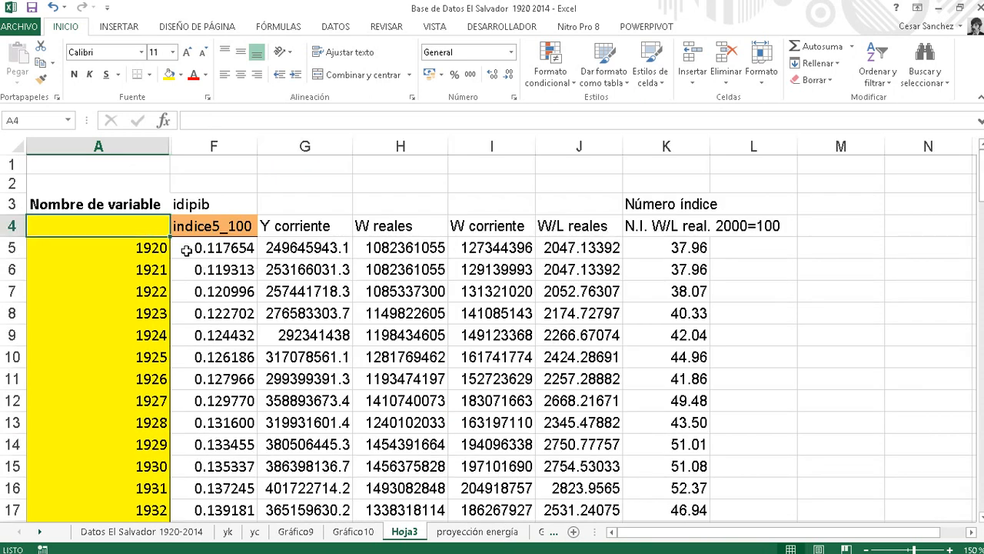
key(shift+Down)
key(ctrl+shift+Down)
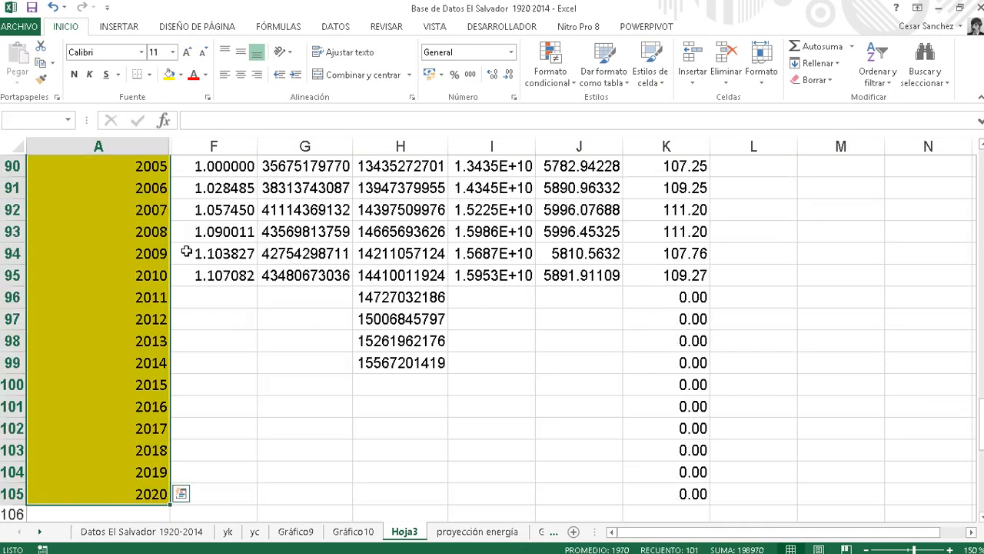
key(ctrl+shift+Up)
key(ctrl+shift+Up)
key(ctrl+shift+Up)
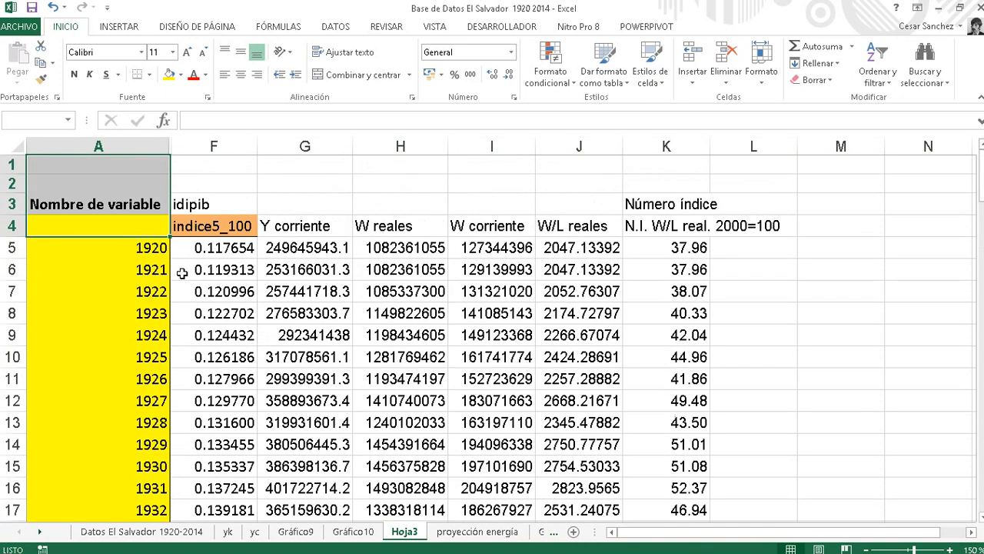
key(shift+Down)
key(shift+Down)
key(shift+Down)
key(shift+Down)
key(ctrl+shift+Down)
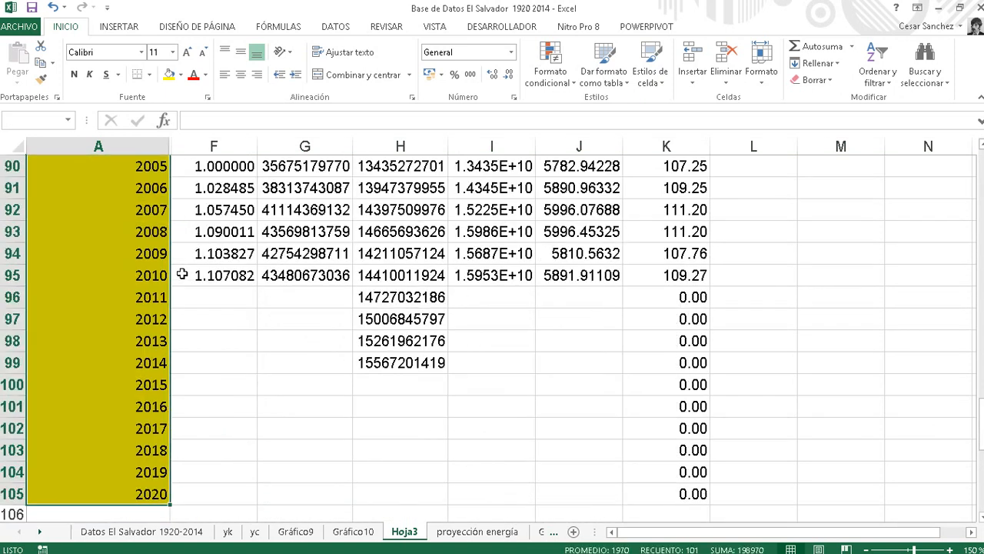
key(shift+Up)
key(shift+Up)
key(shift+Up)
key(shift+Up)
key(shift+Up)
key(shift+Up)
key(shift+Up)
key(shift+Up)
key(shift+Up)
key(shift+Up)
key(shift+Up)
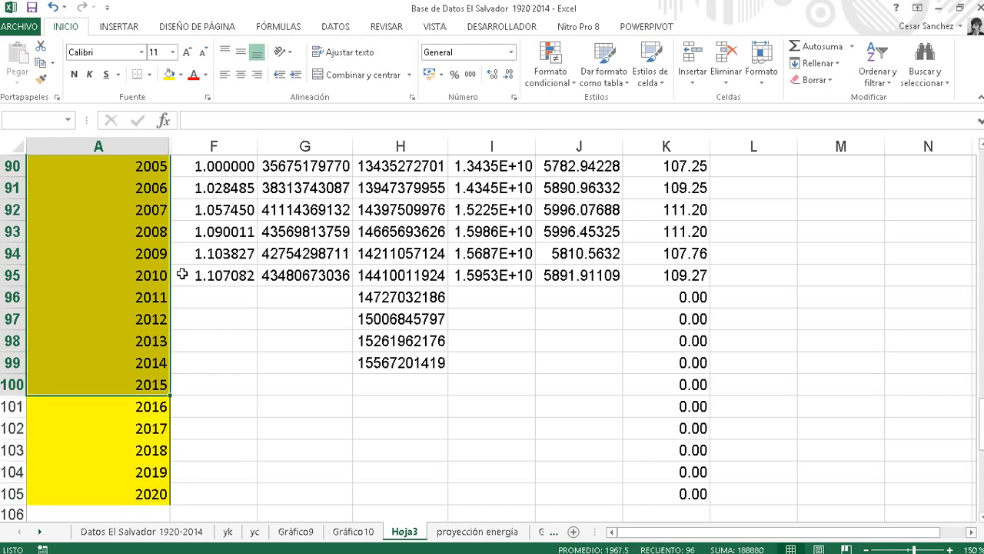
key(shift+Down)
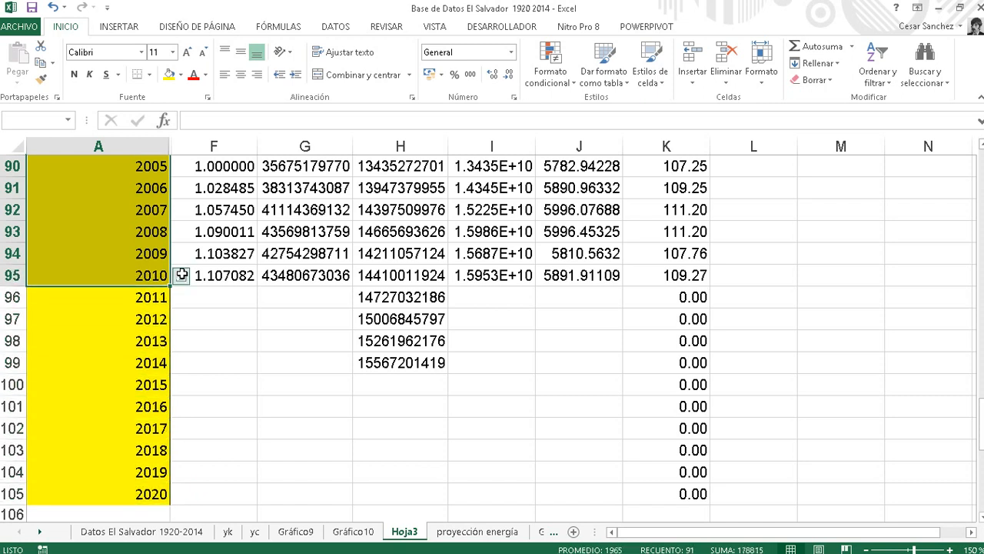
drag(982, 422, 983, 166)
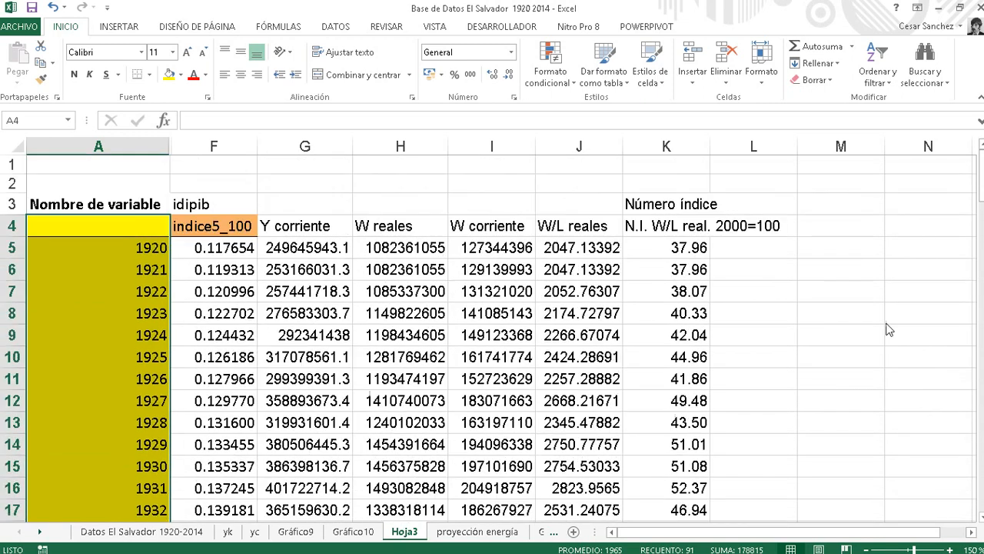
drag(652, 224, 695, 277)
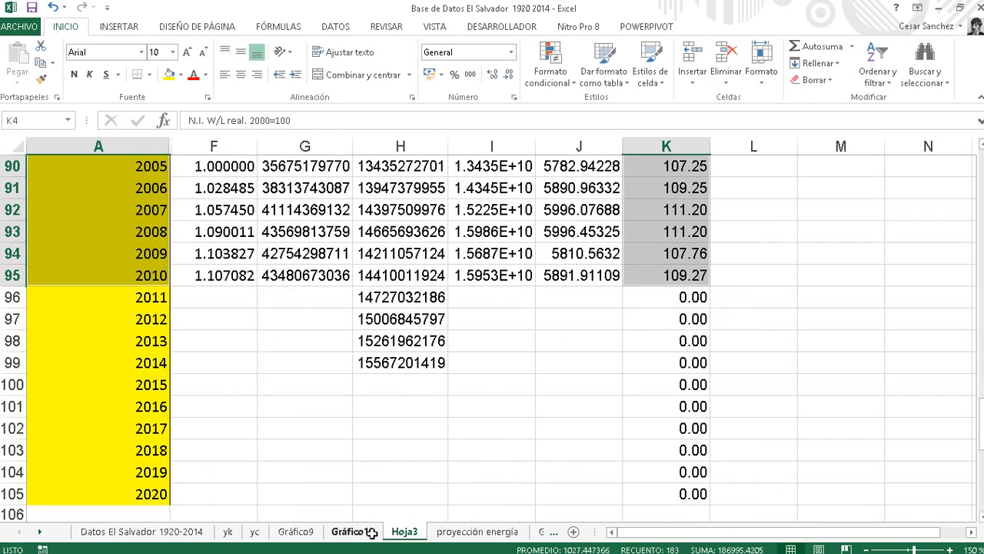
Insert a new chart sheet before Hoja3 that plots the selected wage index by year.
right_click(400, 533)
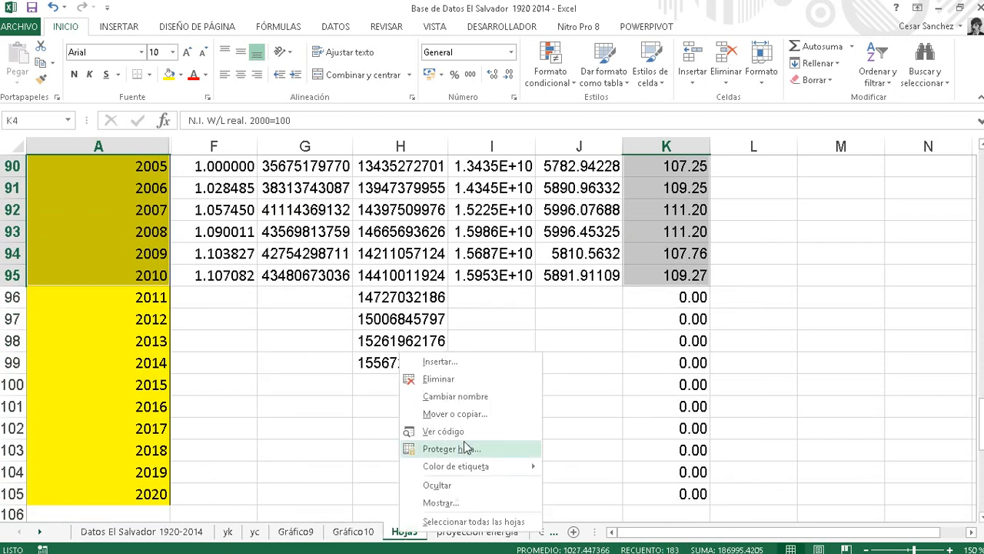
click(439, 361)
click(350, 300)
click(559, 480)
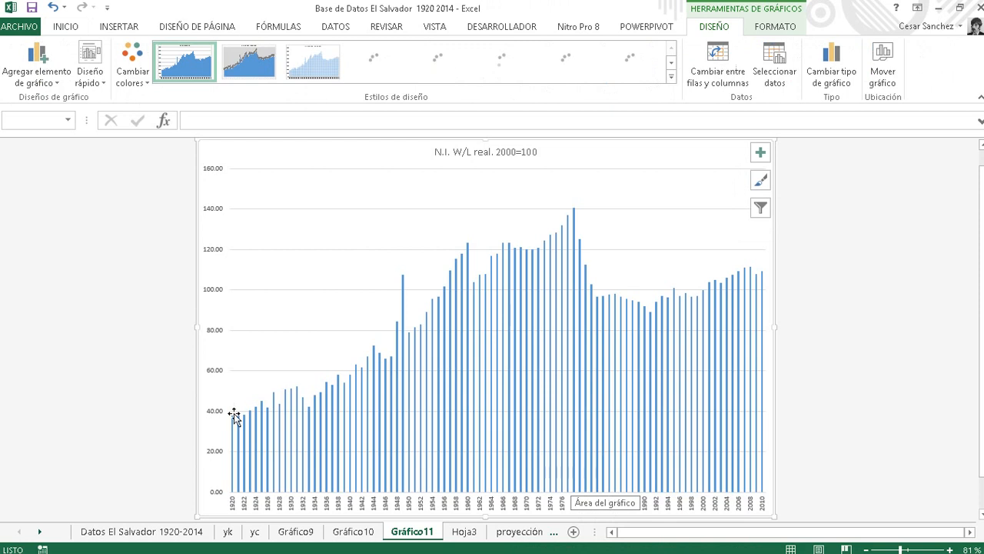
On the Gráfico10 sheet, format the chart title "W/L reales" as 24-point bold black text.
mouse_move(377, 548)
click(353, 532)
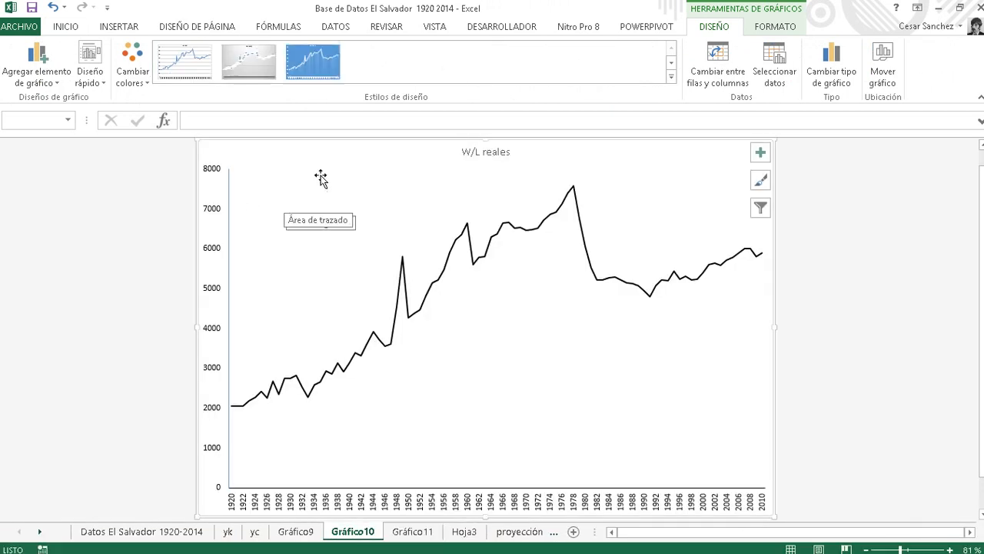
click(476, 154)
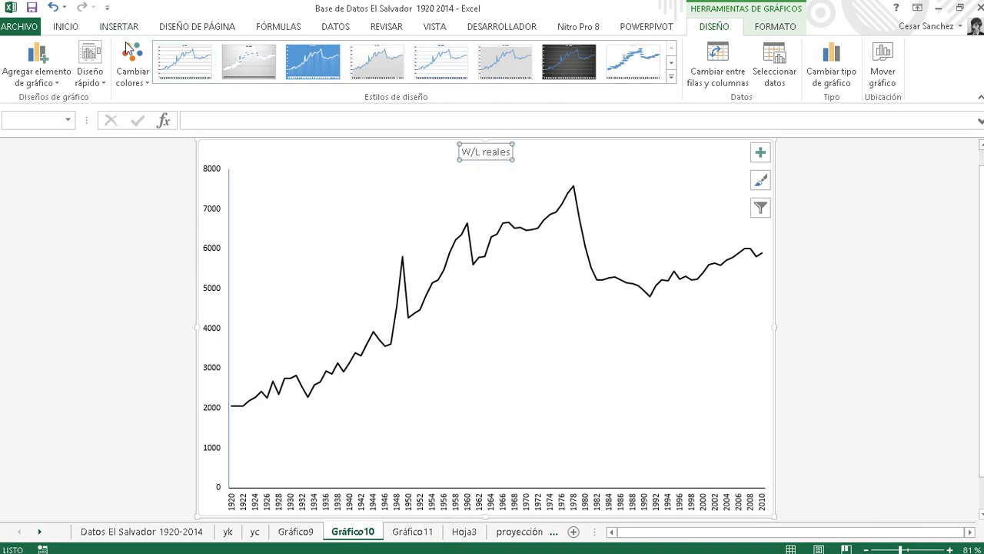
click(77, 31)
click(188, 54)
click(188, 54)
click(189, 54)
click(188, 54)
click(74, 74)
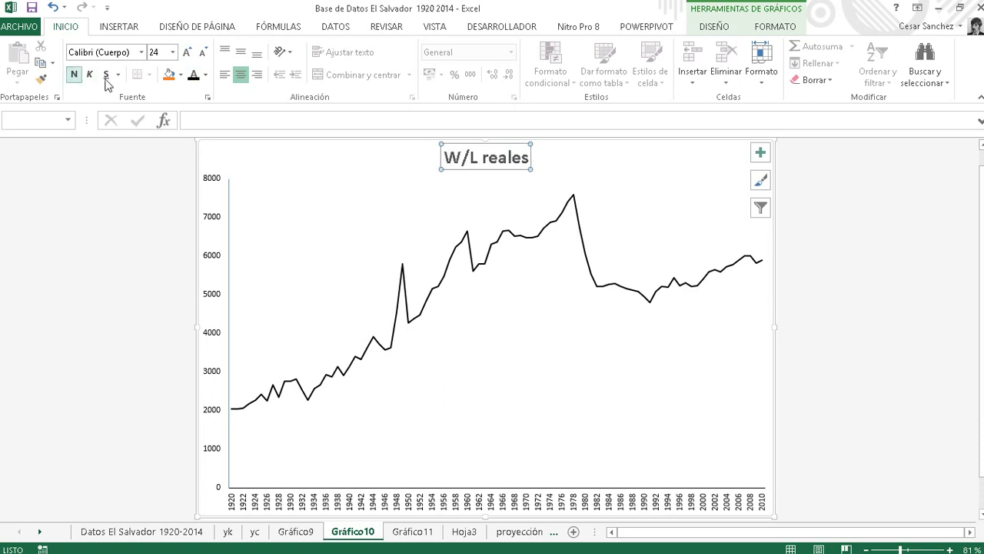
click(194, 74)
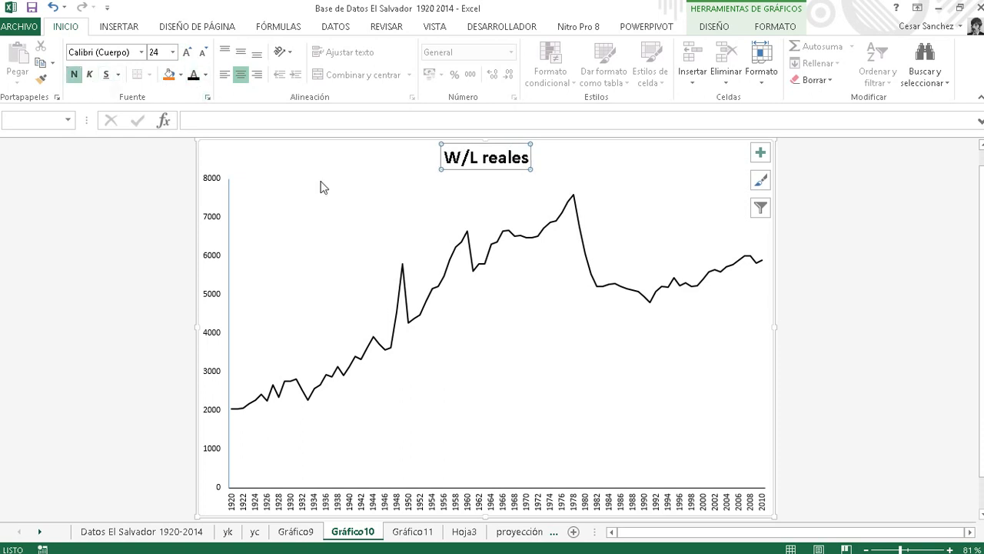
Copy the W/L reales chart on Gráfico10 and paste only its formats onto the index chart on Gráfico11.
click(228, 152)
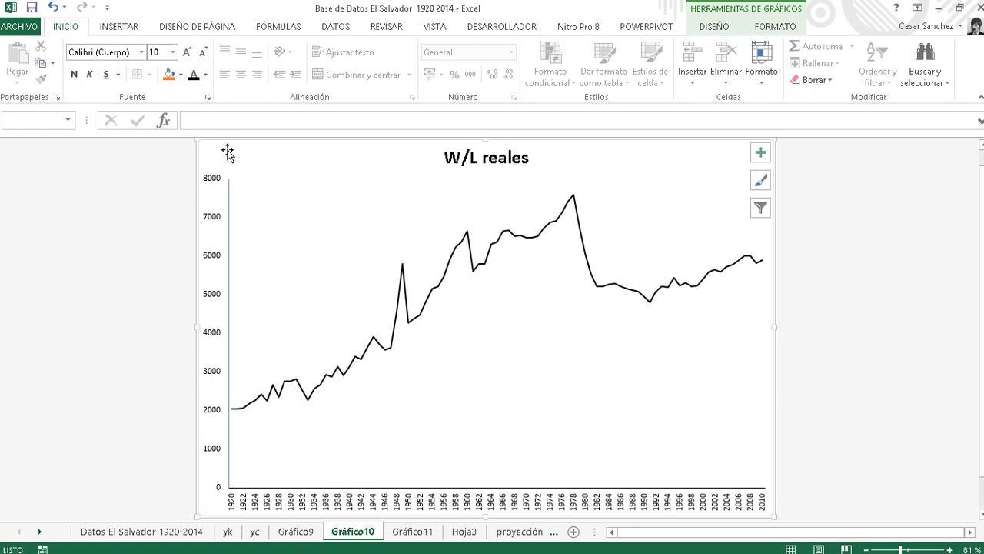
right_click(229, 151)
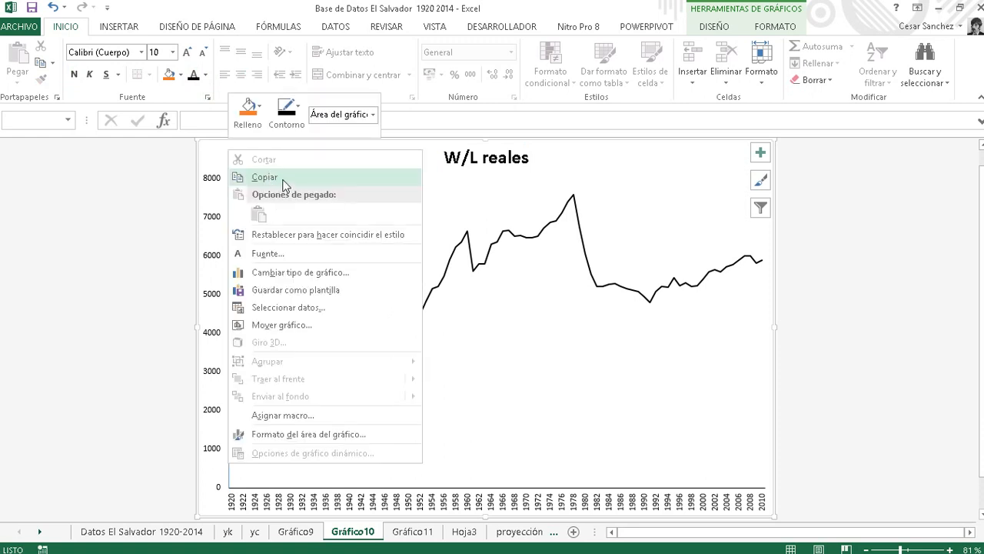
click(278, 182)
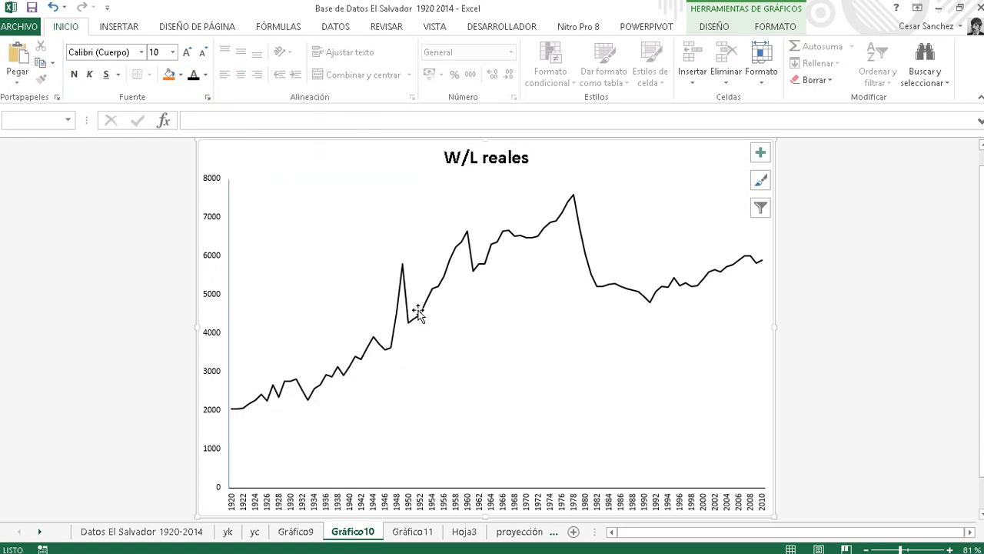
click(412, 532)
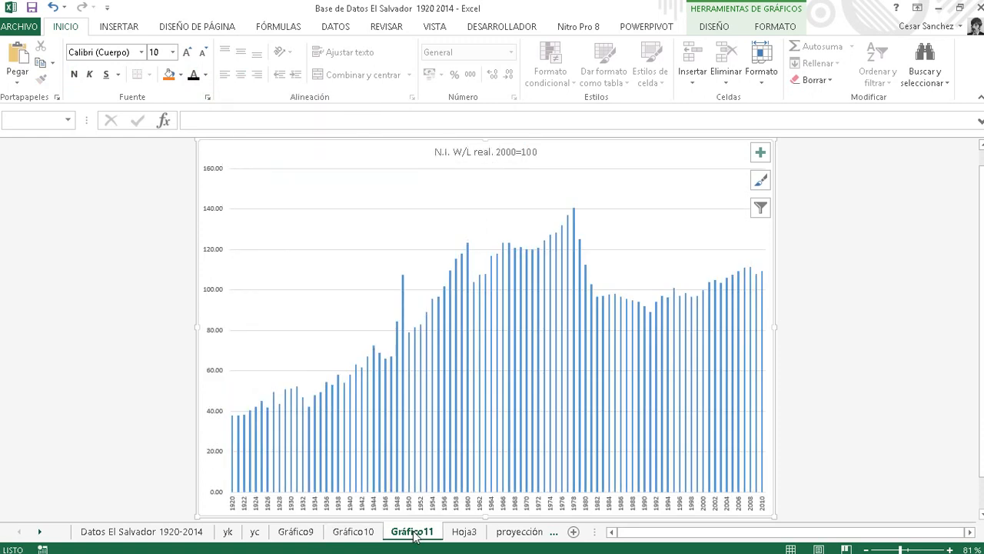
right_click(239, 154)
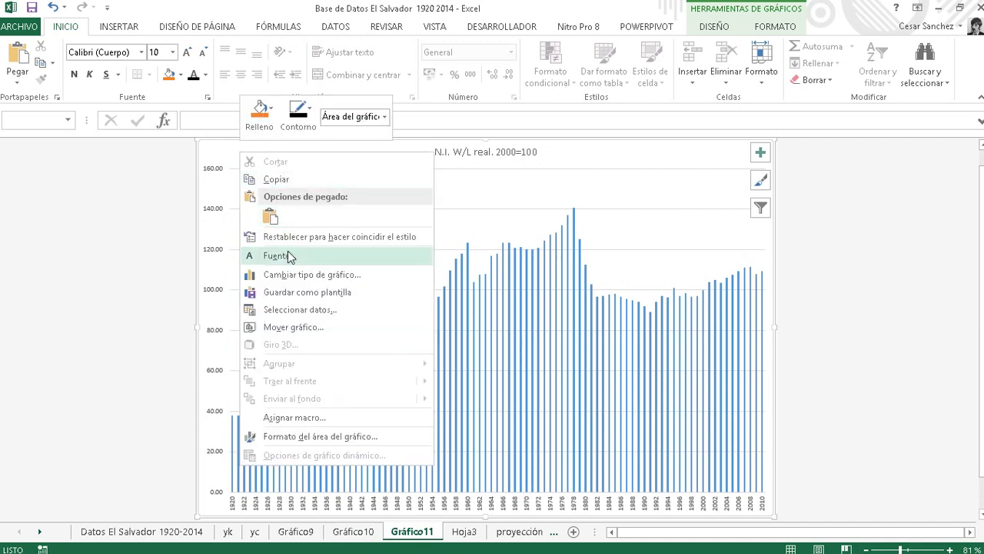
click(15, 80)
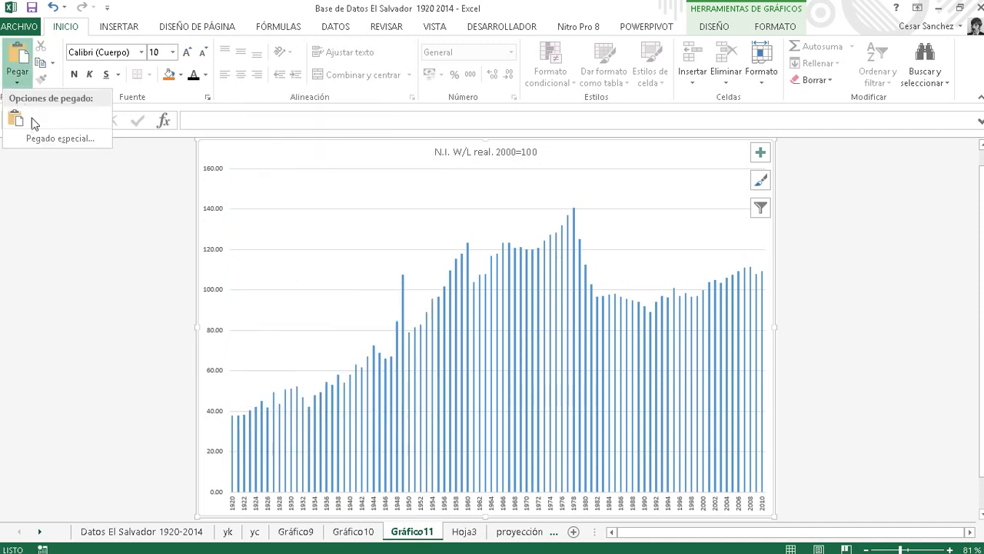
click(43, 142)
click(197, 432)
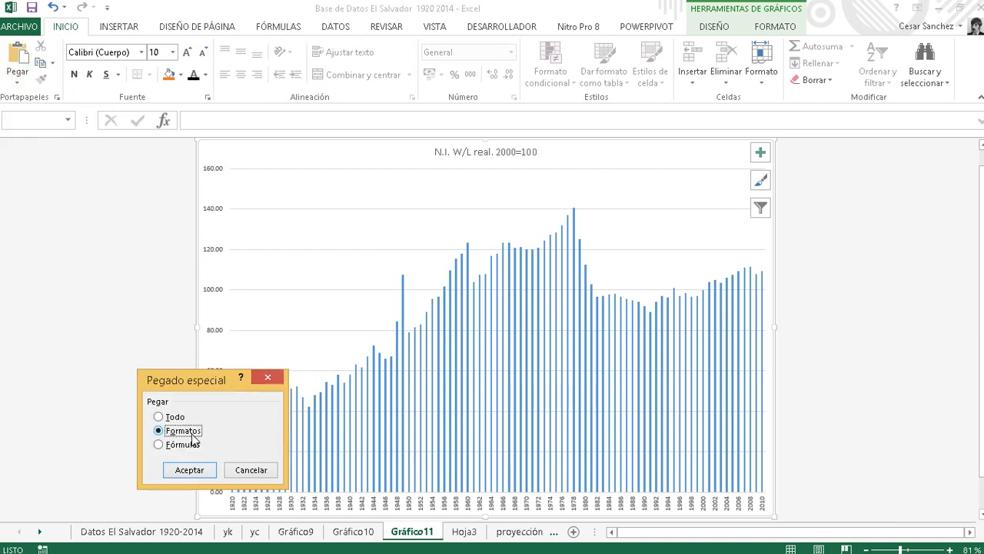
click(187, 468)
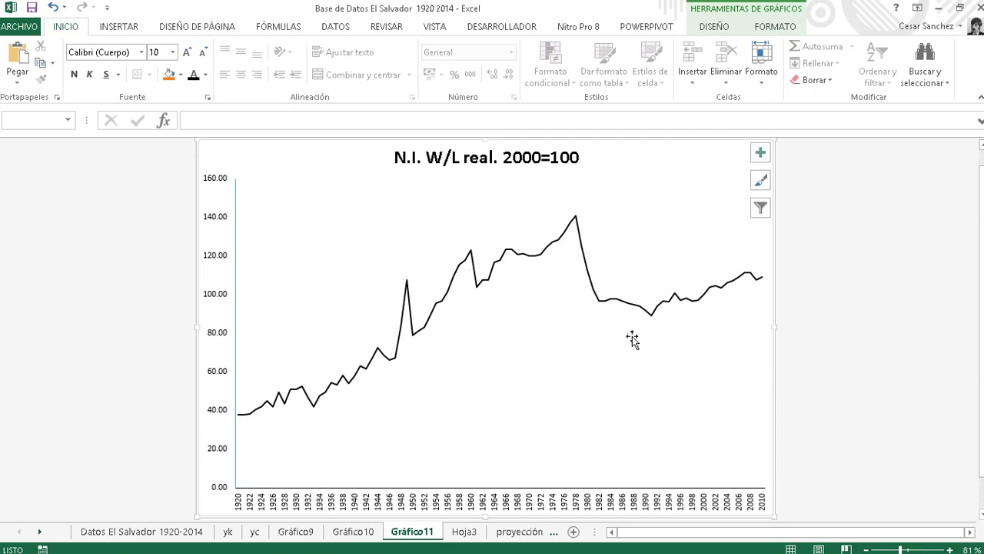
On Hoja3, clear the index formulas for 2011 to 2020 in K96:K105.
mouse_move(652, 315)
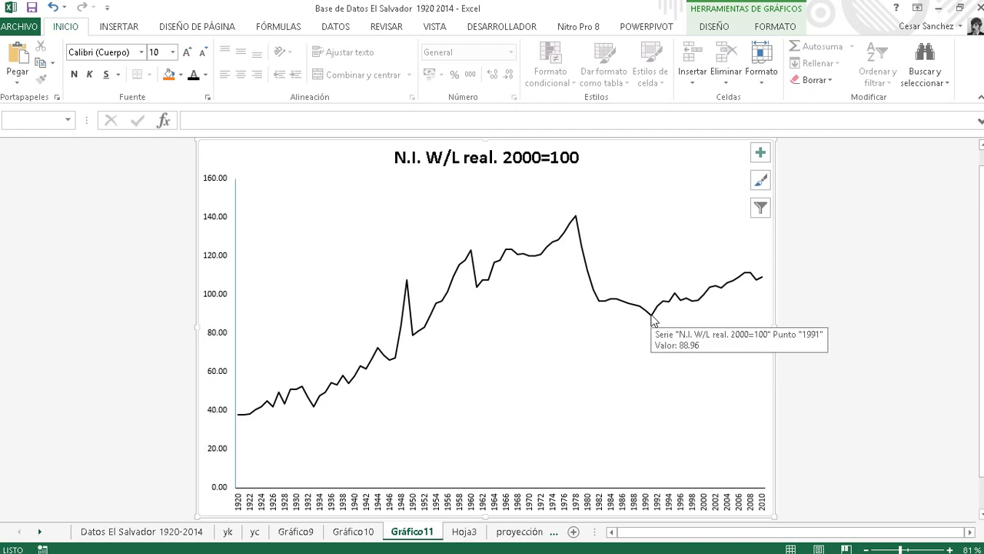
click(350, 535)
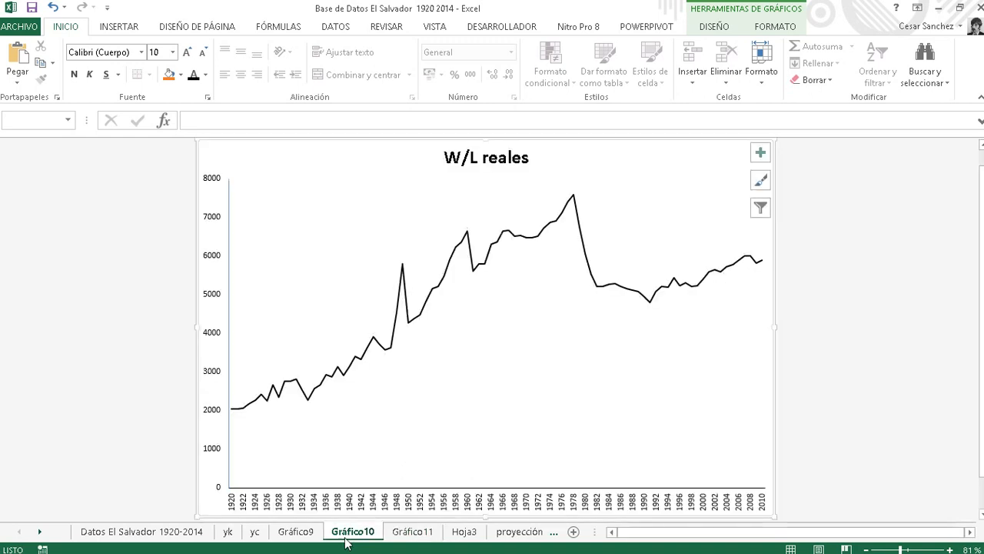
click(451, 535)
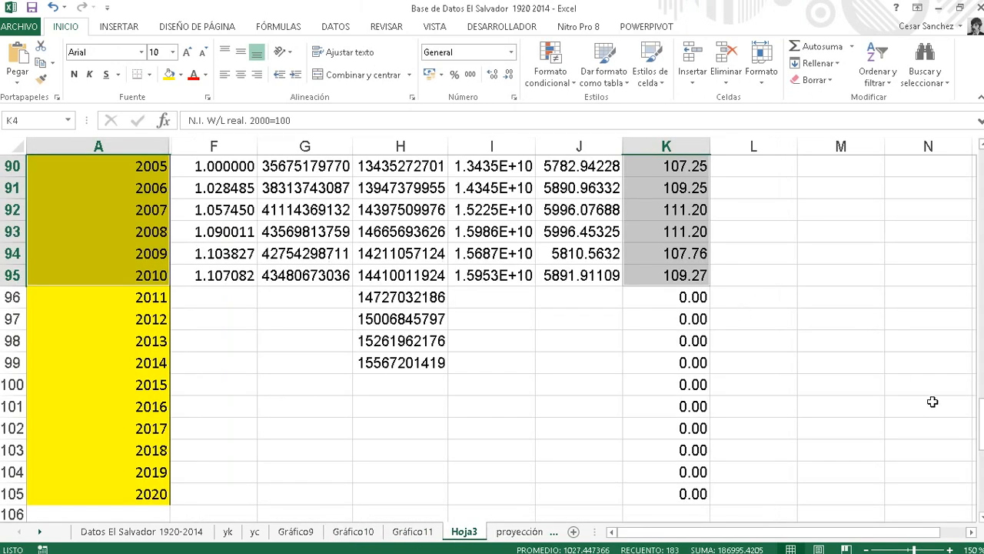
click(680, 297)
drag(668, 298, 654, 488)
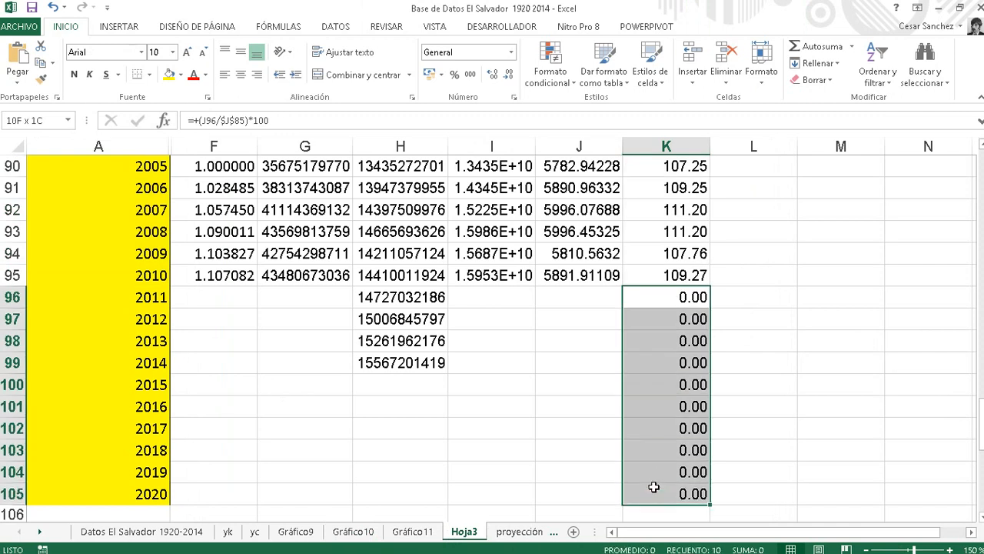
key(Delete)
key(End)
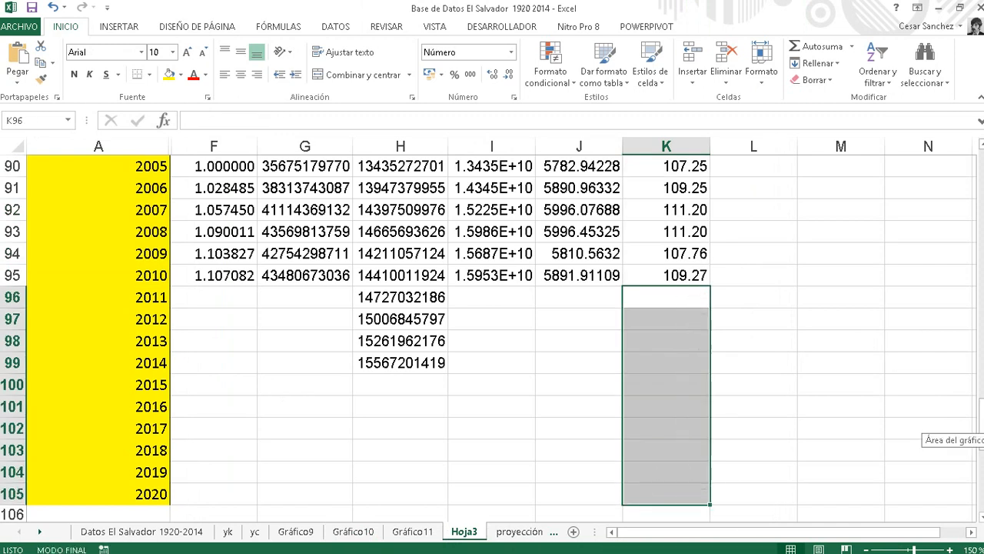
Autofit column K to its header and copy the header from K4 into L4.
drag(975, 419, 976, 173)
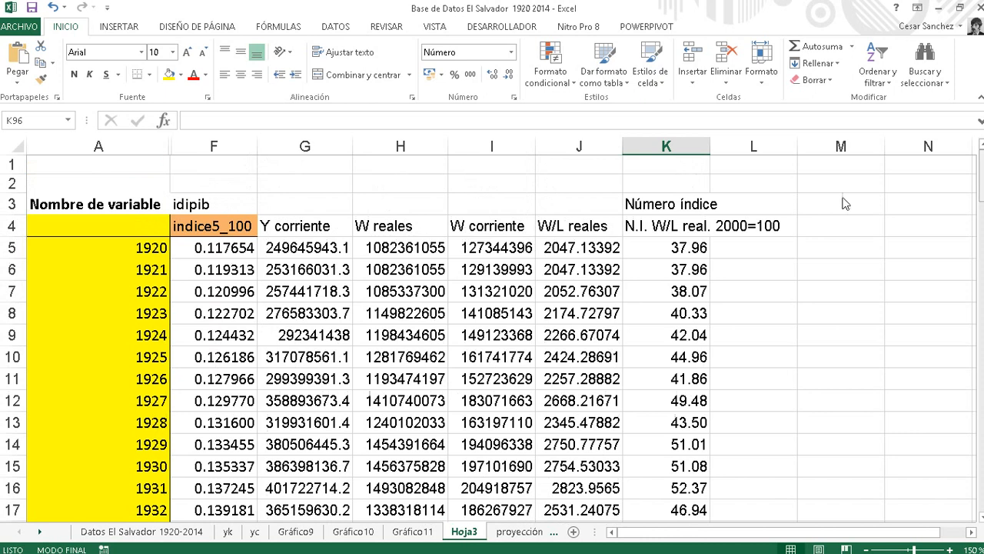
double_click(709, 146)
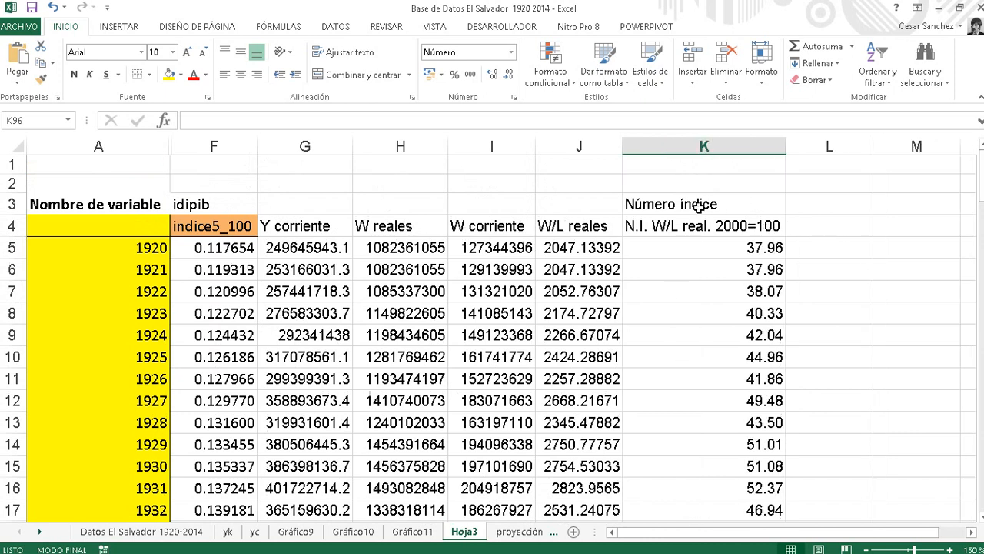
click(732, 225)
key(ctrl+c)
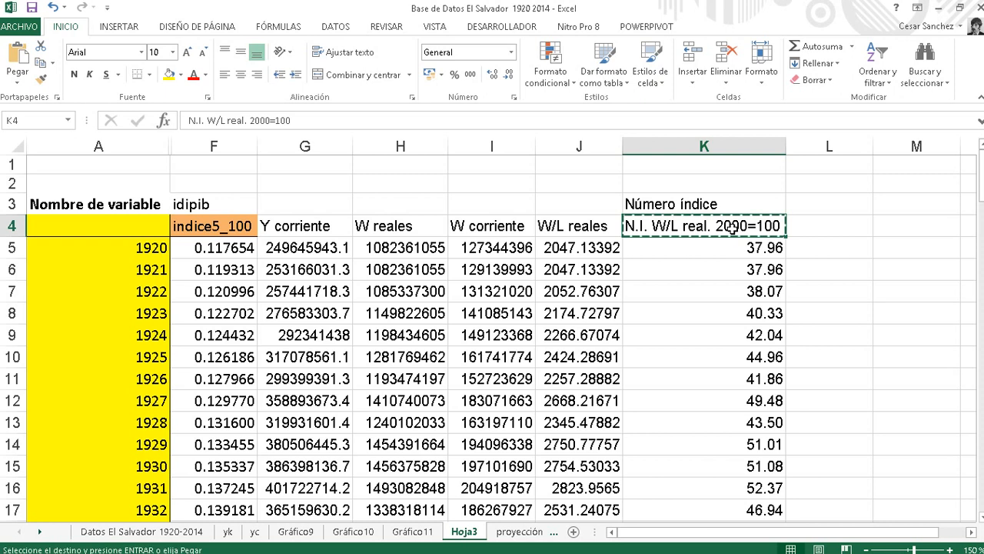
key(Right)
key(ctrl+v)
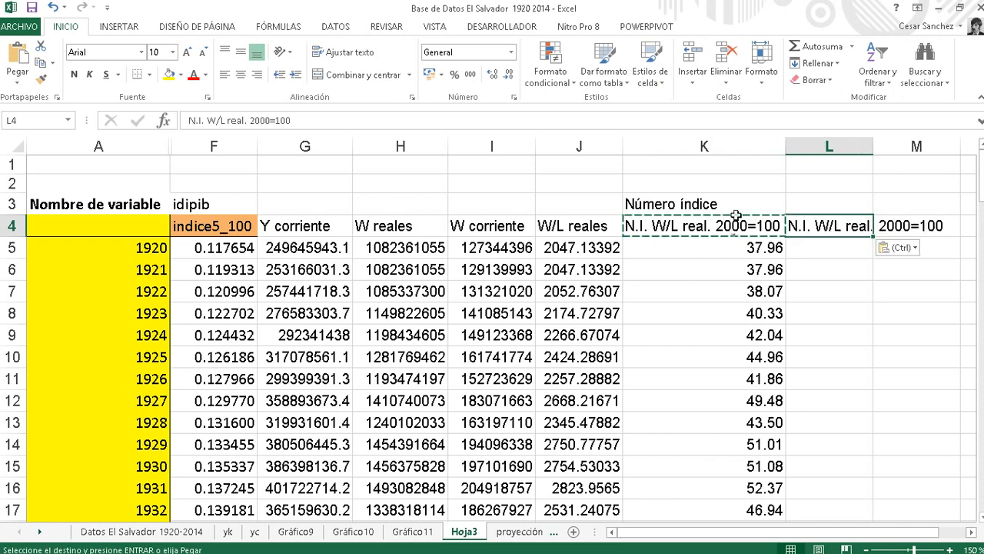
click(889, 225)
click(836, 226)
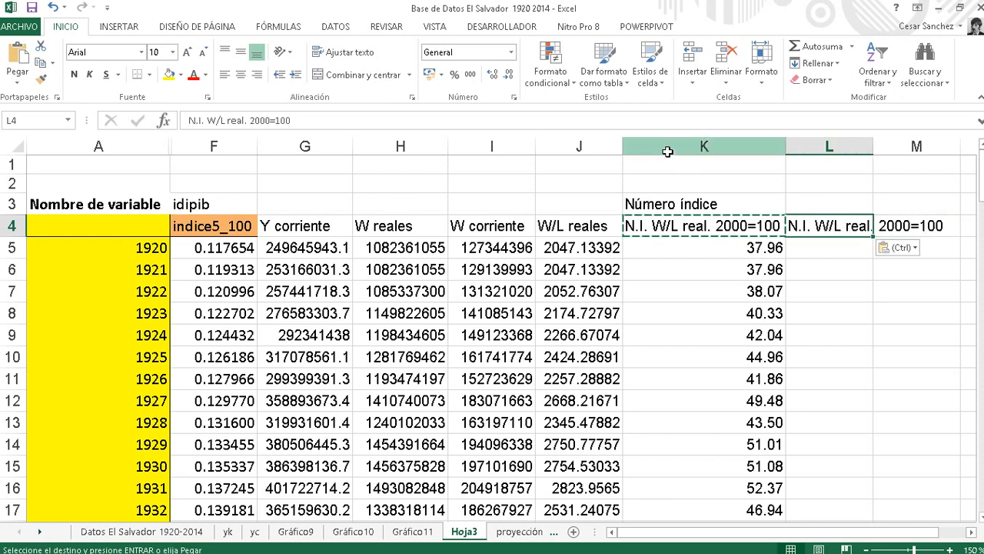
Change the header in L4 to "N.I. W/L real. 78=100".
click(266, 120)
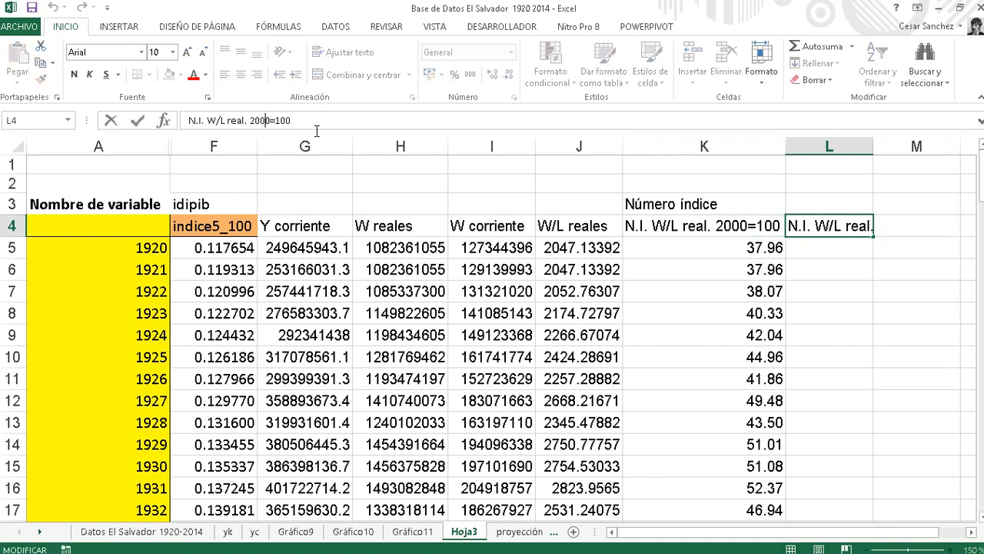
key(BackSpace)
key(BackSpace)
key(BackSpace)
key(BackSpace)
text(78)
key(Return)
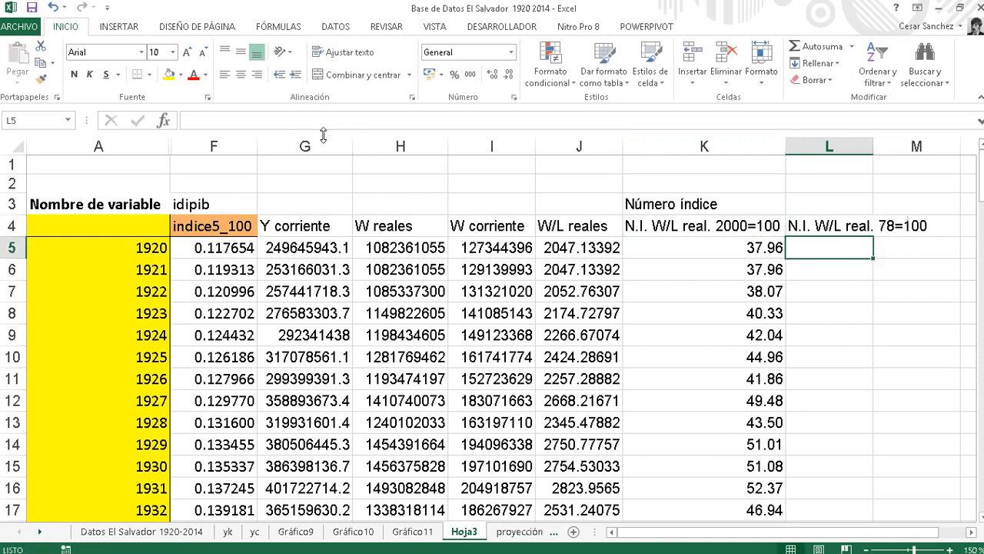
Enter the 1978-based index formula +(J5/$J$63)*100 in L5.
text(+)
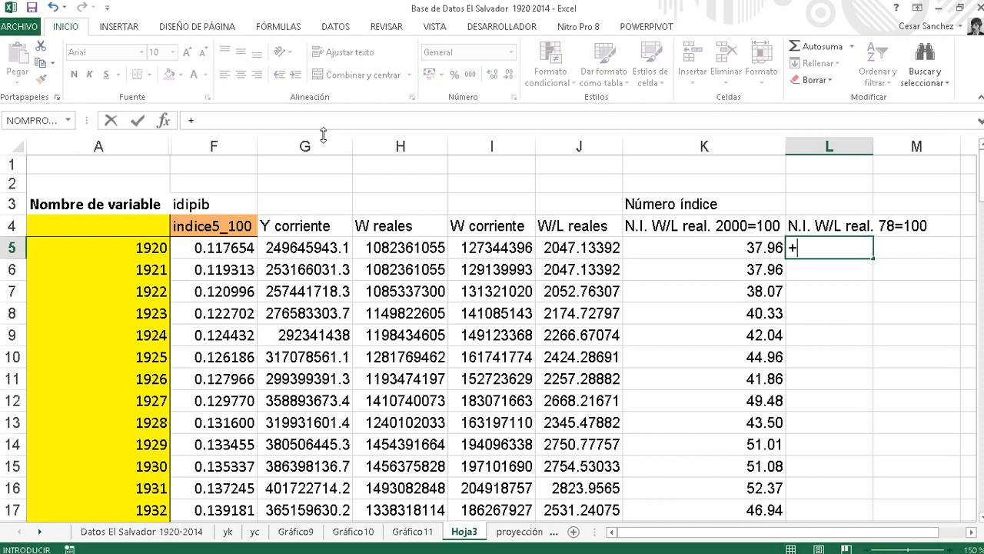
click(563, 249)
text(/)
scroll(573, 307, down, 6)
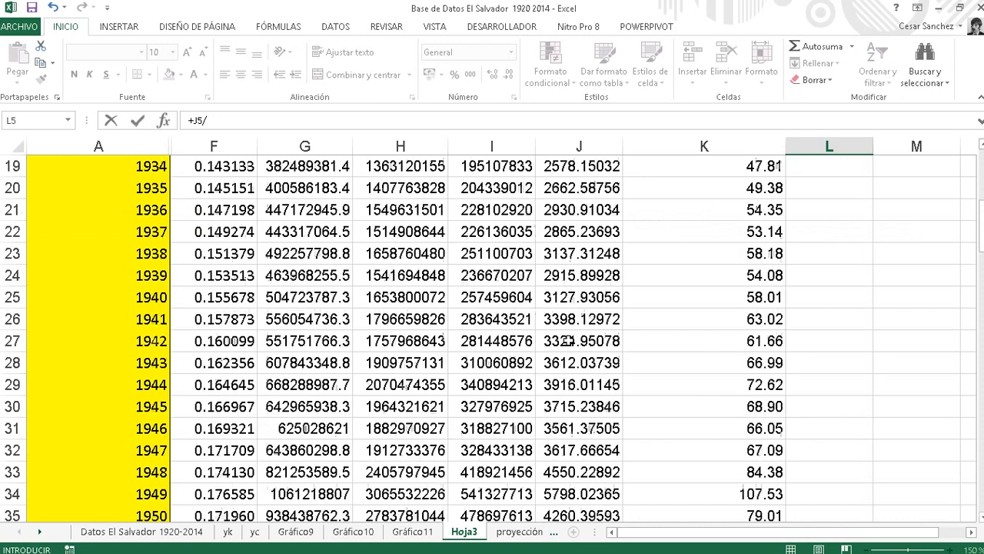
scroll(568, 360, down, 12)
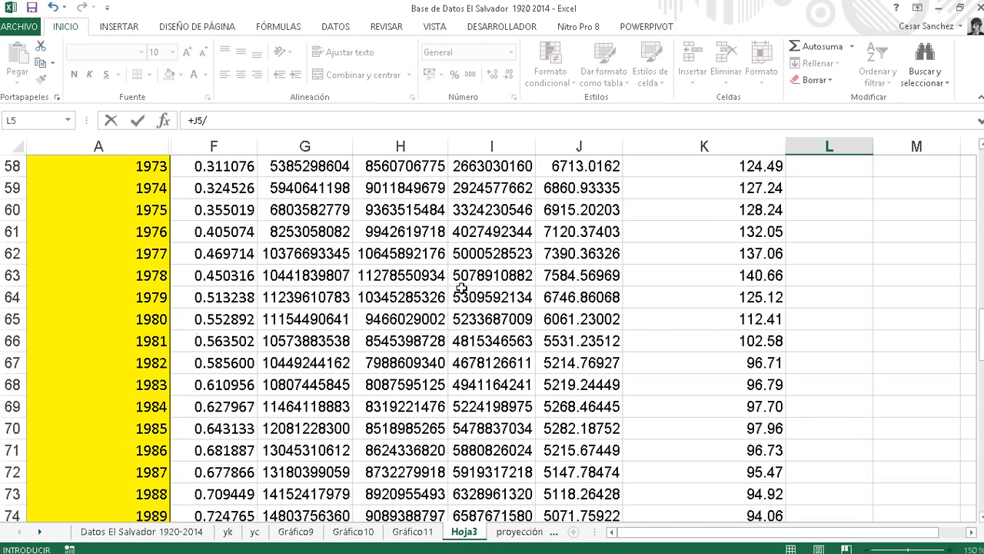
click(569, 281)
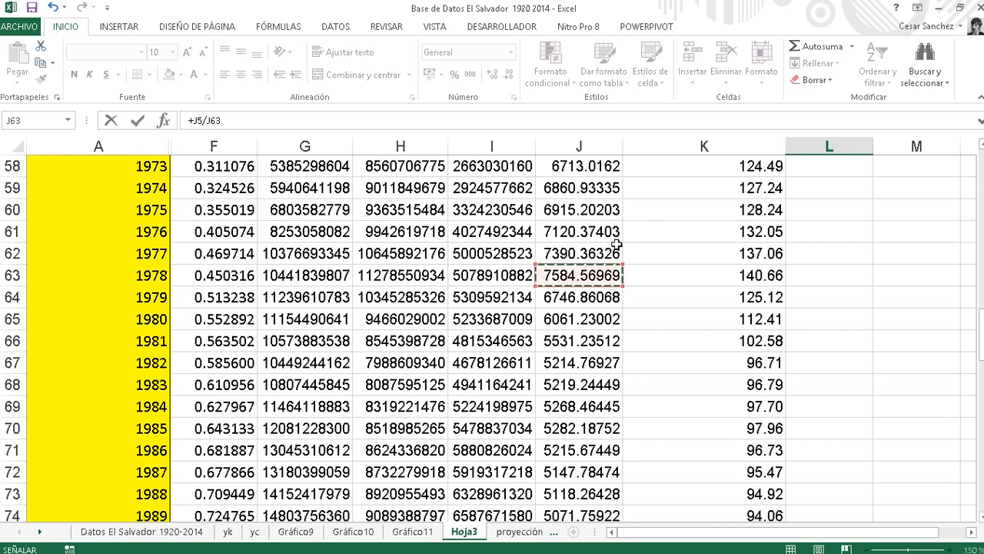
click(221, 120)
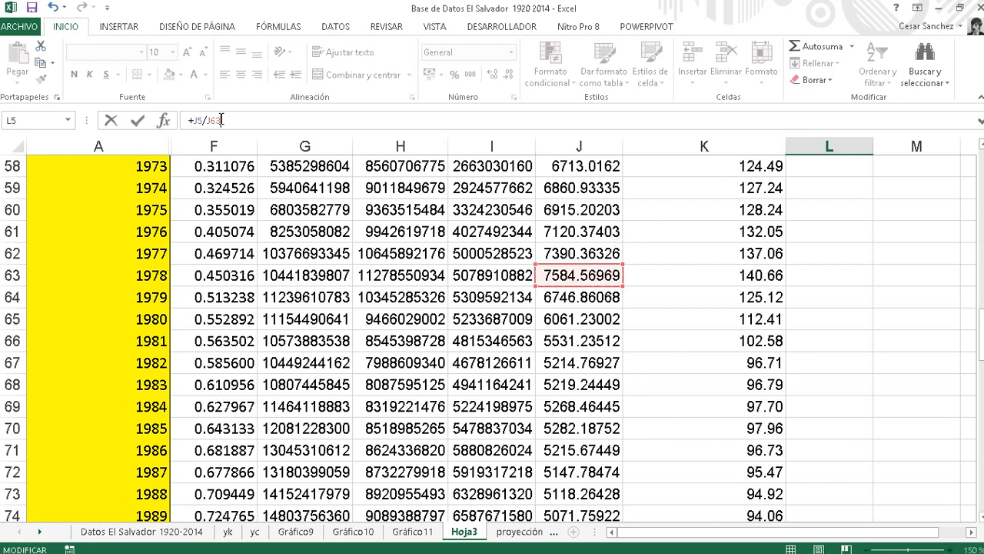
key(F4)
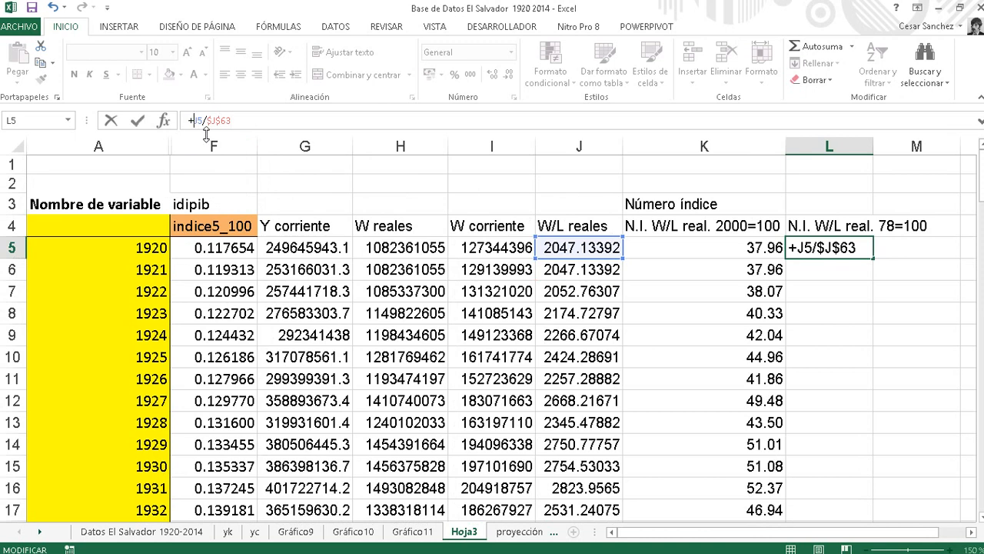
text(()
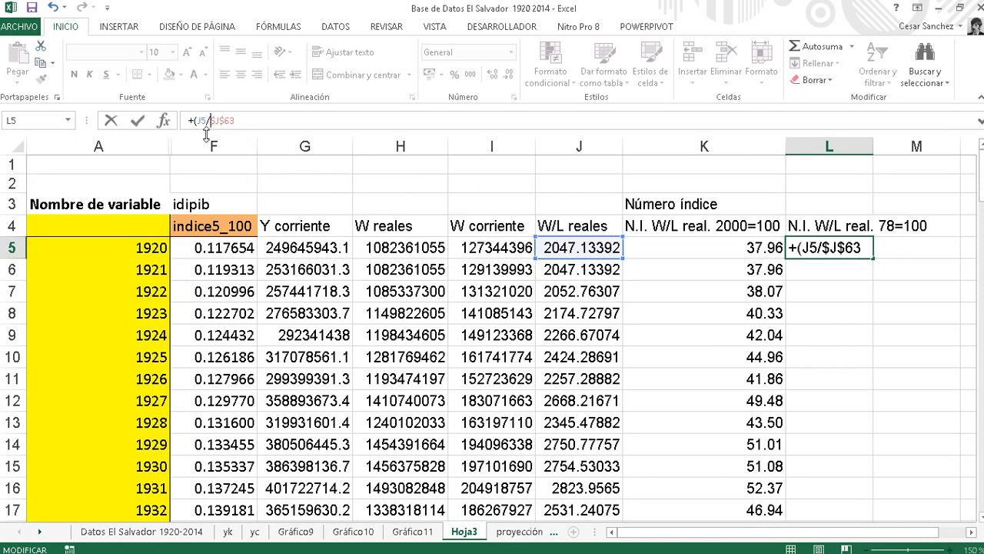
text()*100)
key(Return)
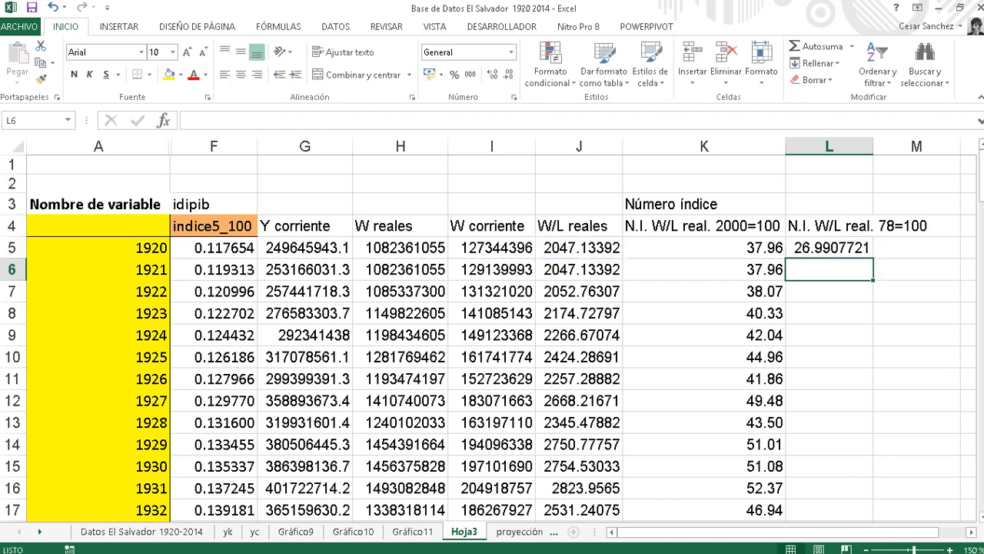
Format L5 with two decimal places and fill its formula down column L alongside the yearly data.
click(845, 252)
click(508, 73)
click(508, 74)
click(508, 73)
click(508, 74)
click(509, 74)
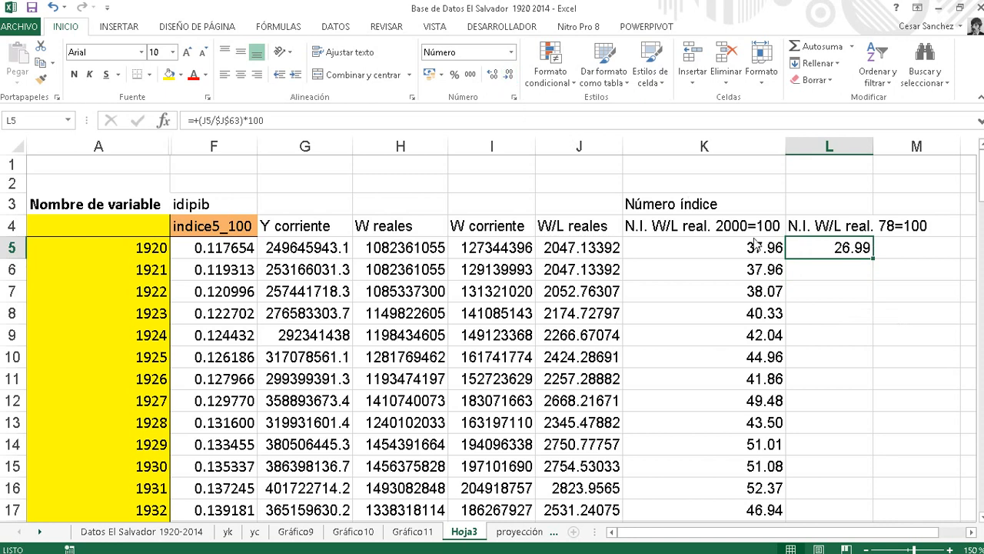
double_click(876, 258)
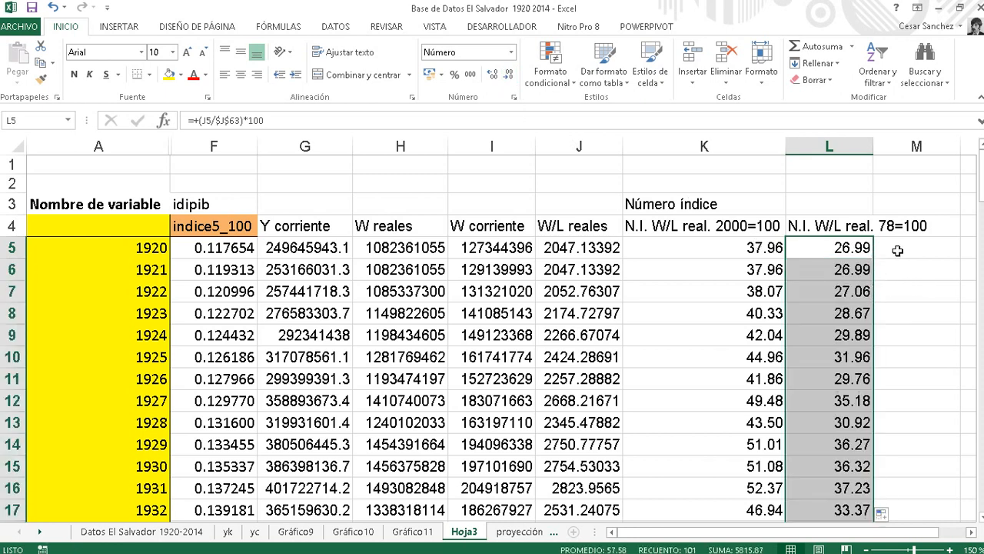
Enter a formula in M5 that divides the 1920 index in K5 by the 1978 index in K63.
click(898, 251)
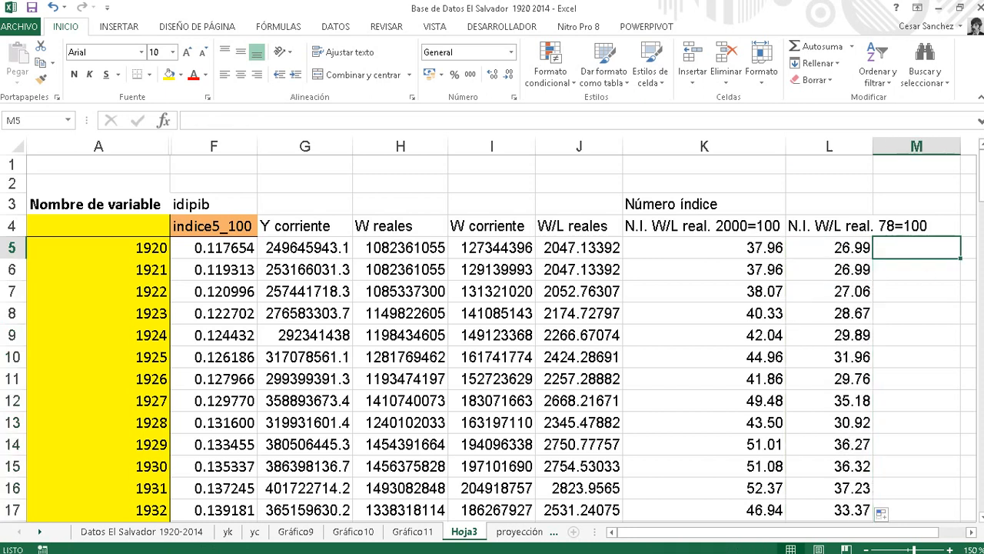
text(+)
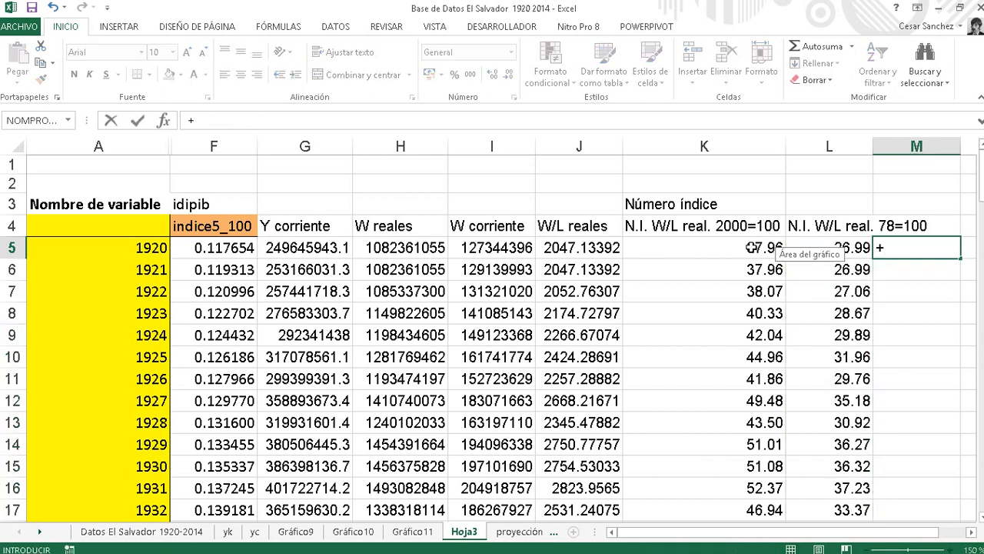
click(752, 247)
text(/)
scroll(751, 326, down, 8)
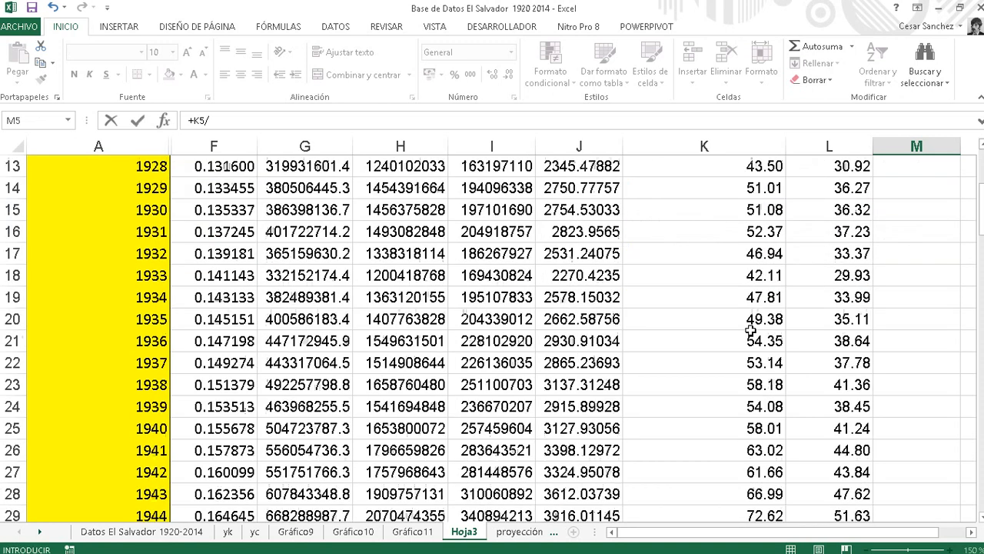
scroll(749, 342, down, 2)
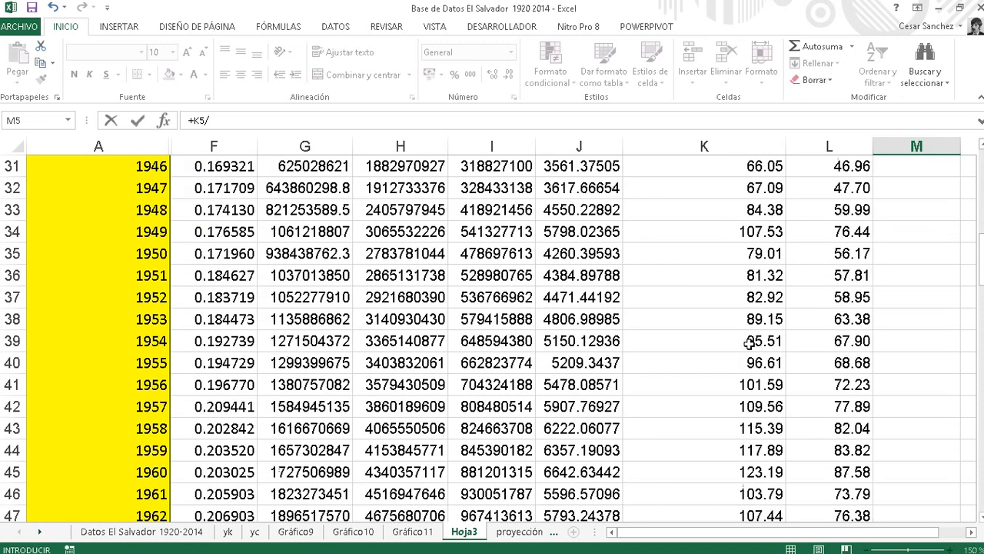
scroll(748, 345, down, 7)
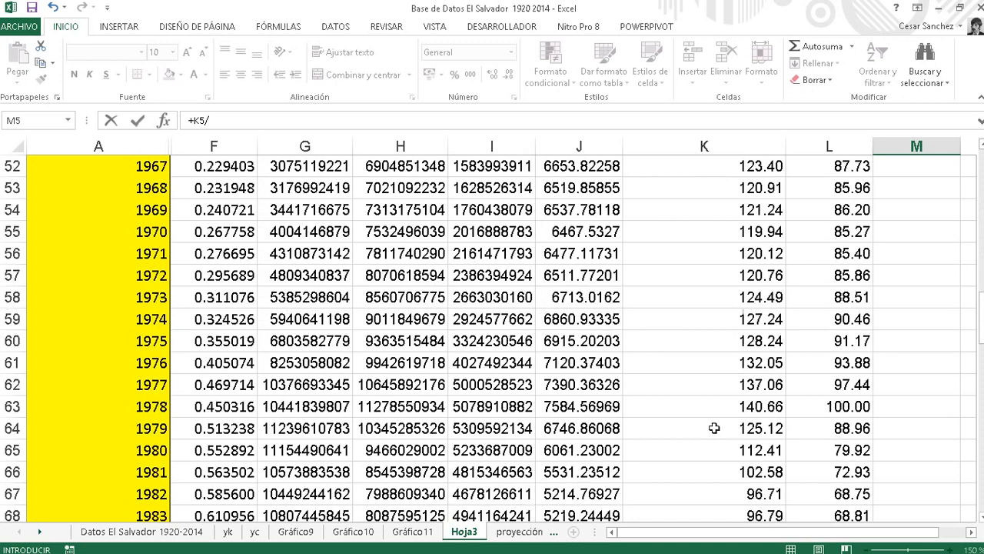
click(723, 411)
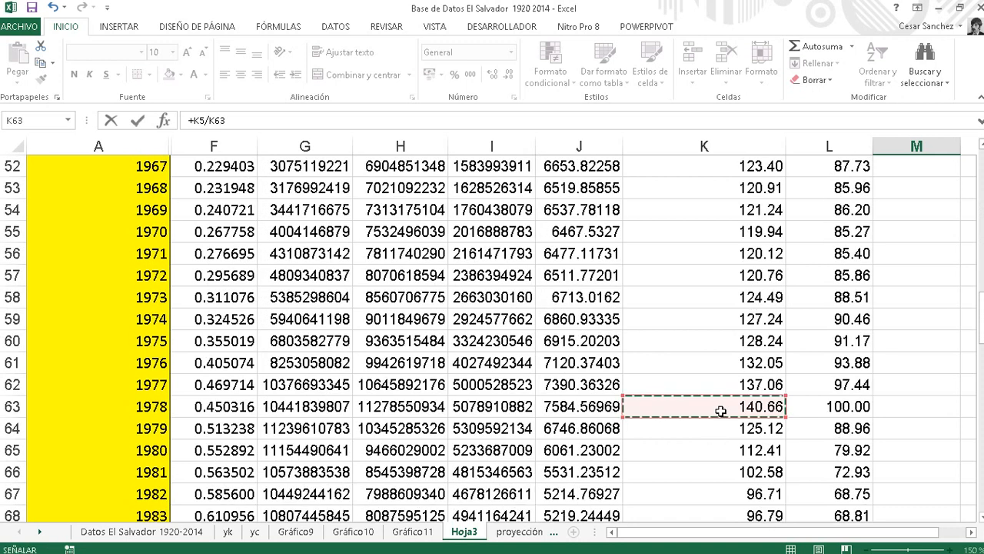
key(Return)
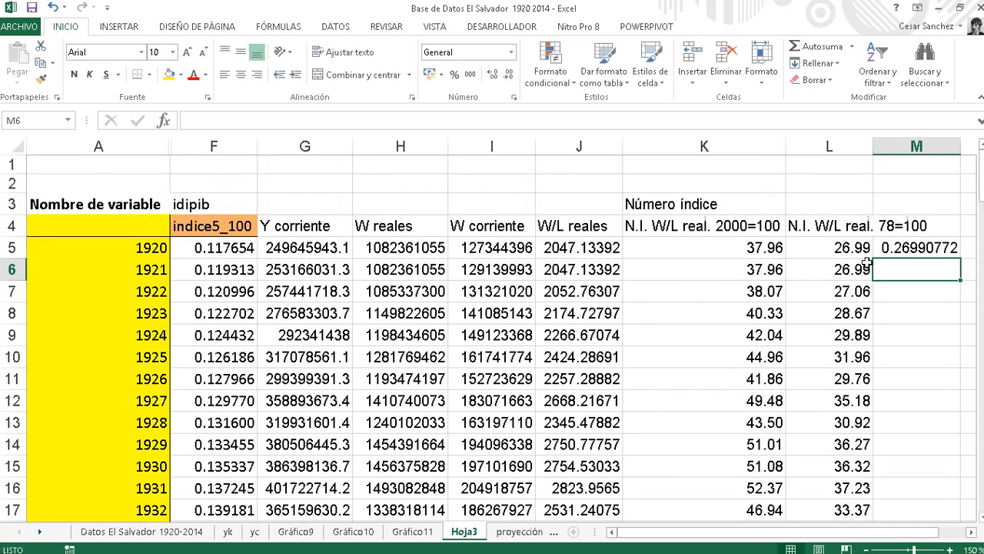
Edit the formula in M5 to +(K5/K63)*100.
click(886, 249)
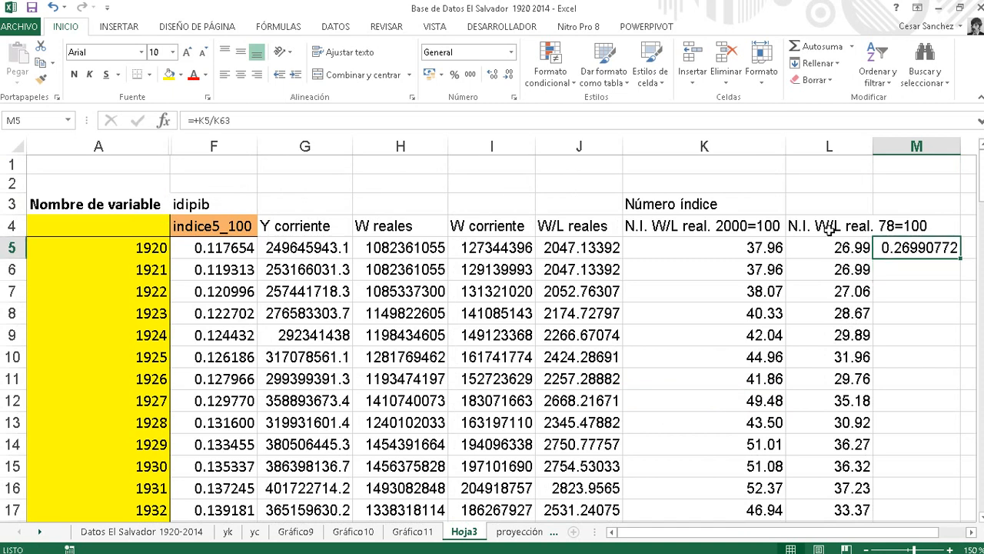
click(199, 121)
text(()
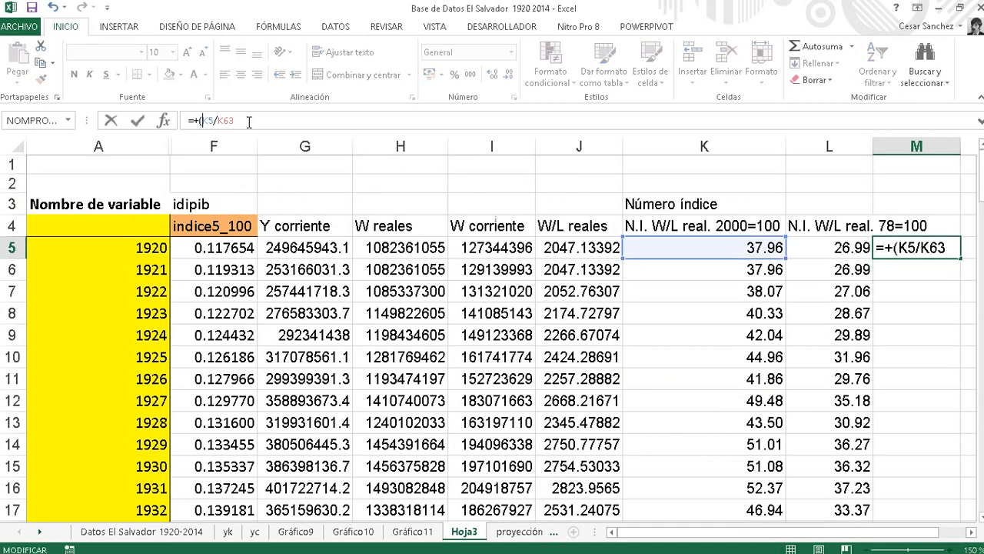
text(*100)
key(Return)
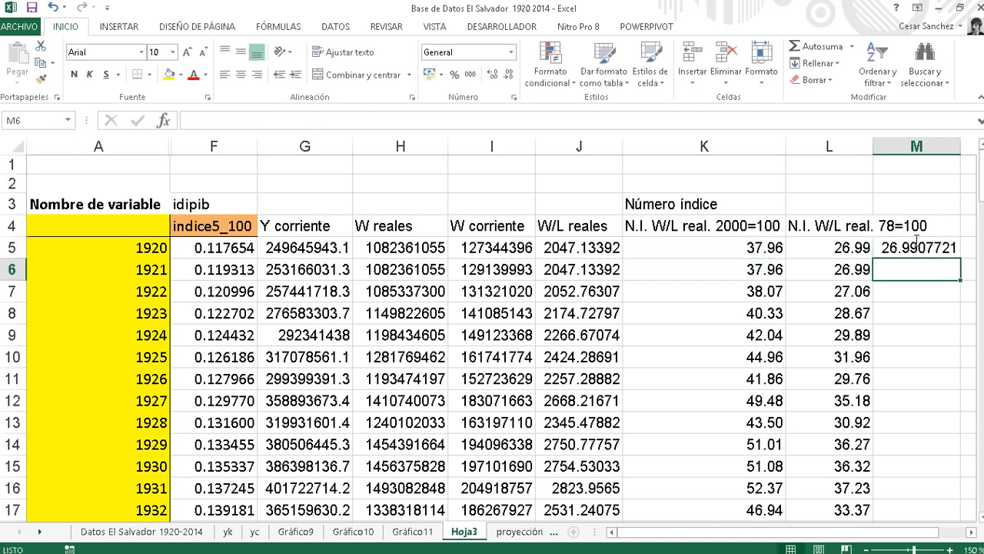
Fill the M5 formula down alongside the yearly data, and clear the contents of the whole column M.
click(901, 255)
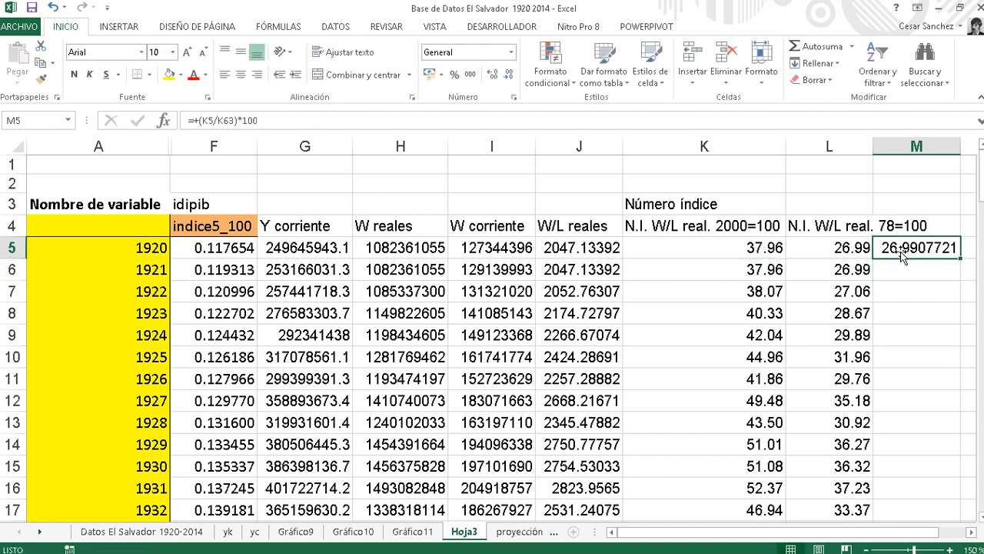
double_click(962, 257)
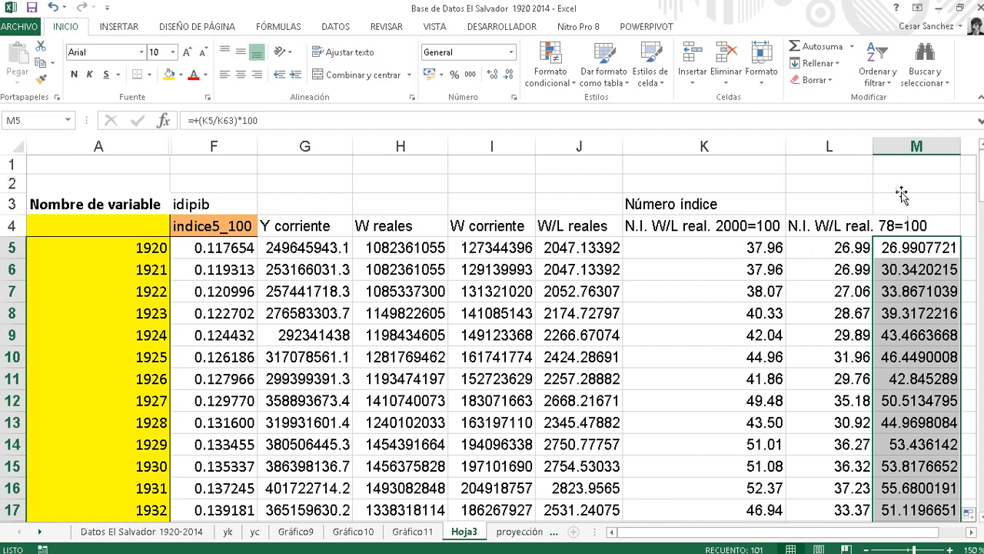
click(904, 147)
key(Delete)
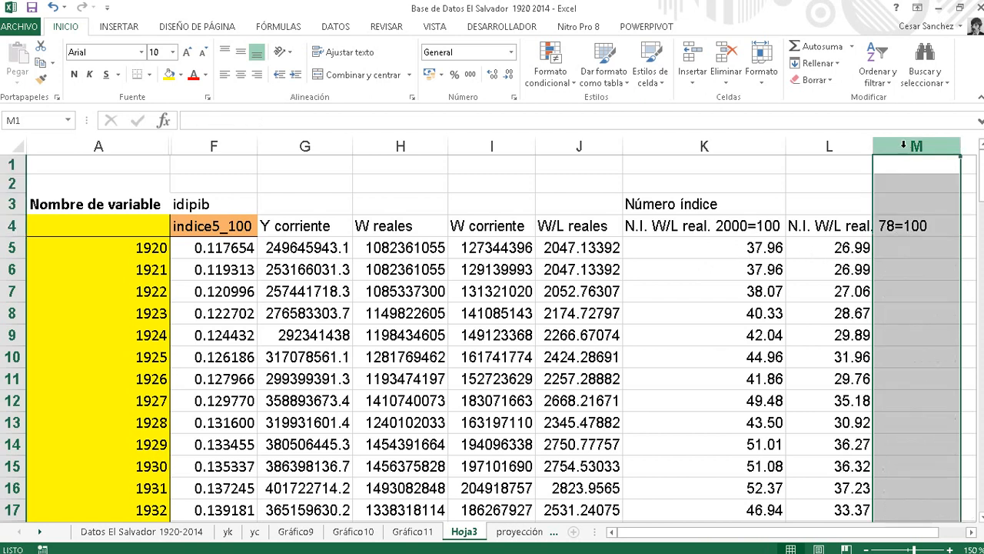
Review the formulas behind the 1920 values in L5 and J5.
click(809, 256)
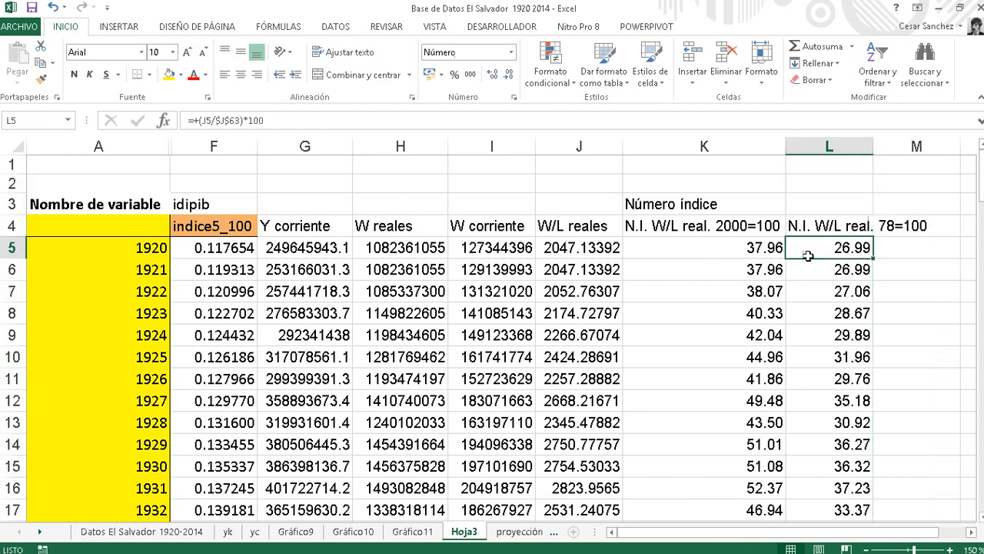
click(581, 251)
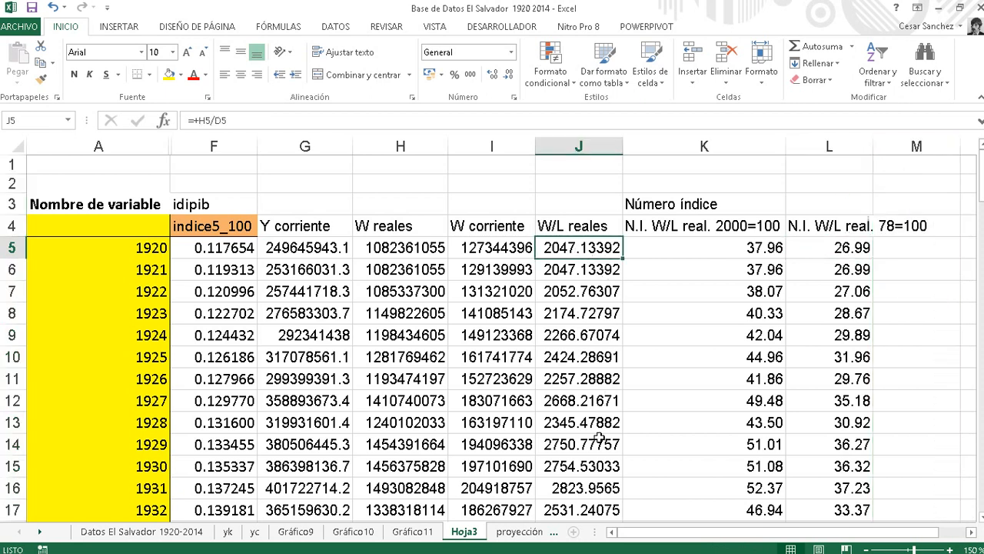
click(858, 249)
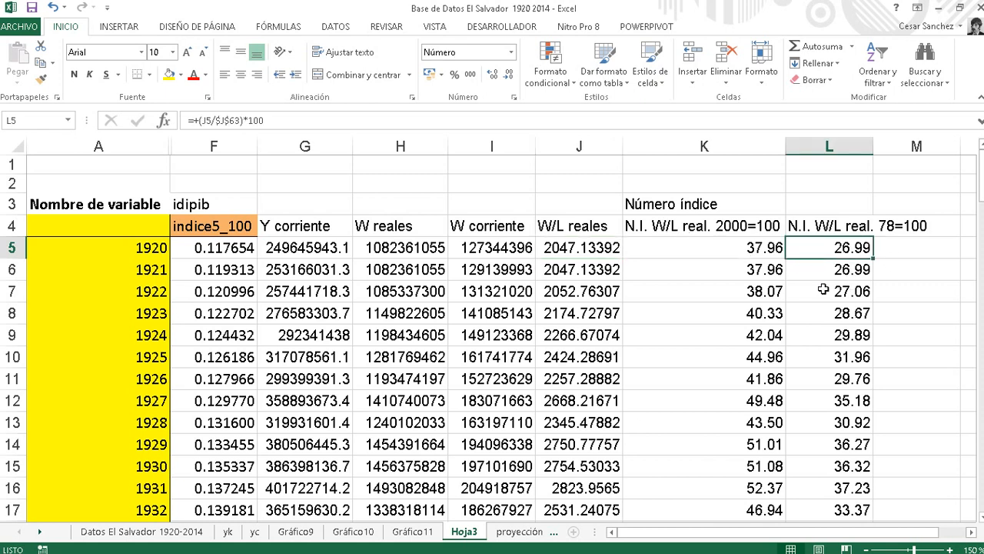
Insert a new chart sheet from the years in A4:A95 and the two index columns in K4:L95.
click(107, 223)
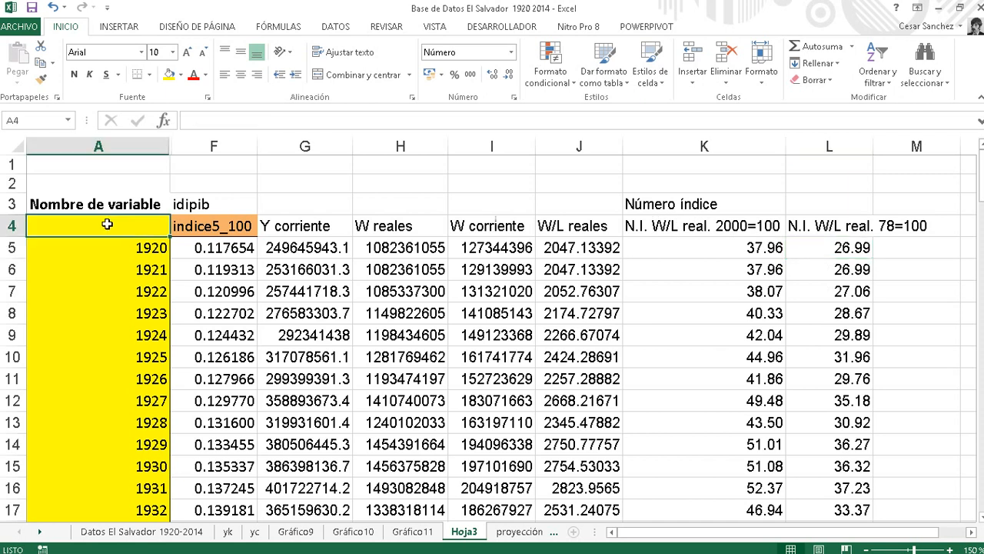
drag(108, 224, 163, 303)
scroll(222, 263, up, 20)
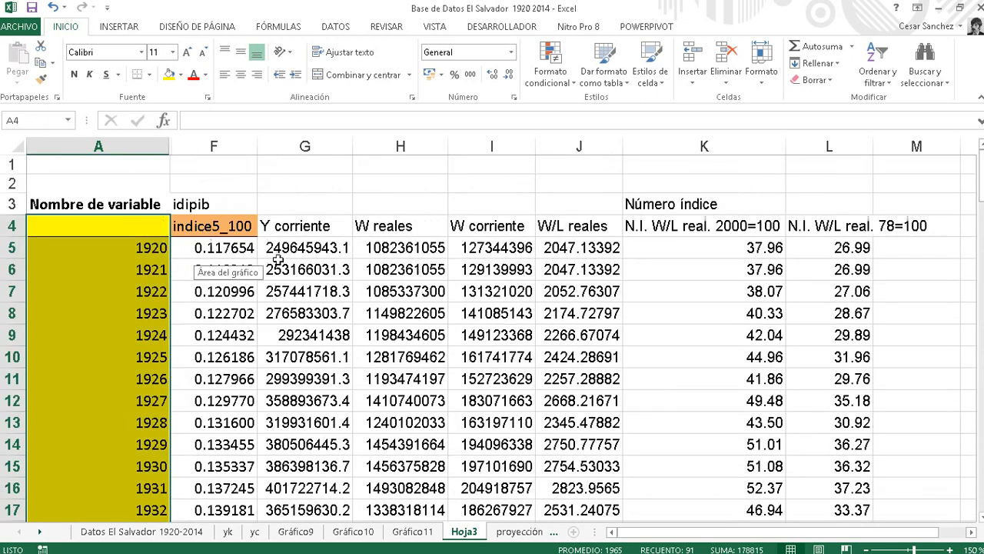
drag(700, 226, 867, 298)
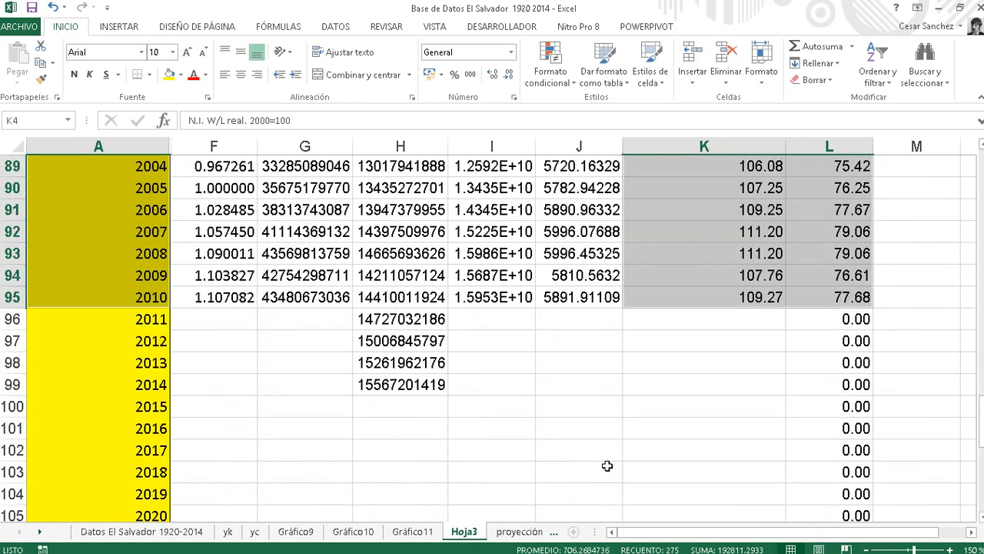
right_click(471, 532)
click(523, 359)
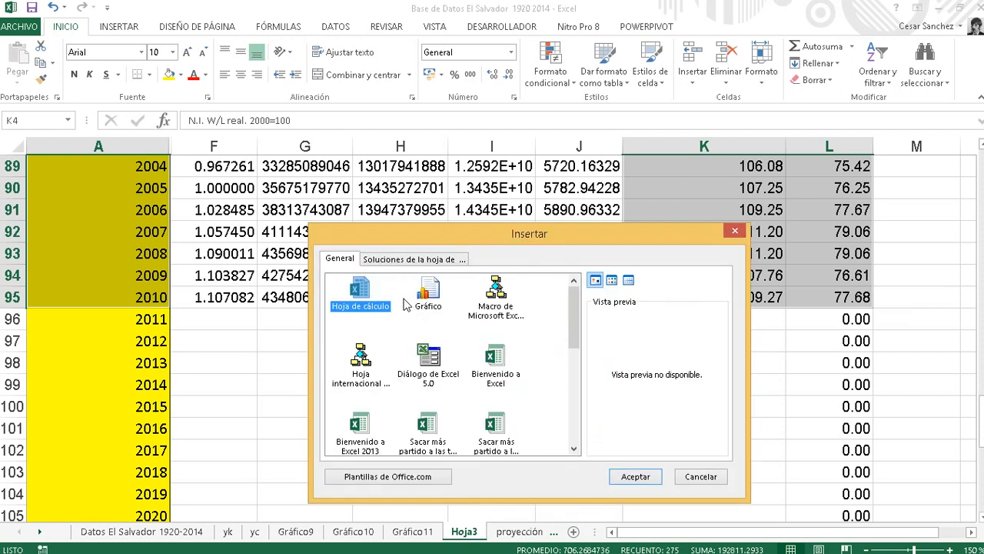
click(428, 298)
click(633, 475)
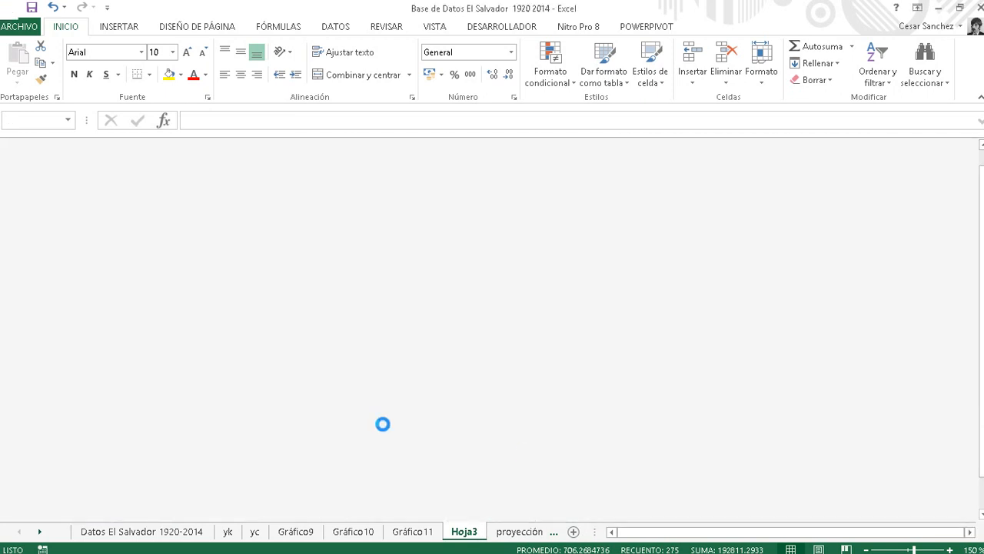
Copy the formatted N.I. W/L real. 2000=100 chart from the Gráfico11 sheet.
click(308, 532)
click(352, 531)
click(378, 285)
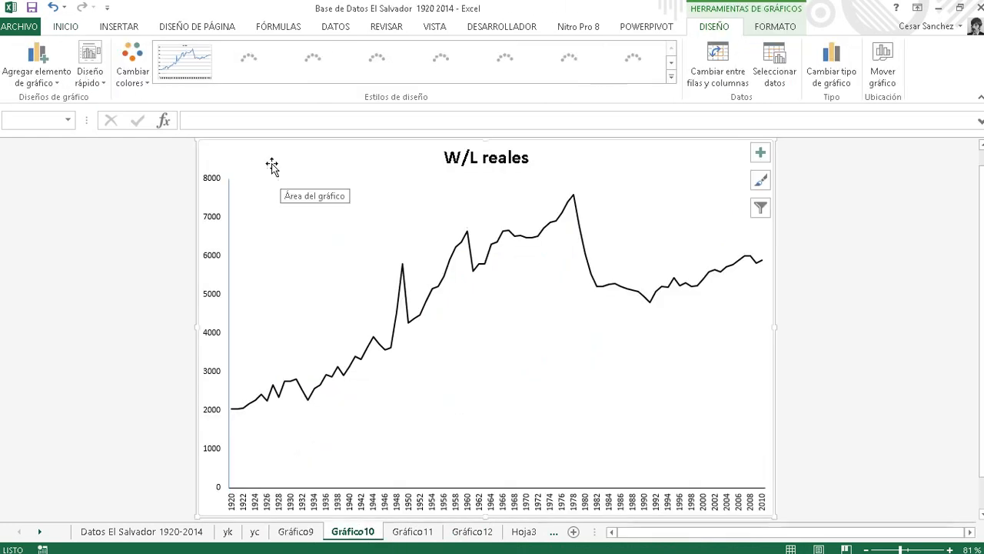
click(407, 533)
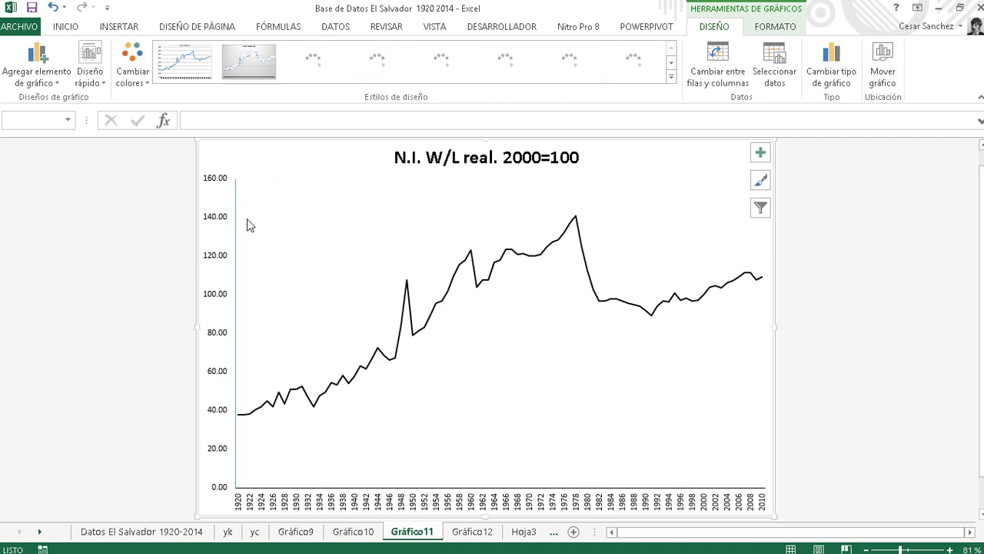
right_click(283, 160)
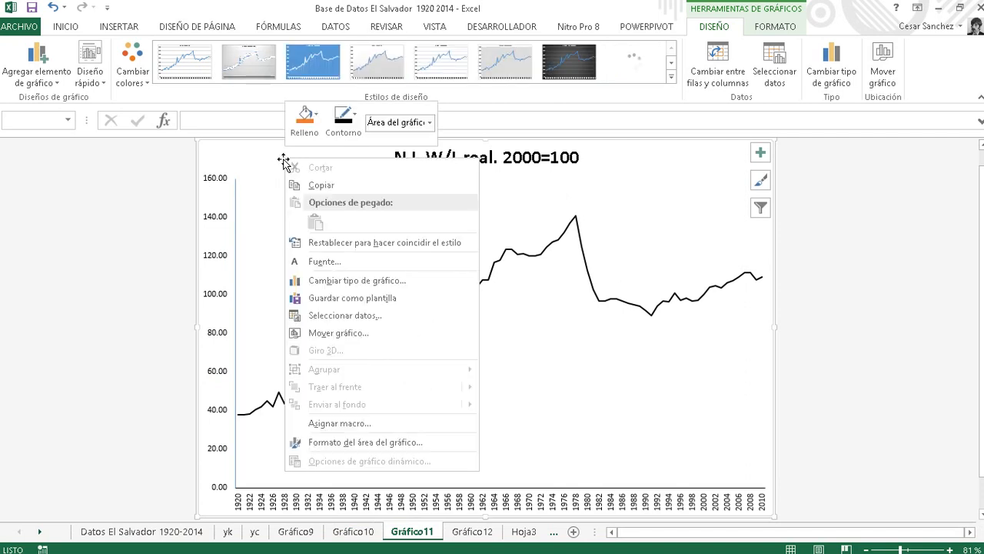
click(315, 187)
Paste only the copied chart's formats onto the new two-series chart in Gráfico12.
click(470, 532)
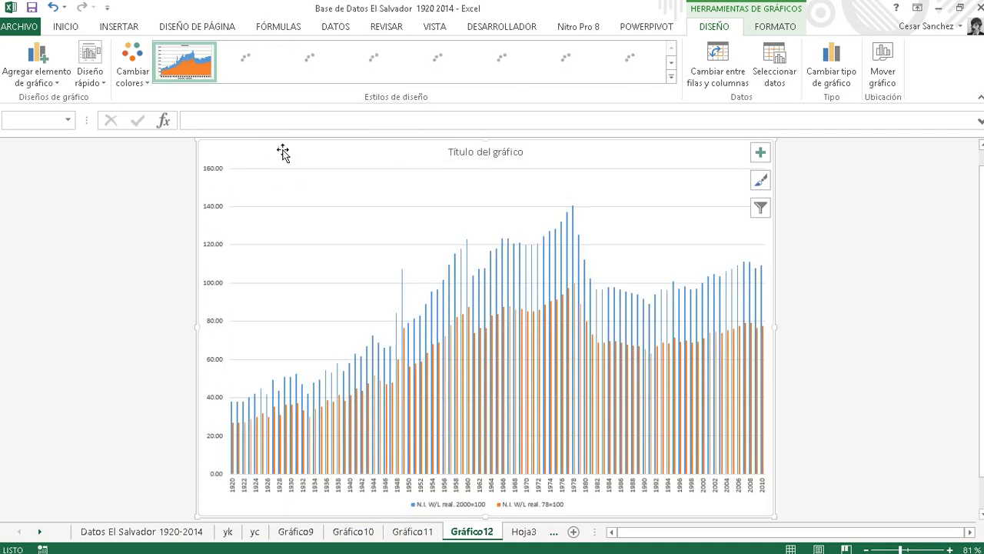
click(53, 26)
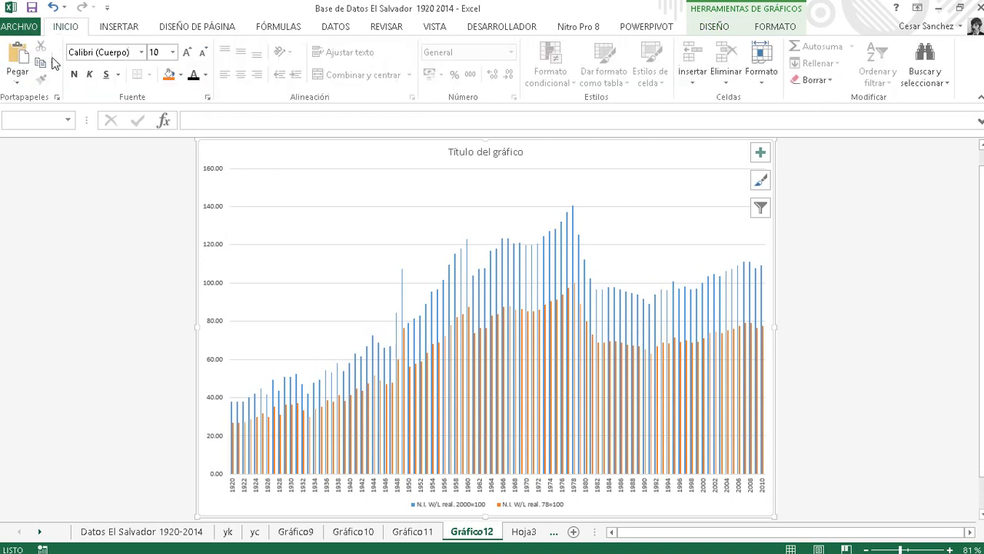
click(20, 85)
click(69, 135)
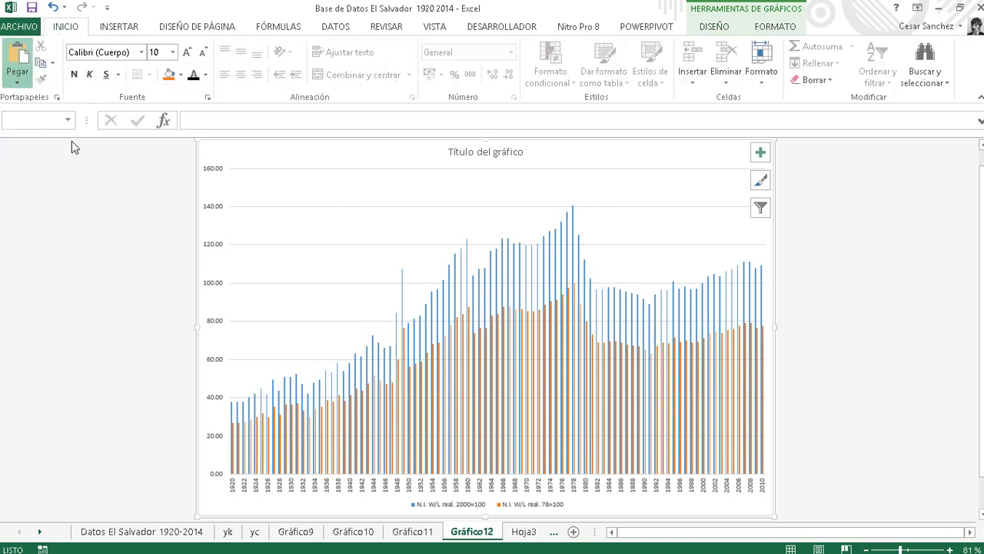
click(160, 431)
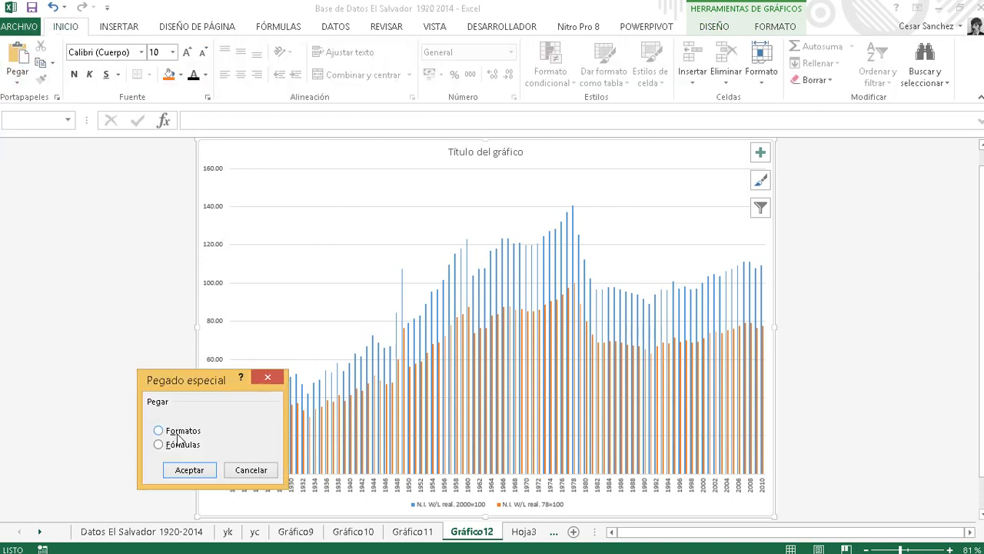
click(191, 470)
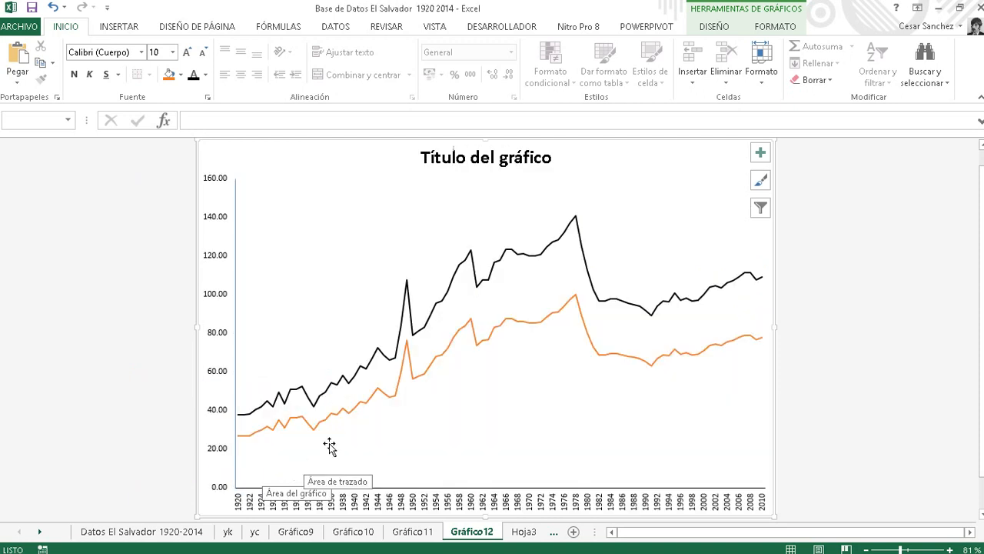
Compare the two index lines in Gráfico12 and identify the series plotted by the black line.
scroll(474, 374, down, 1)
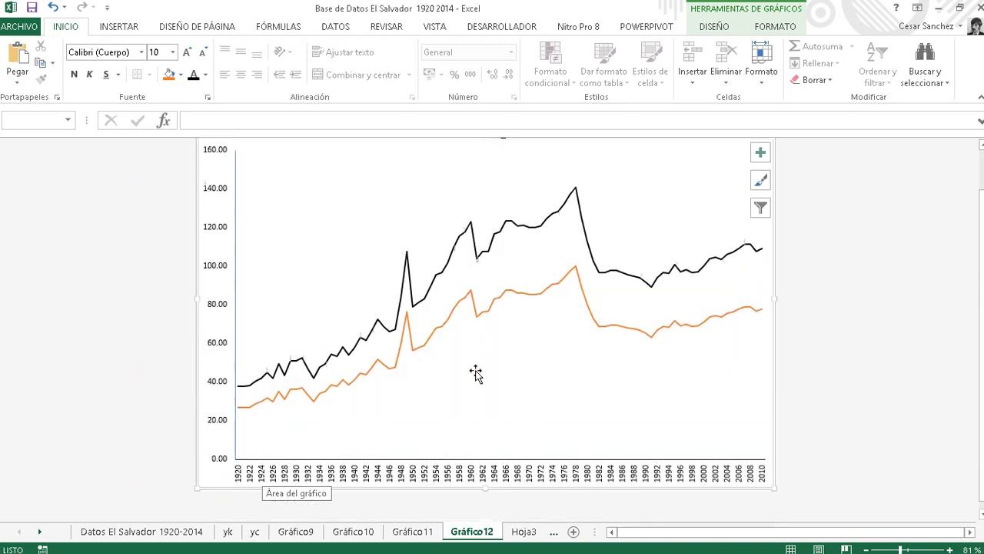
scroll(532, 357, up, 2)
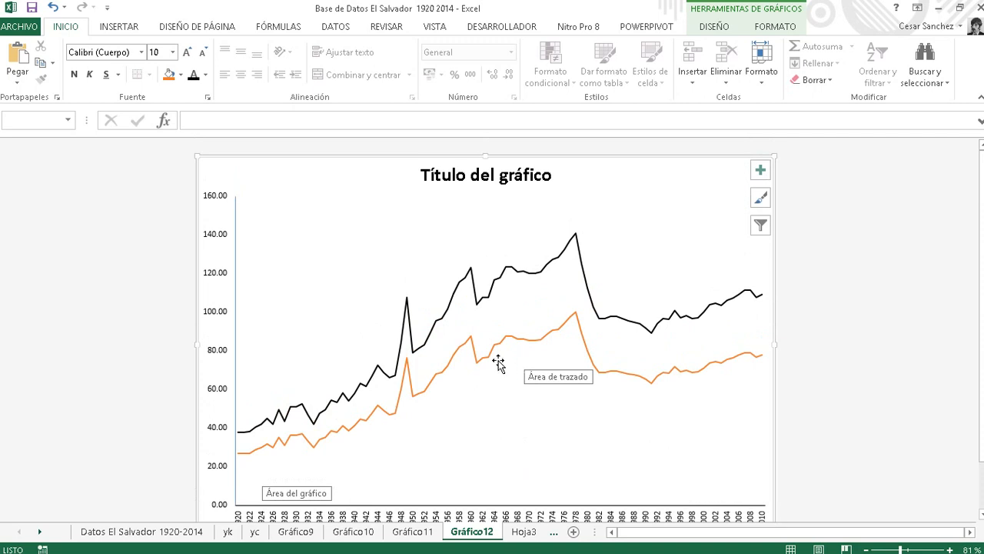
mouse_move(495, 346)
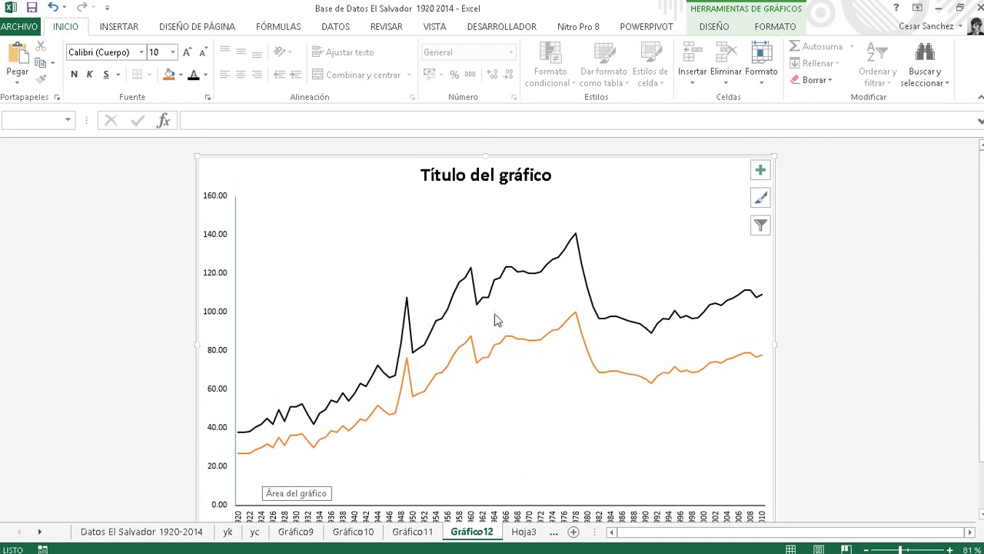
mouse_move(487, 301)
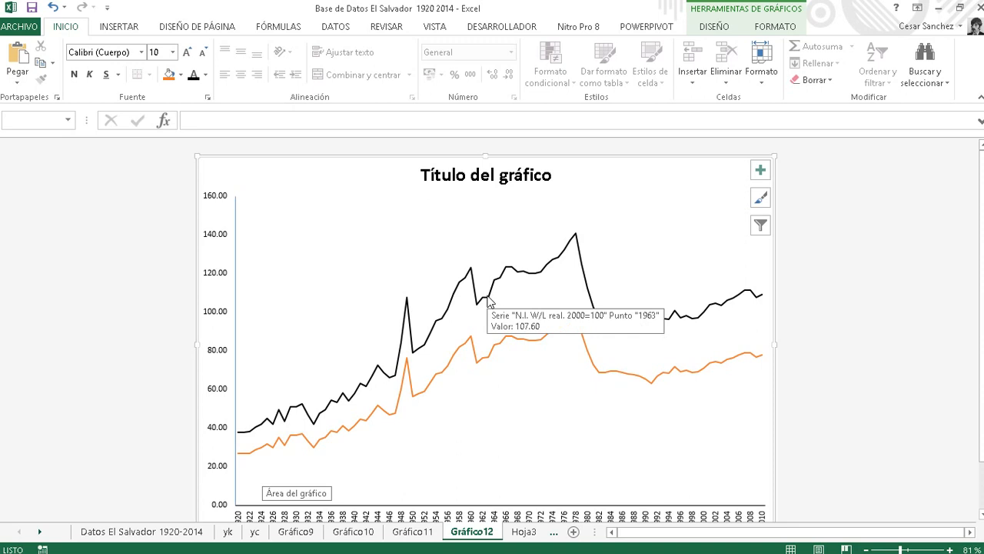
click(487, 300)
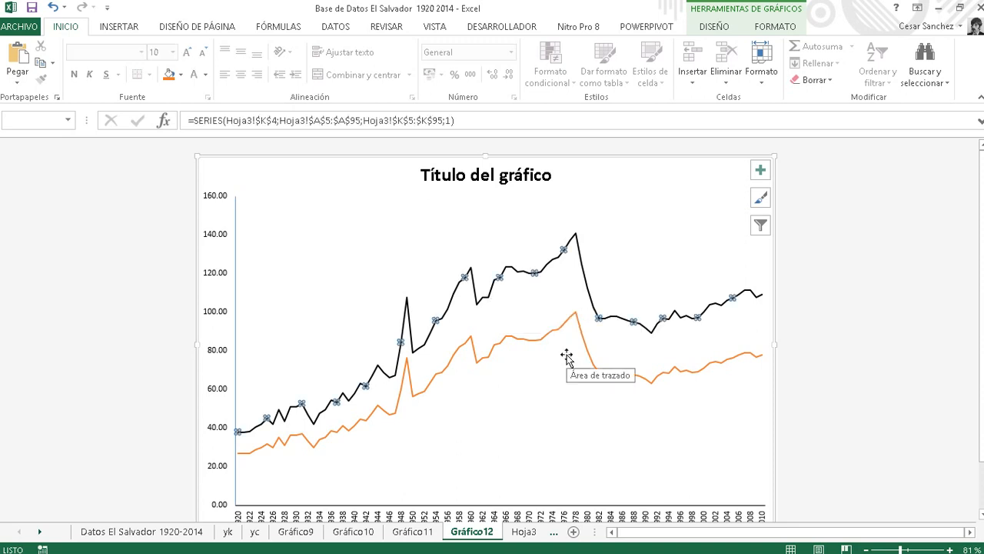
click(483, 463)
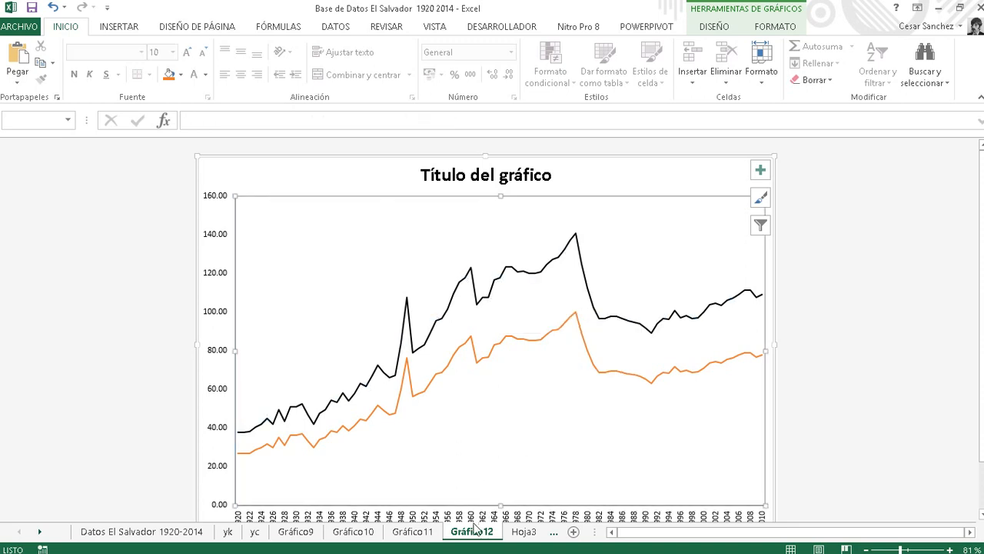
Duplicate the Gráfico12 chart sheet and remove the black 2000=100 index line from the copy, keeping the orange one.
drag(466, 537, 509, 529)
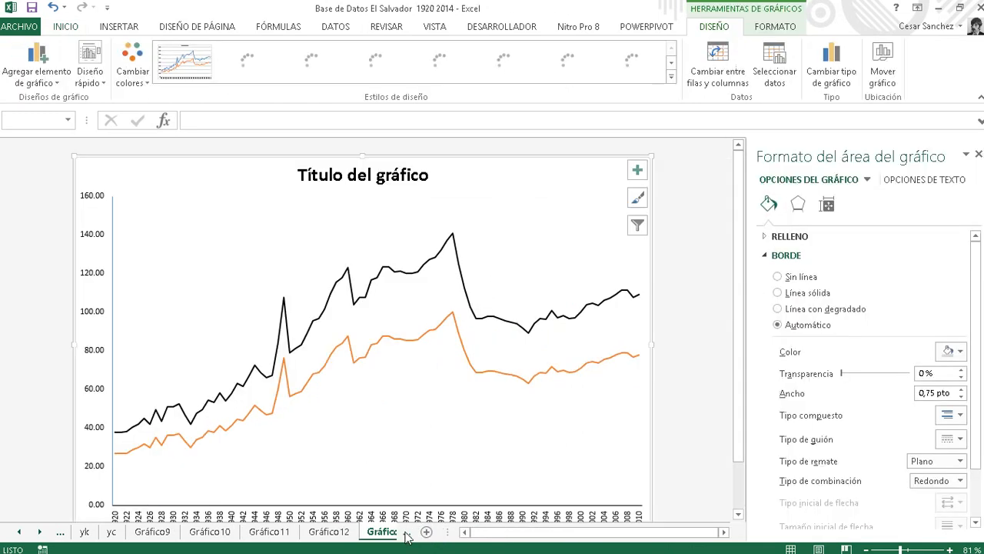
click(325, 311)
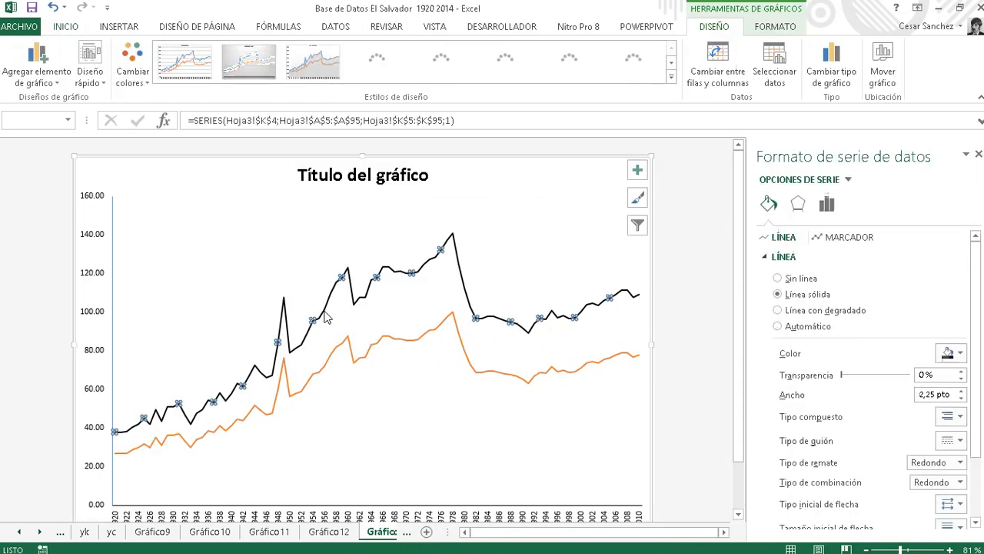
key(Escape)
key(Delete)
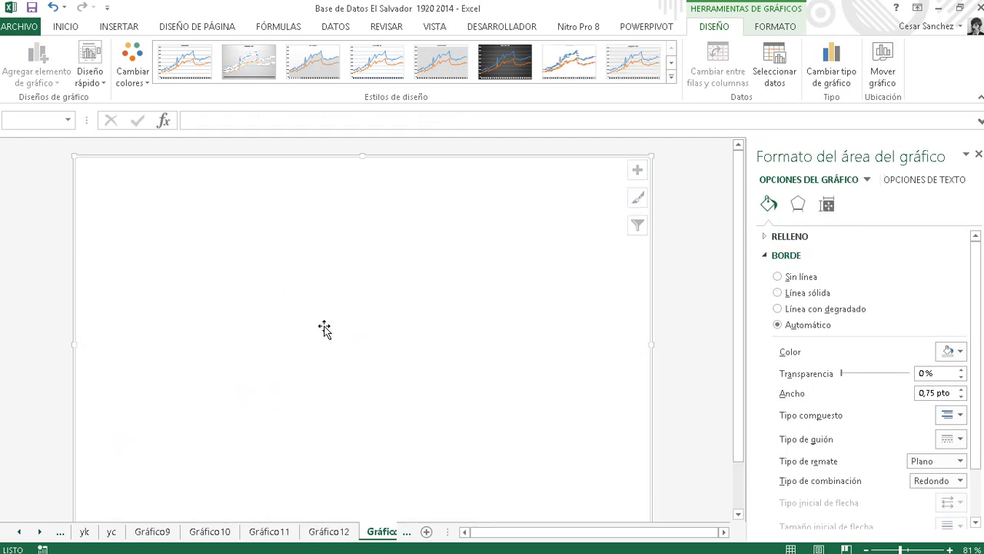
click(52, 7)
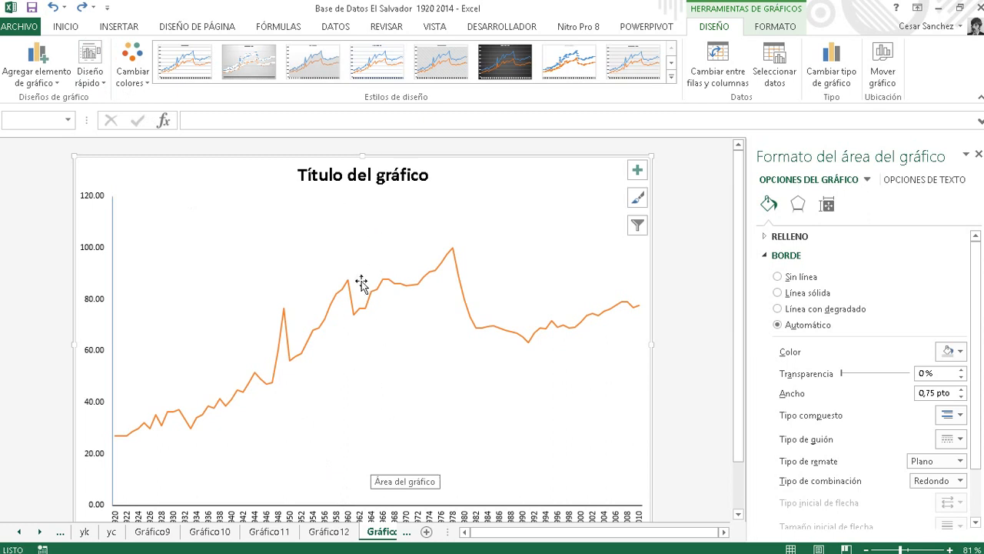
Title the single-line chart "Número índice del salario real medio" with "1978=100" on a second line.
click(334, 185)
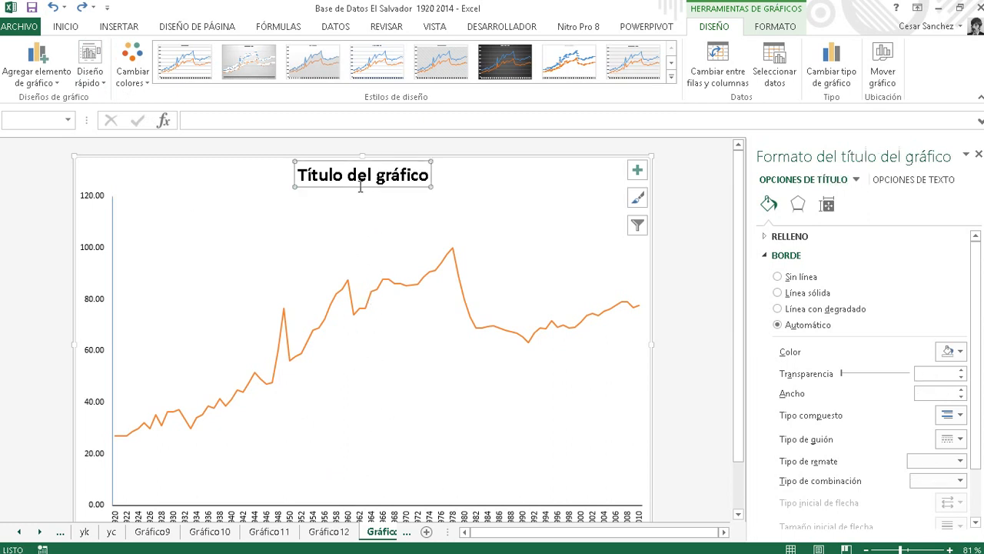
drag(428, 175, 299, 177)
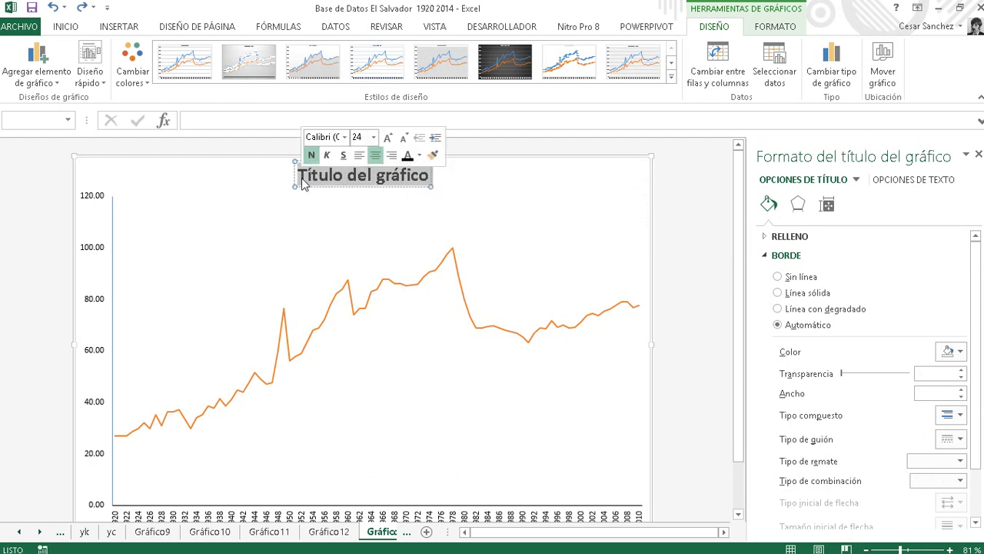
text(N)
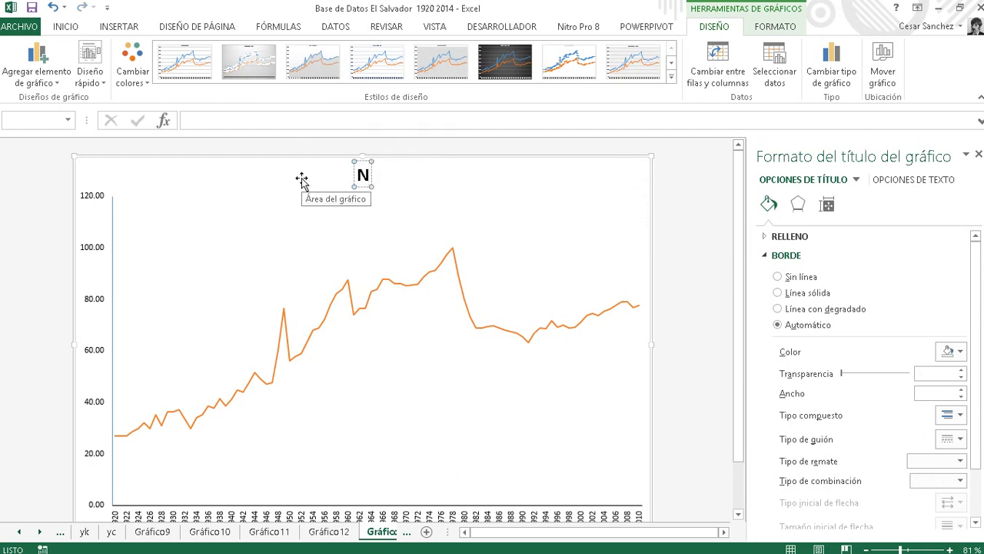
text(úmero í)
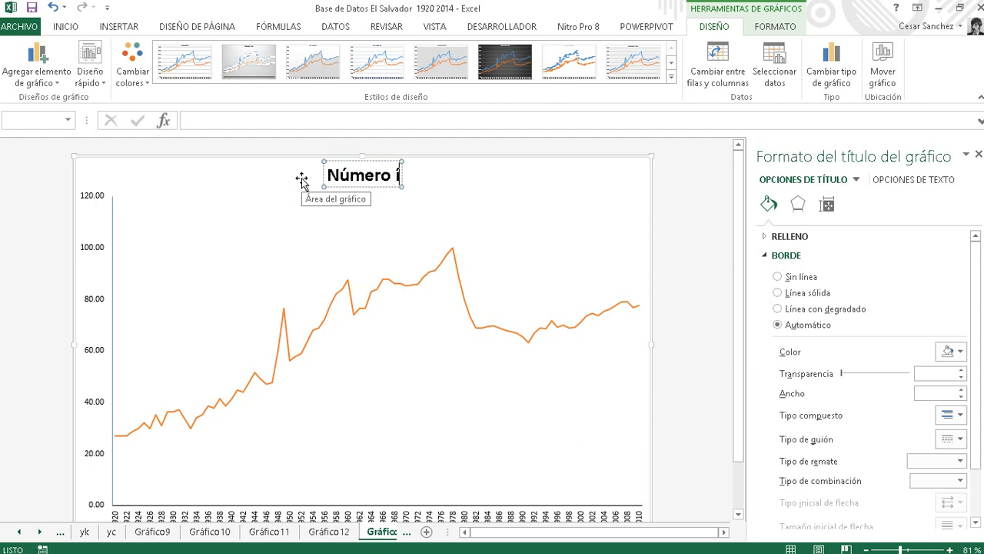
text(ndice de)
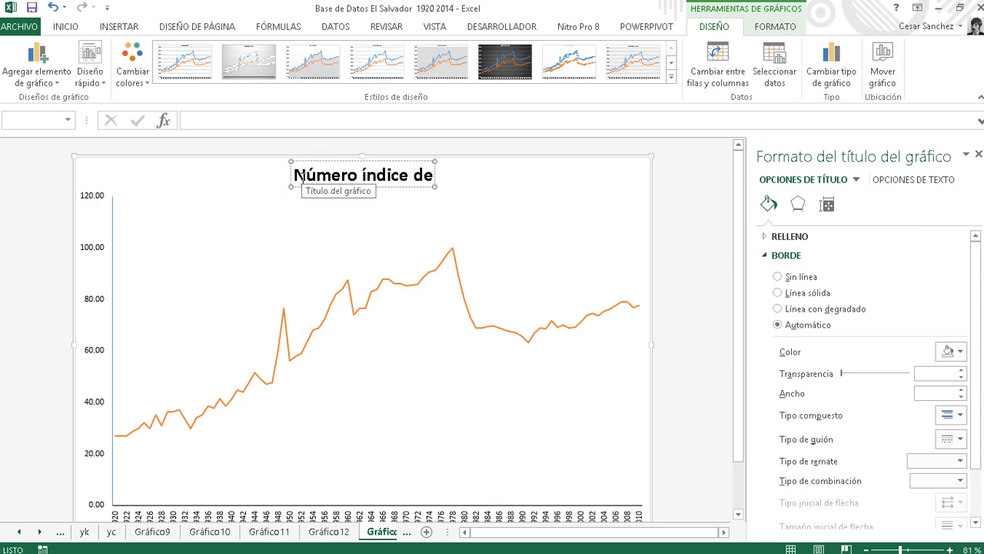
text(l salario real)
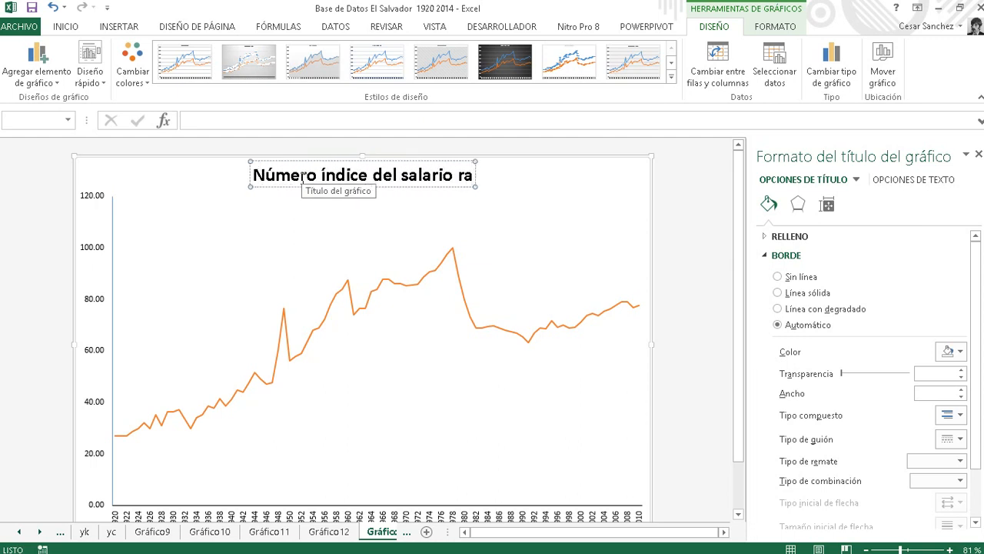
text( me)
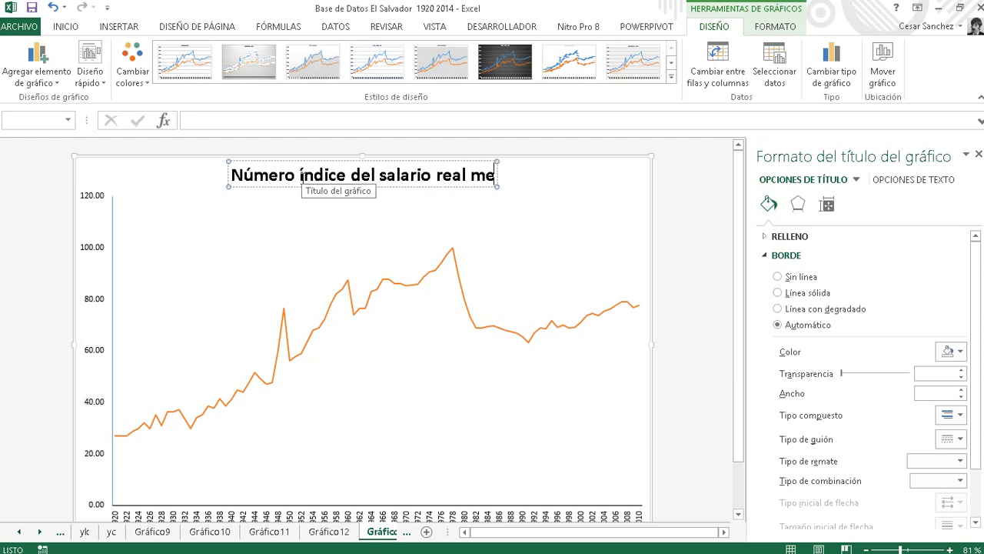
text(dio)
key(Return)
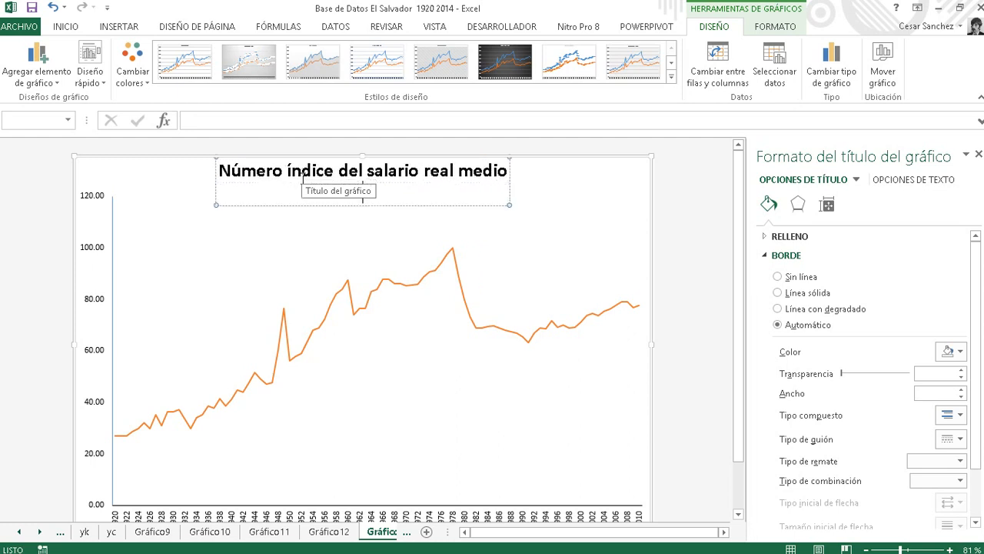
text(1978=100)
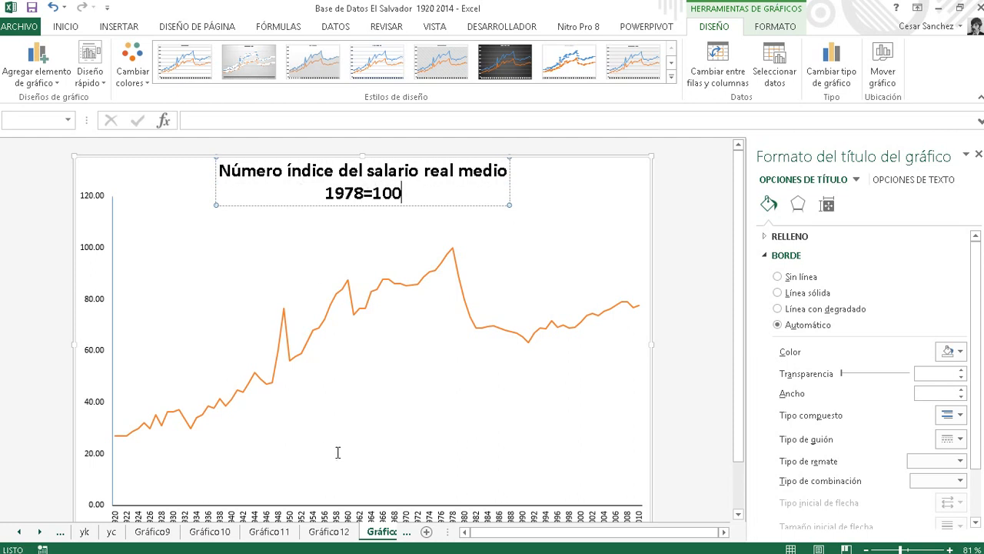
click(338, 452)
scroll(374, 430, down, 1)
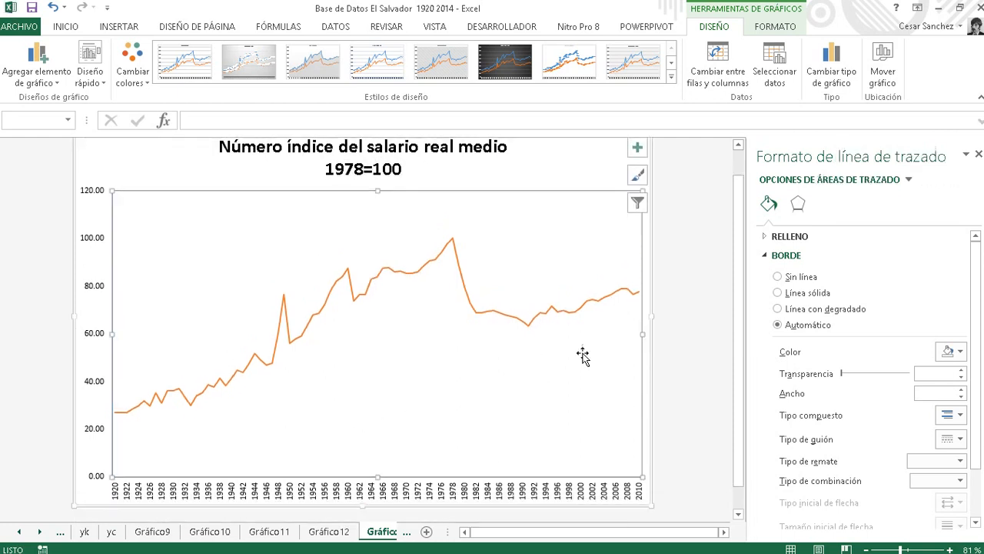
Look over the W/L reales chart in Gráfico10 and browse the sheets through to Gráfico4.
mouse_move(639, 299)
click(209, 532)
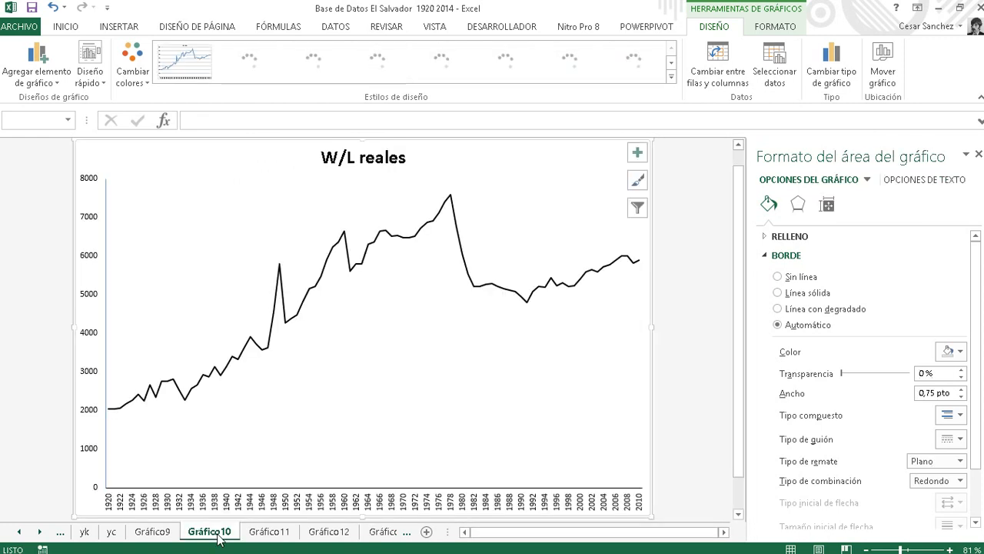
click(19, 531)
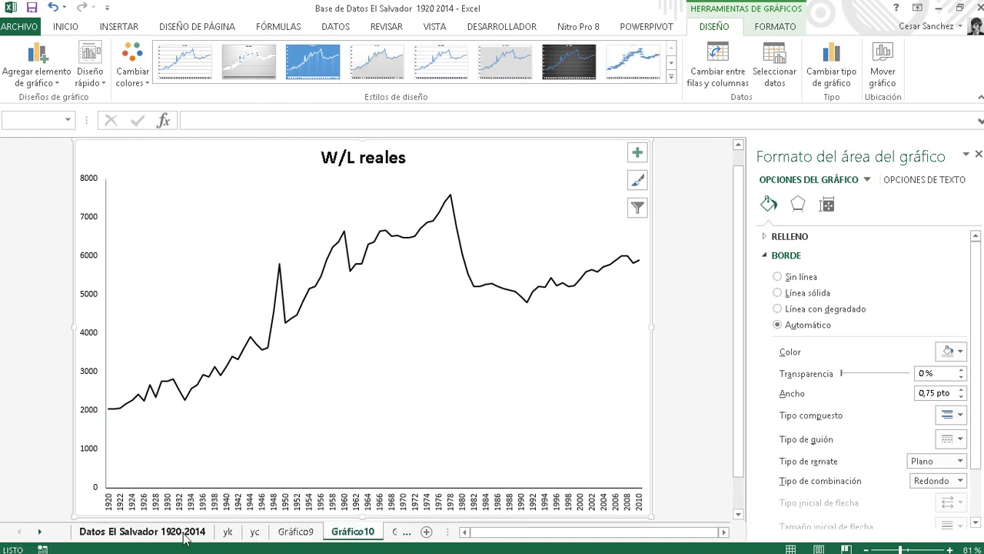
click(393, 532)
click(392, 532)
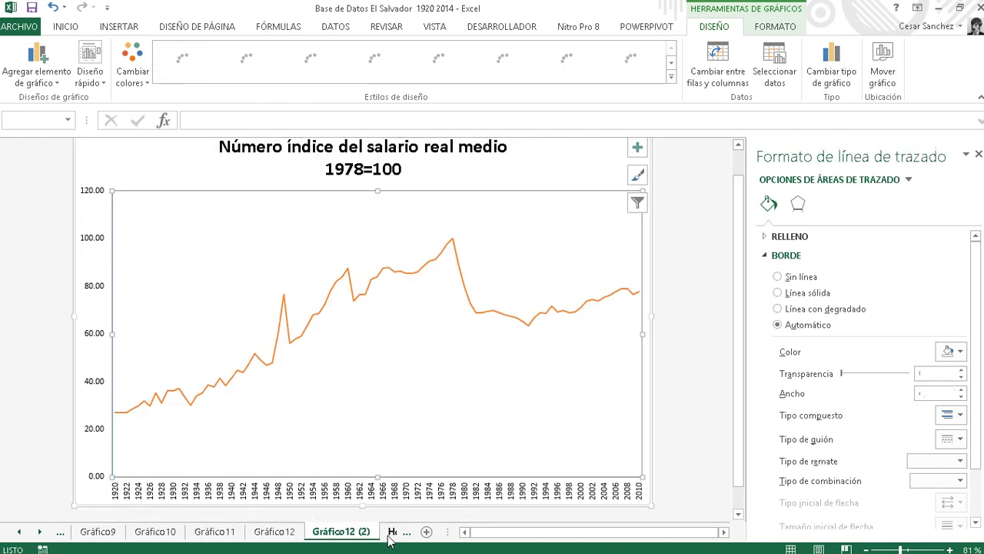
click(392, 532)
click(387, 532)
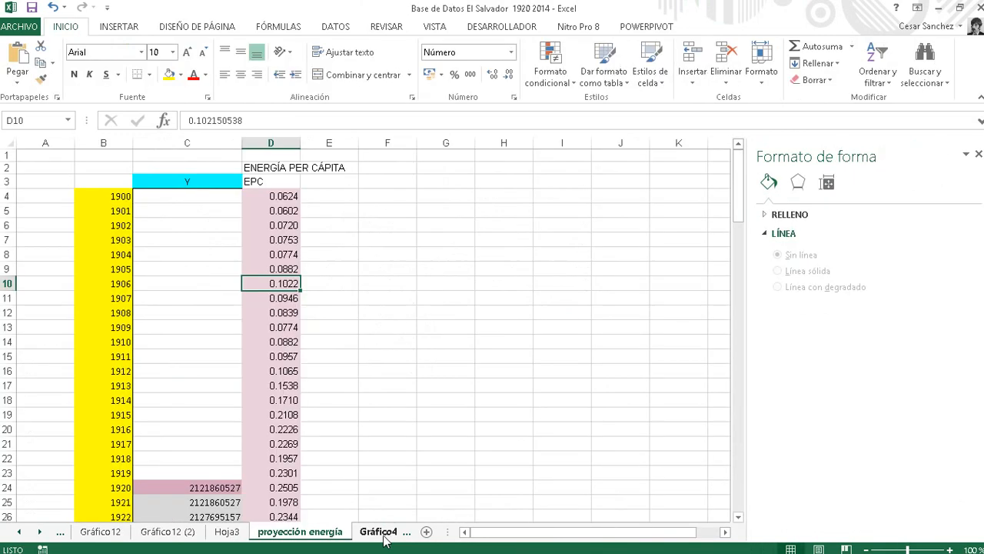
click(386, 534)
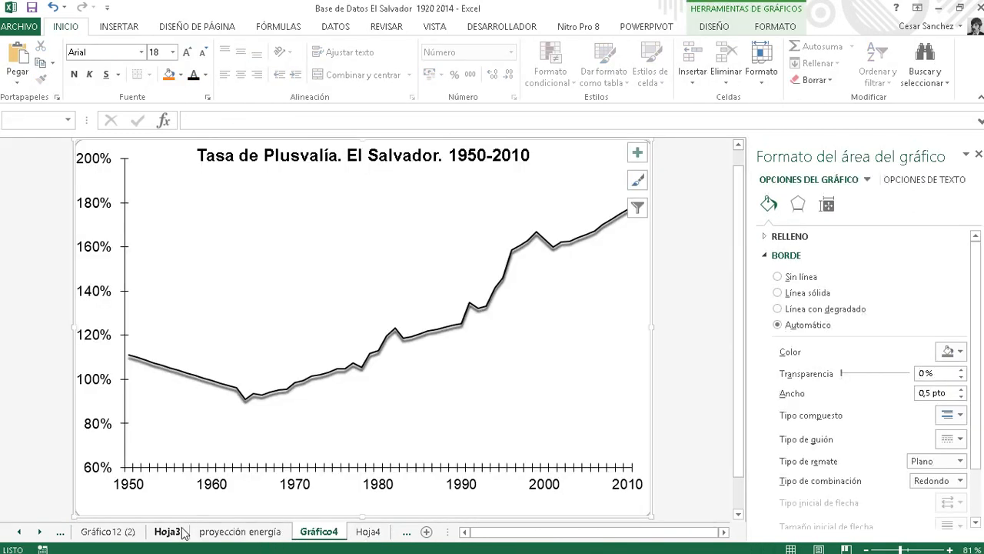
Return to Hoja3, close the formatting pane and examine the wage and index columns from their headers down.
click(166, 532)
scroll(488, 392, up, 8)
scroll(488, 392, up, 3)
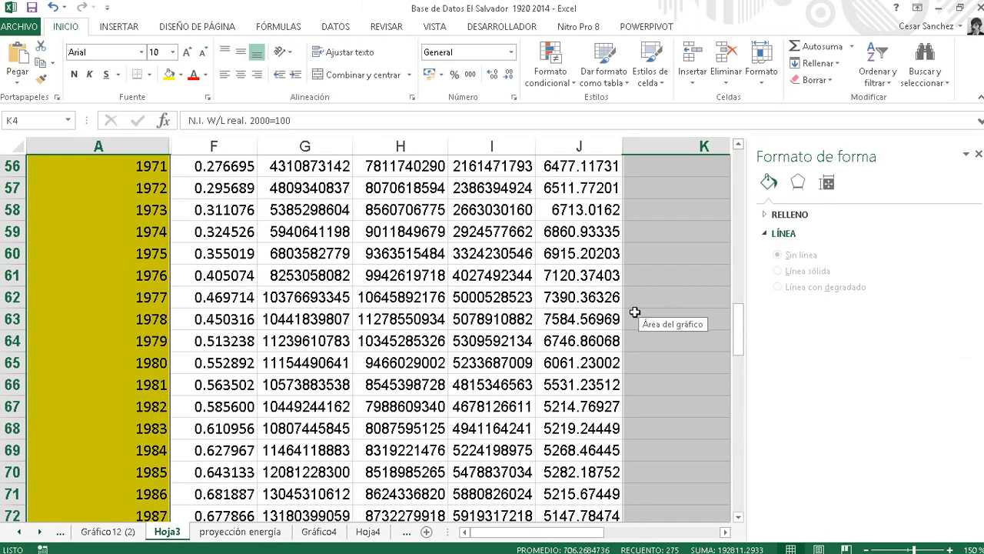
click(979, 156)
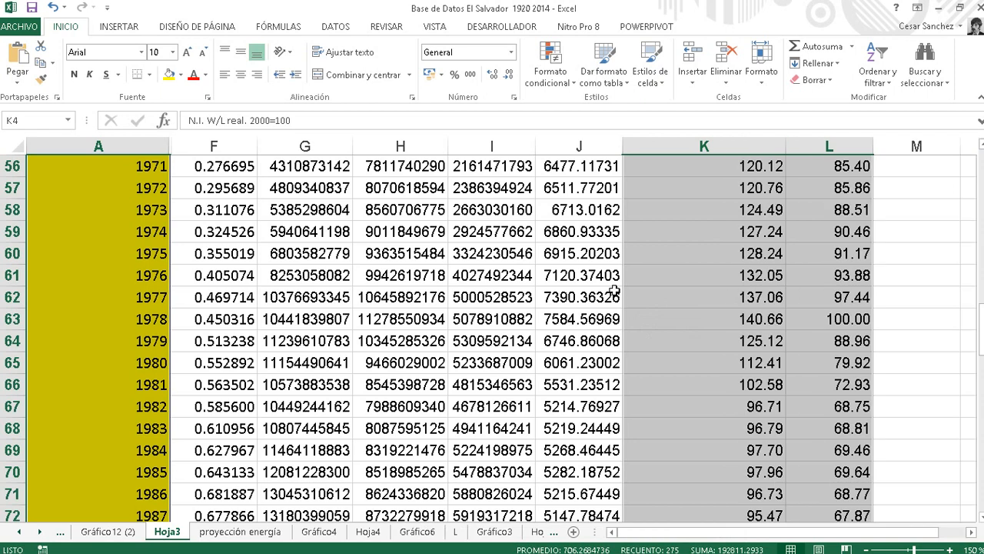
ctrl+scroll(615, 290, up, 2)
ctrl+scroll(615, 291, up, 2)
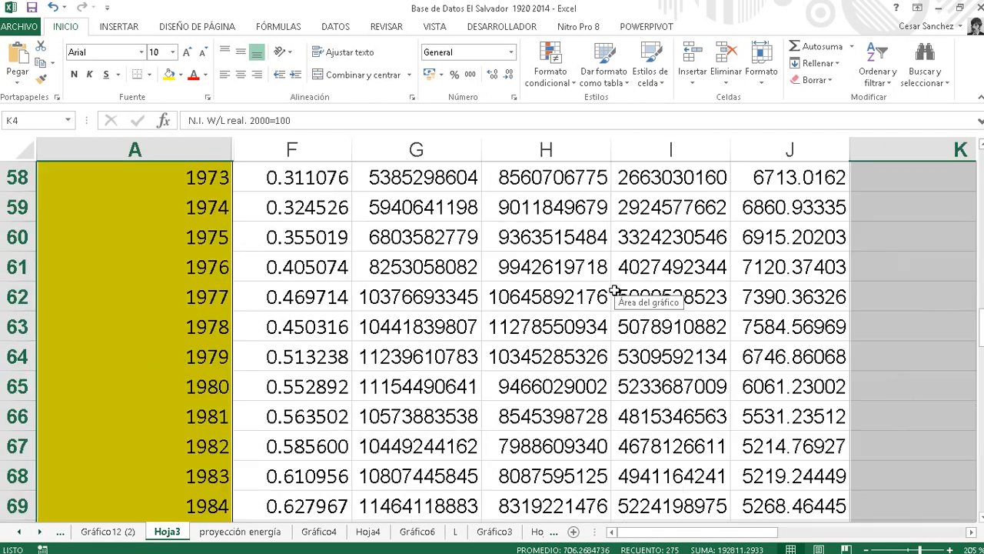
ctrl+scroll(616, 291, down, 3)
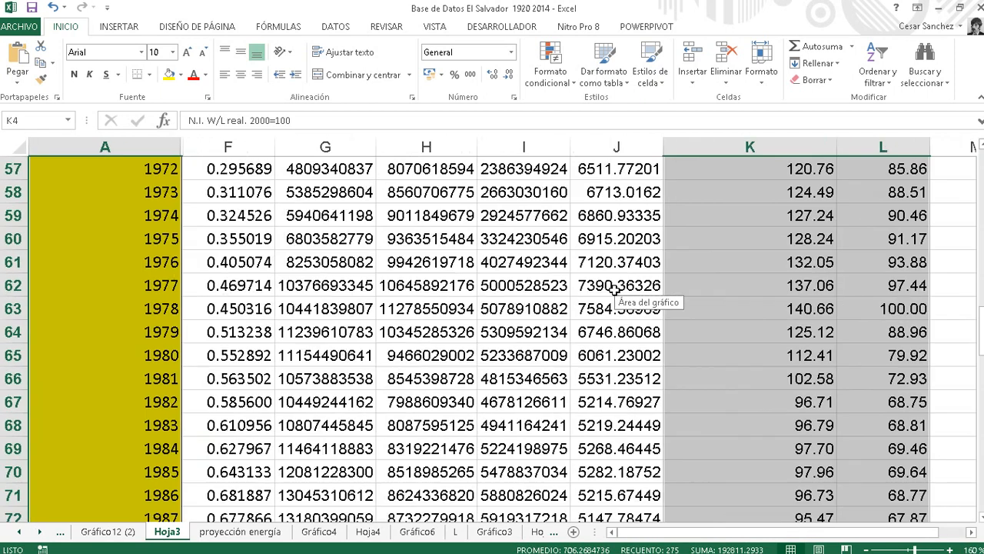
drag(979, 331, 979, 180)
click(569, 207)
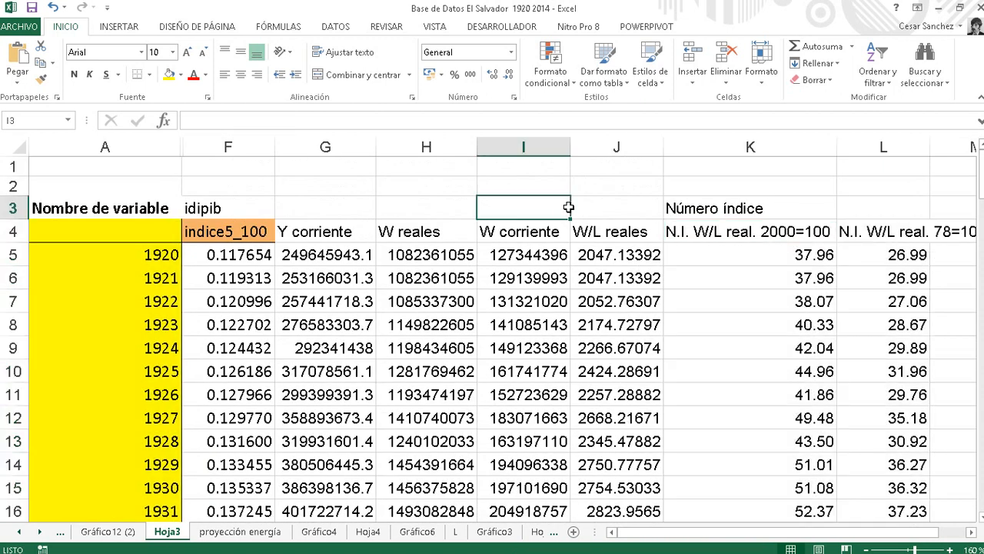
ctrl+scroll(564, 210, down, 1)
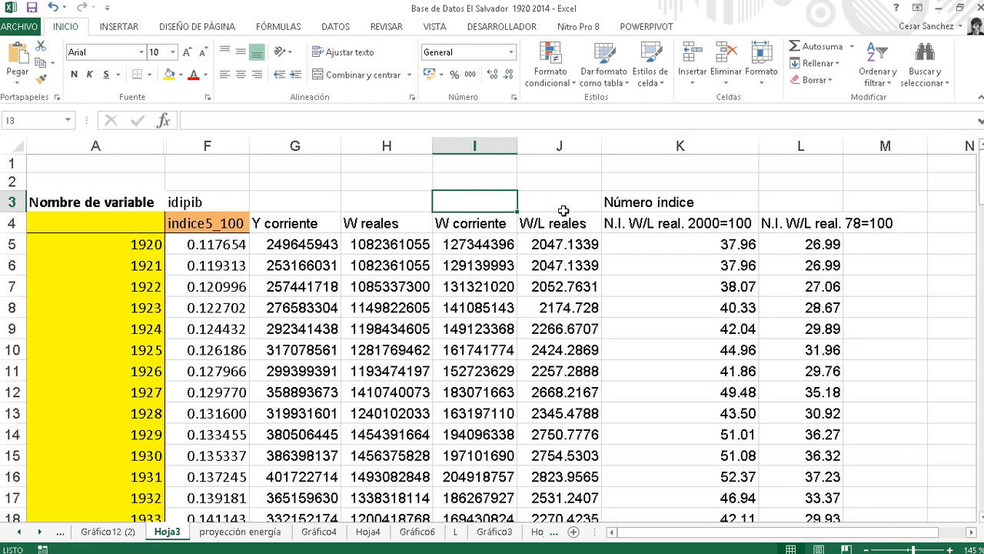
scroll(173, 218, down, 2)
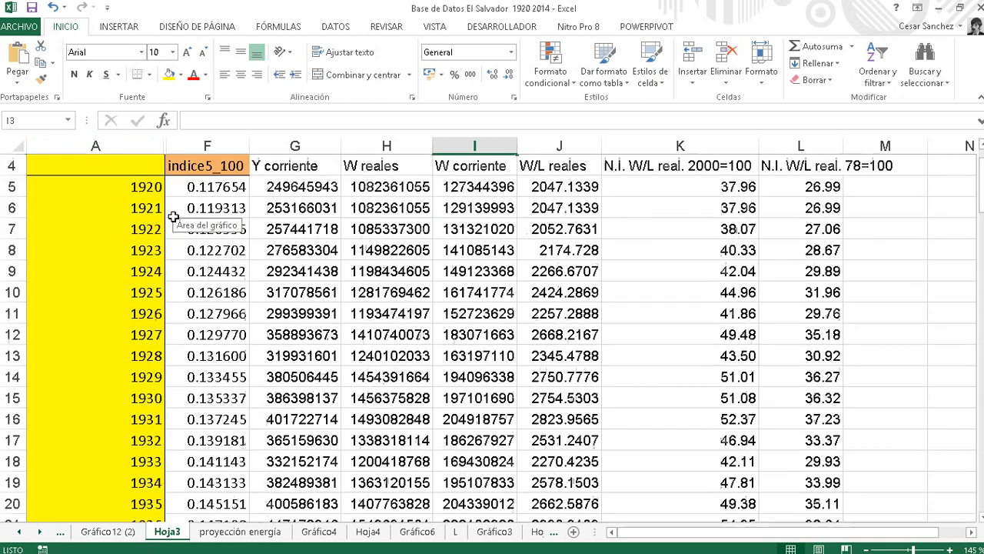
ctrl+scroll(175, 220, down, 3)
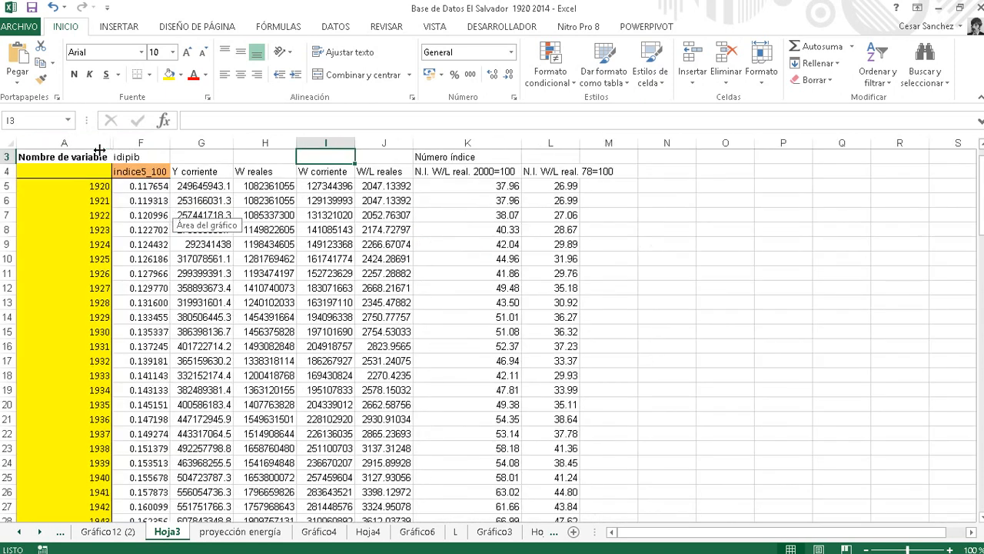
Unhide the columns between A and F in Hoja3.
drag(87, 143, 142, 144)
right_click(150, 148)
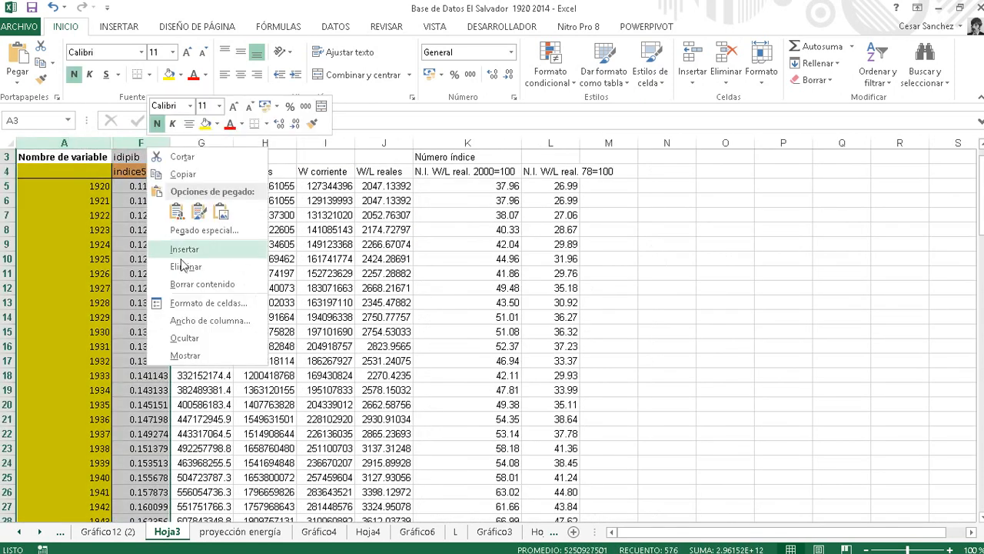
click(185, 356)
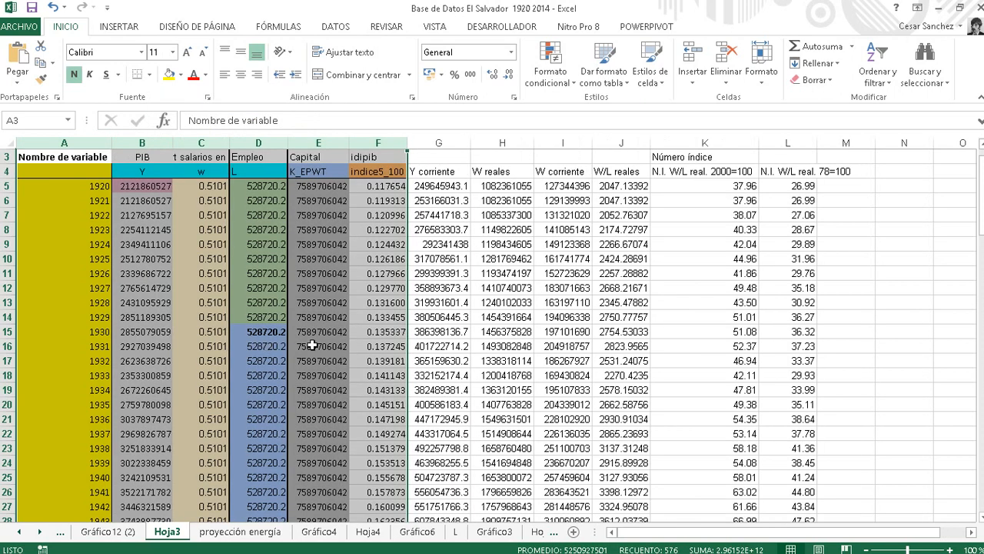
scroll(361, 353, up, 1)
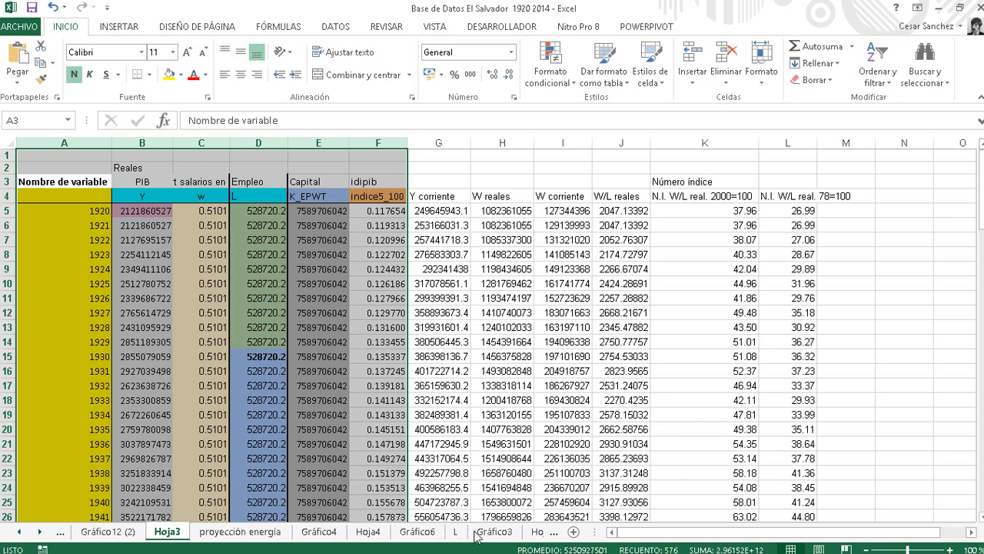
Browse the remaining sheets as far as Hoja2 and go back to the 1978=100 chart in Gráfico12 (2).
click(363, 533)
click(416, 532)
click(482, 535)
click(537, 532)
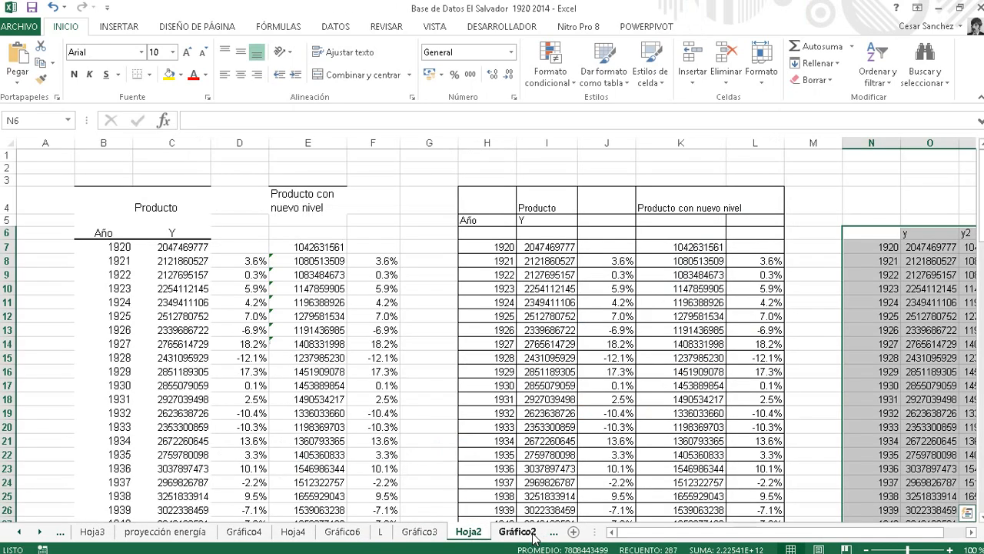
click(19, 532)
click(19, 532)
click(19, 532)
click(303, 532)
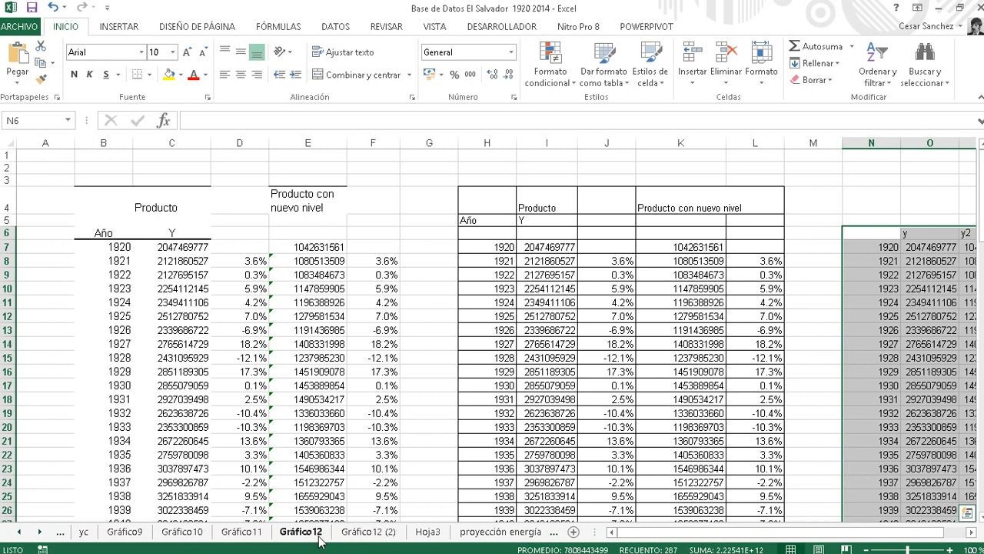
click(358, 534)
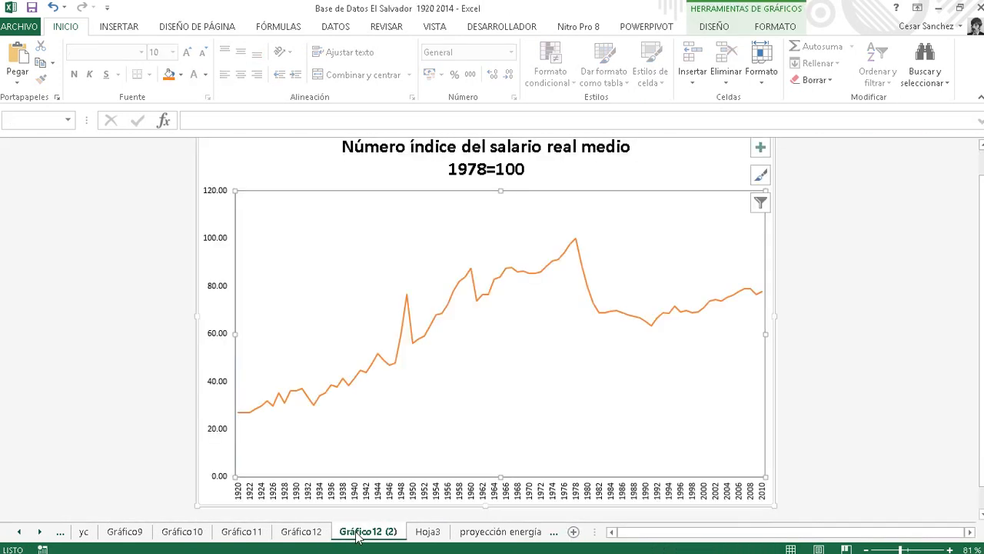
mouse_move(308, 552)
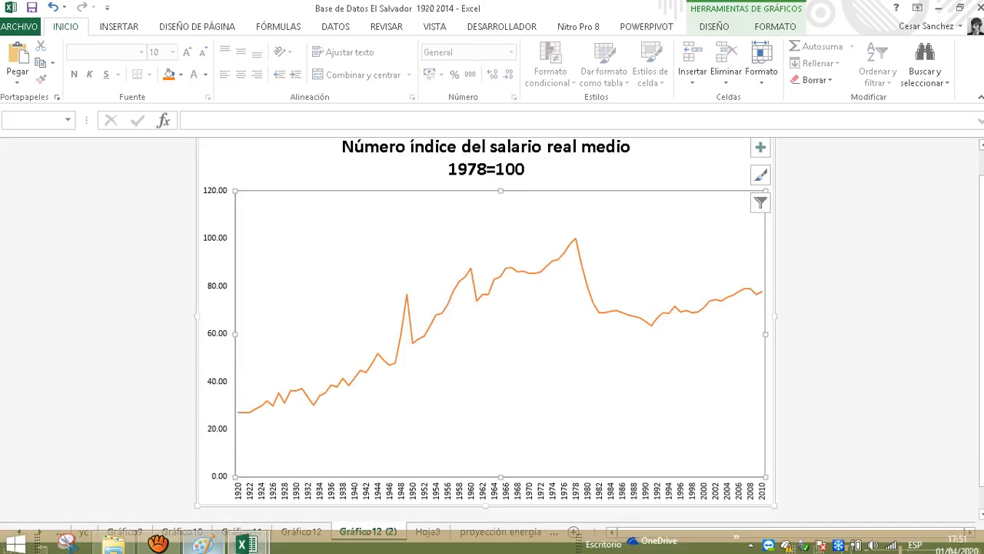
click(159, 543)
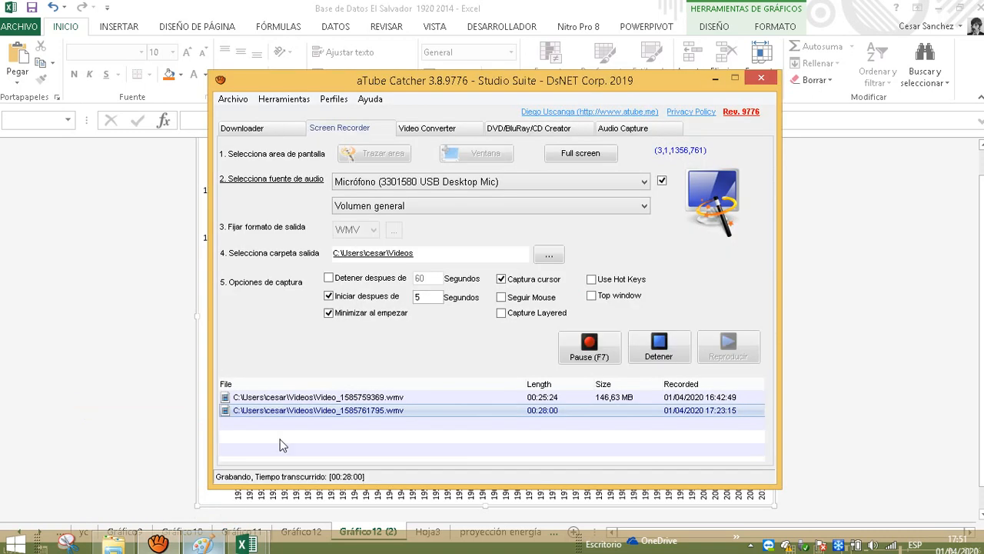